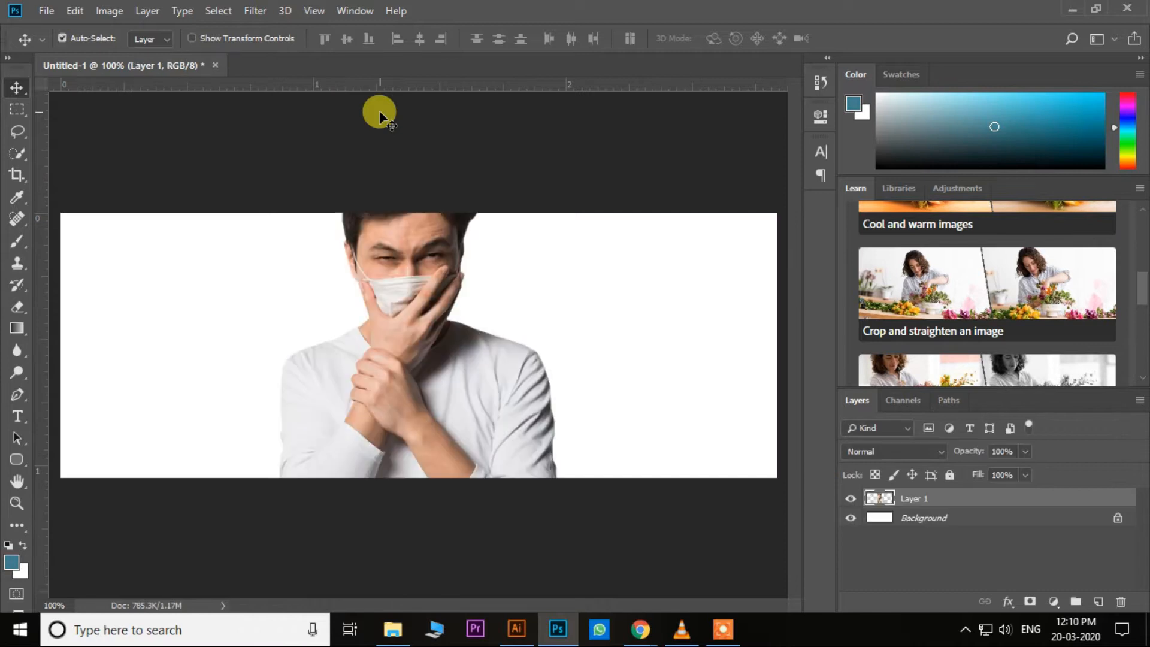
# Scale the masked man's photo to about 80% and move it to the banner's right edge.
pyautogui.moveTo(557, 563); pyautogui.dragTo(503, 493)
pyautogui.moveTo(431, 444); pyautogui.dragTo(717, 443)
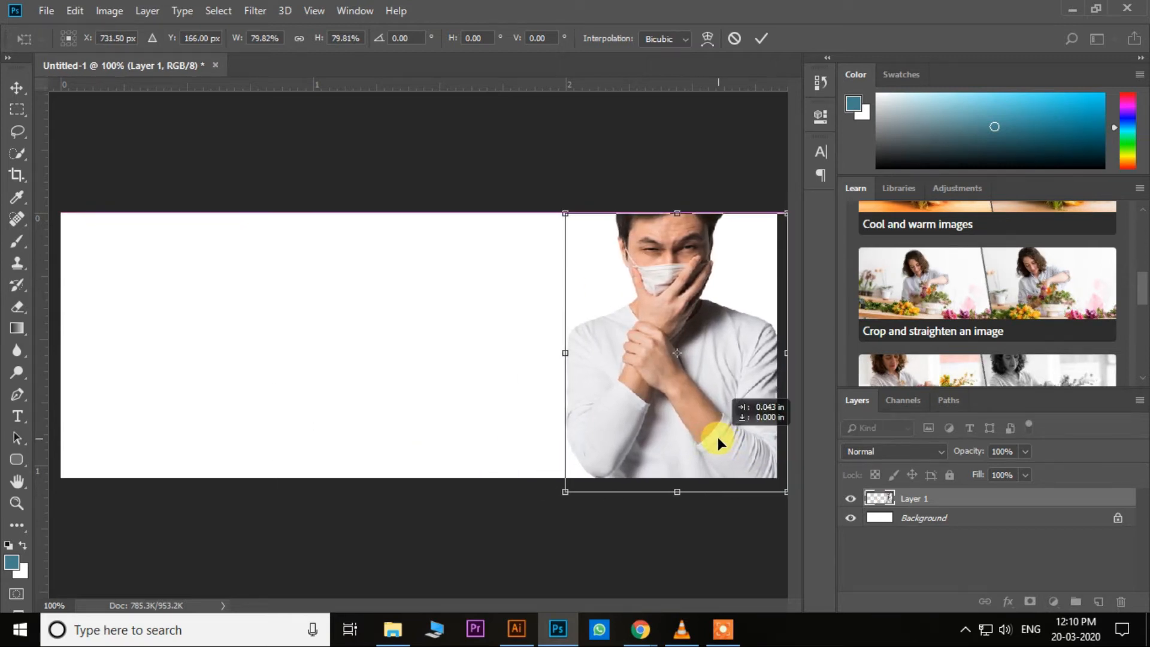
pyautogui.press('Return')
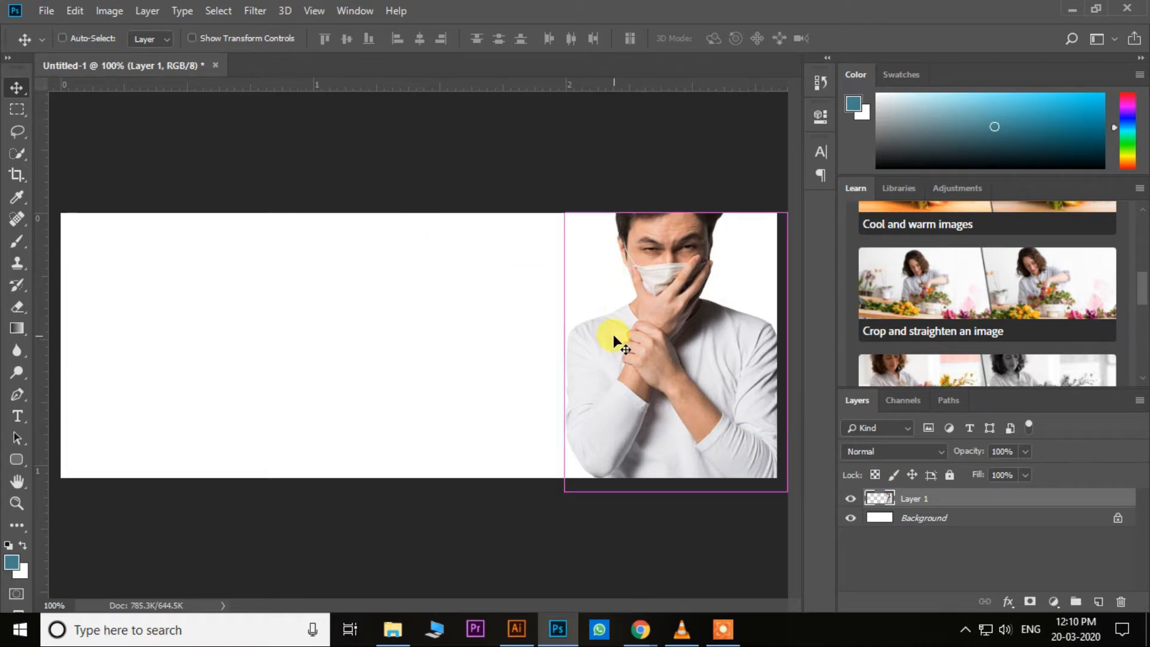
# Scale the man's photo down to about 96% and reposition it just inside the banner's right edge.
pyautogui.hotkey('ctrl', 't')
pyautogui.moveTo(724, 363); pyautogui.dragTo(702, 363)
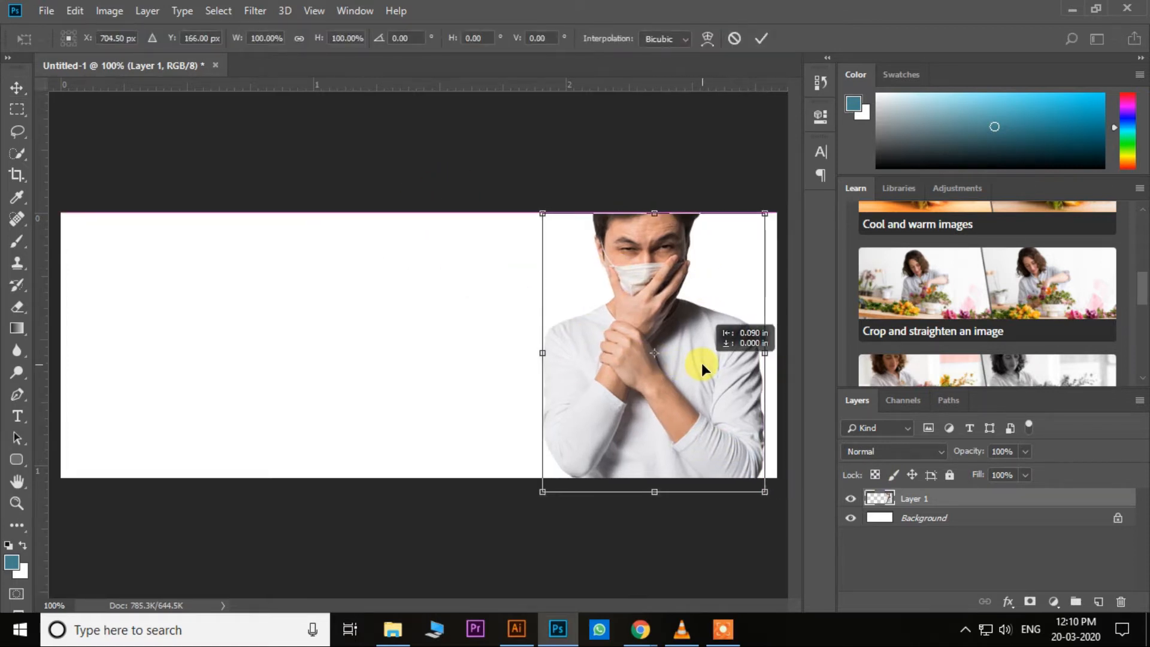
pyautogui.moveTo(768, 490); pyautogui.dragTo(755, 484)
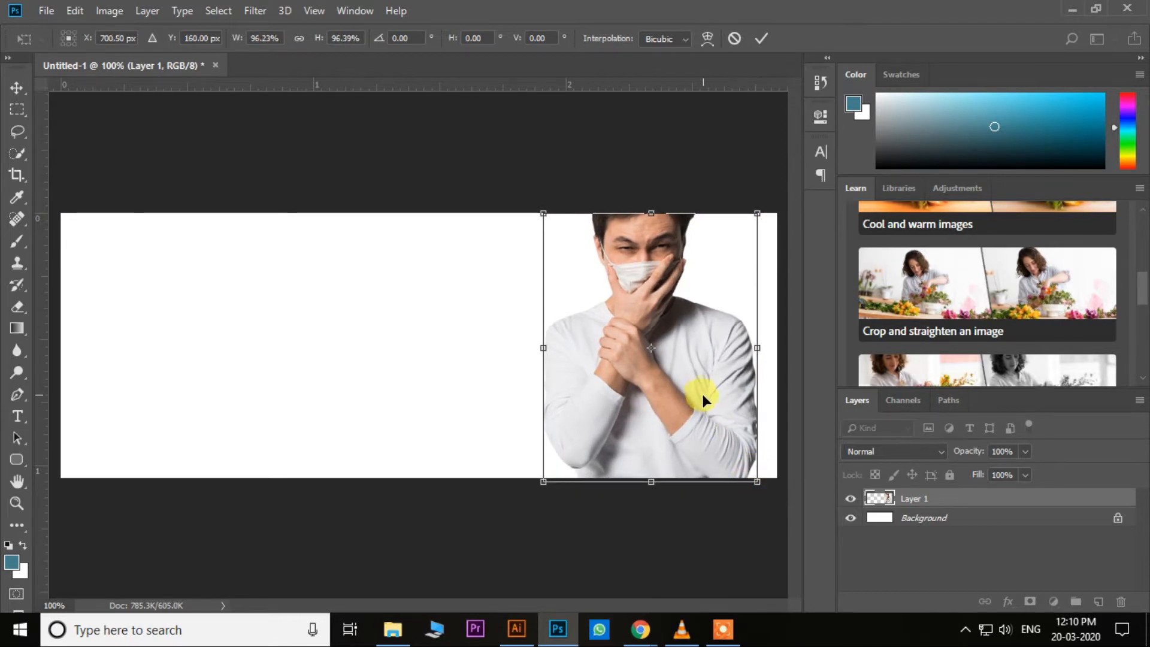
pyautogui.moveTo(706, 394); pyautogui.dragTo(717, 394)
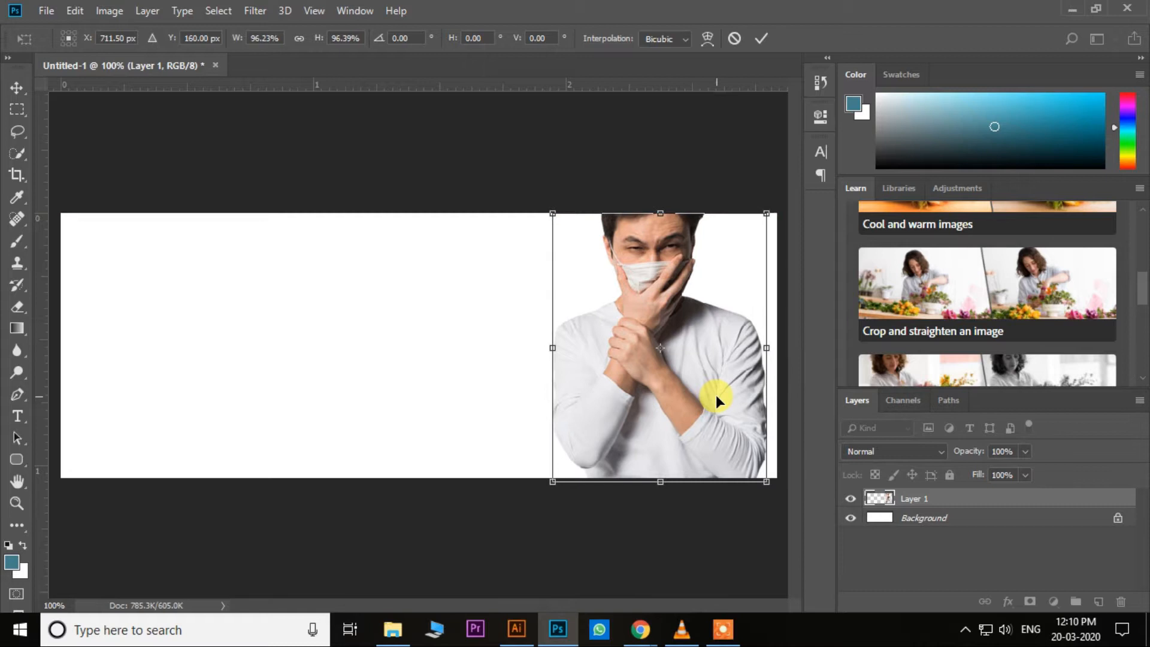
pyautogui.press('Return')
# Open the image 251 and bring its blue virus artwork into the banner as a new layer.
pyautogui.click(46, 10)
pyautogui.click(66, 45)
pyautogui.click(216, 128)
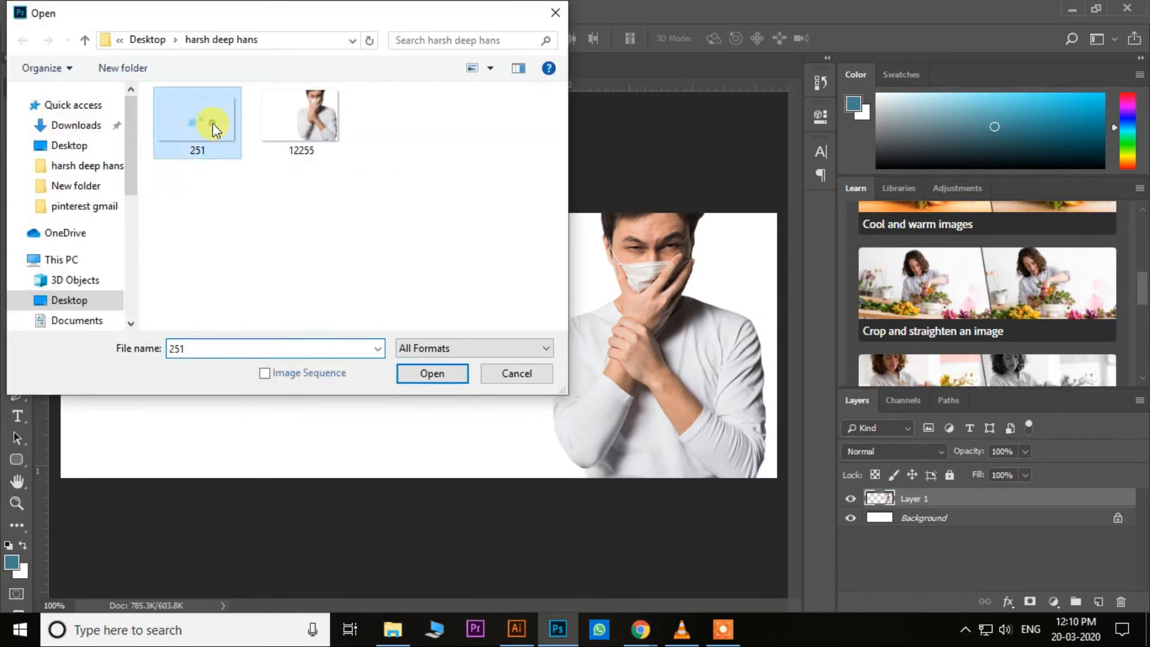
pyautogui.doubleClick(216, 128)
pyautogui.moveTo(412, 126); pyautogui.dragTo(666, 325)
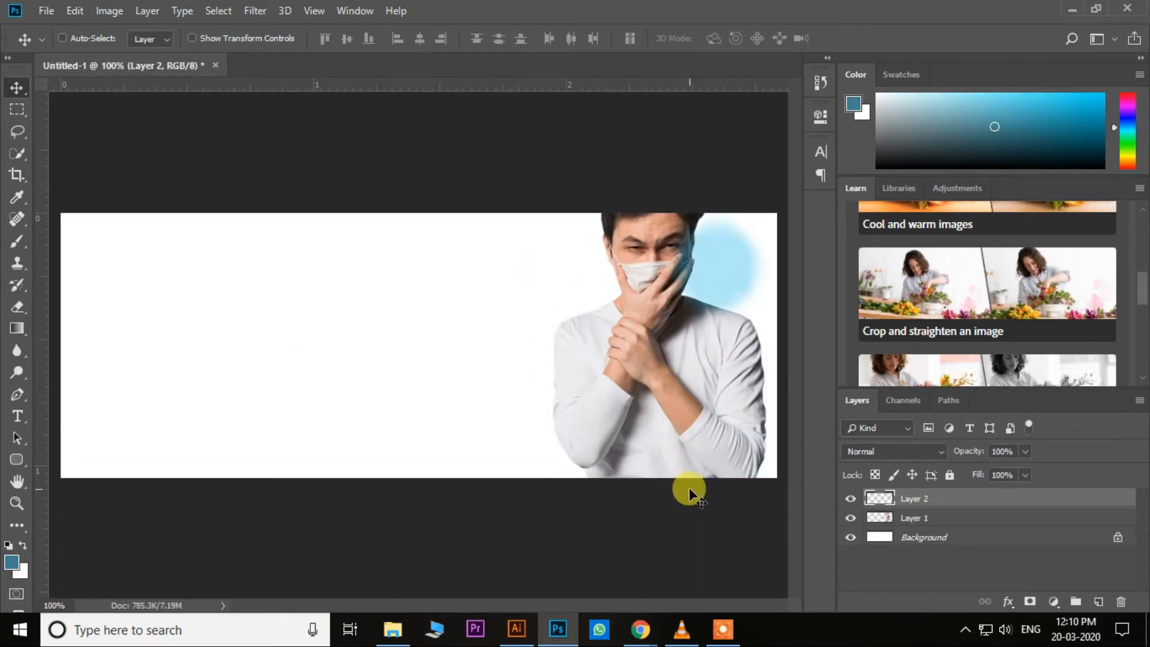
# Scale the virus artwork to about 18% and position it at the banner's upper-right corner.
pyautogui.hotkey('ctrl', 't')
pyautogui.moveTo(682, 537); pyautogui.dragTo(505, 415)
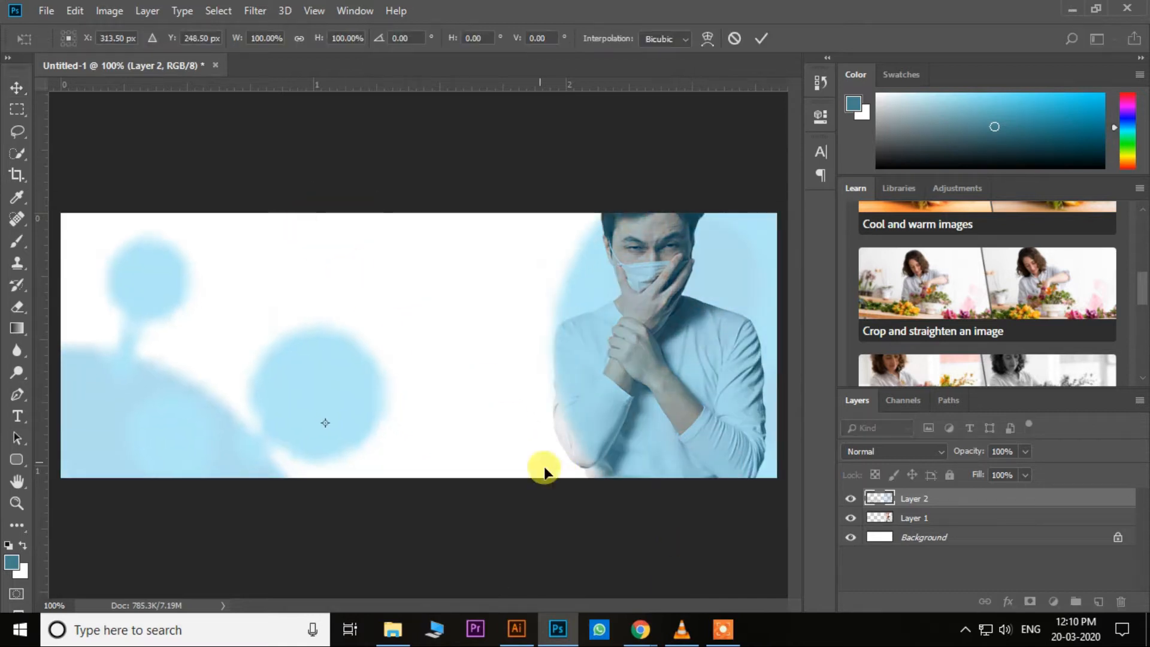
pyautogui.moveTo(565, 488); pyautogui.dragTo(360, 265)
pyautogui.moveTo(511, 493); pyautogui.dragTo(356, 260)
pyautogui.moveTo(588, 487); pyautogui.dragTo(834, 251)
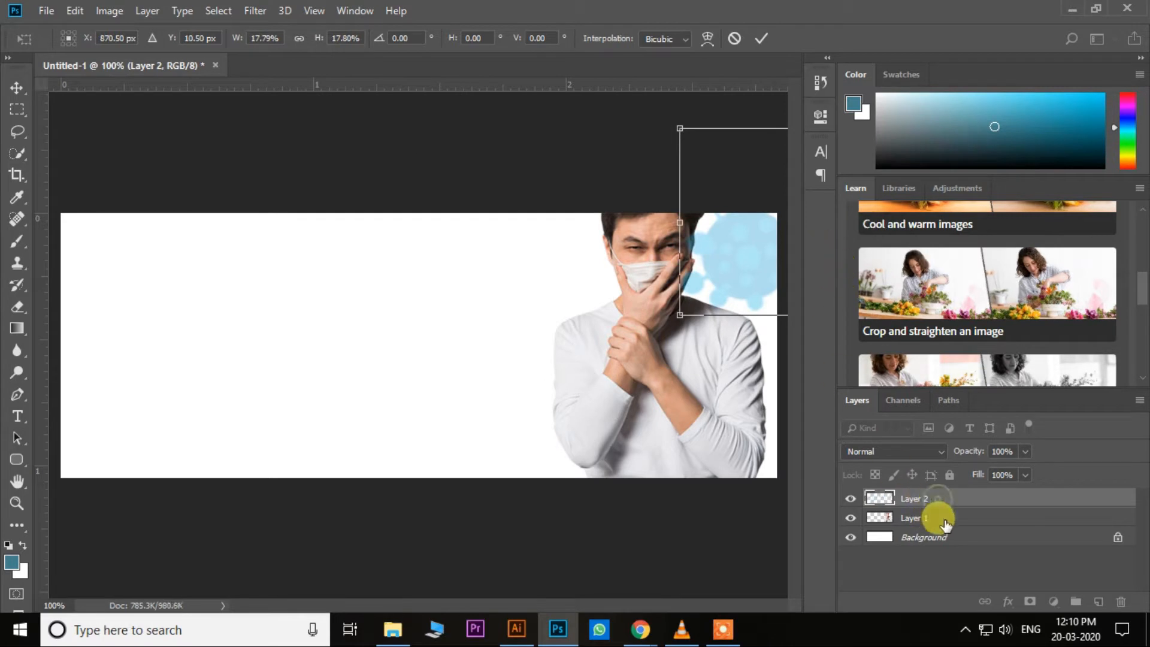
# Place the virus layer beneath the man's layer and shift it further into the upper-right corner.
pyautogui.click(954, 500)
pyautogui.moveTo(954, 500); pyautogui.dragTo(958, 527)
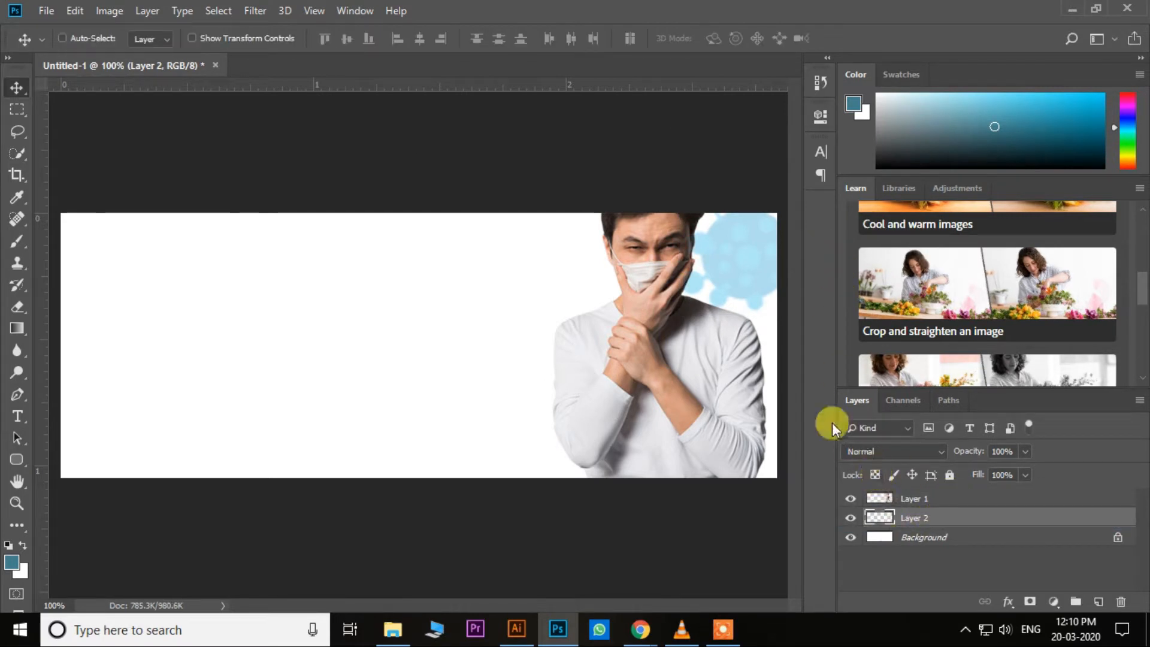
pyautogui.hotkey('ctrl', 't')
pyautogui.moveTo(740, 259); pyautogui.dragTo(773, 247)
pyautogui.click(855, 321)
# Duplicate the virus layer and move the copy behind the man towards the banner's lower-right corner.
pyautogui.moveTo(963, 517); pyautogui.dragTo(1098, 600)
pyautogui.hotkey('ctrl', 't')
pyautogui.moveTo(753, 318); pyautogui.dragTo(702, 452)
pyautogui.press('Return')
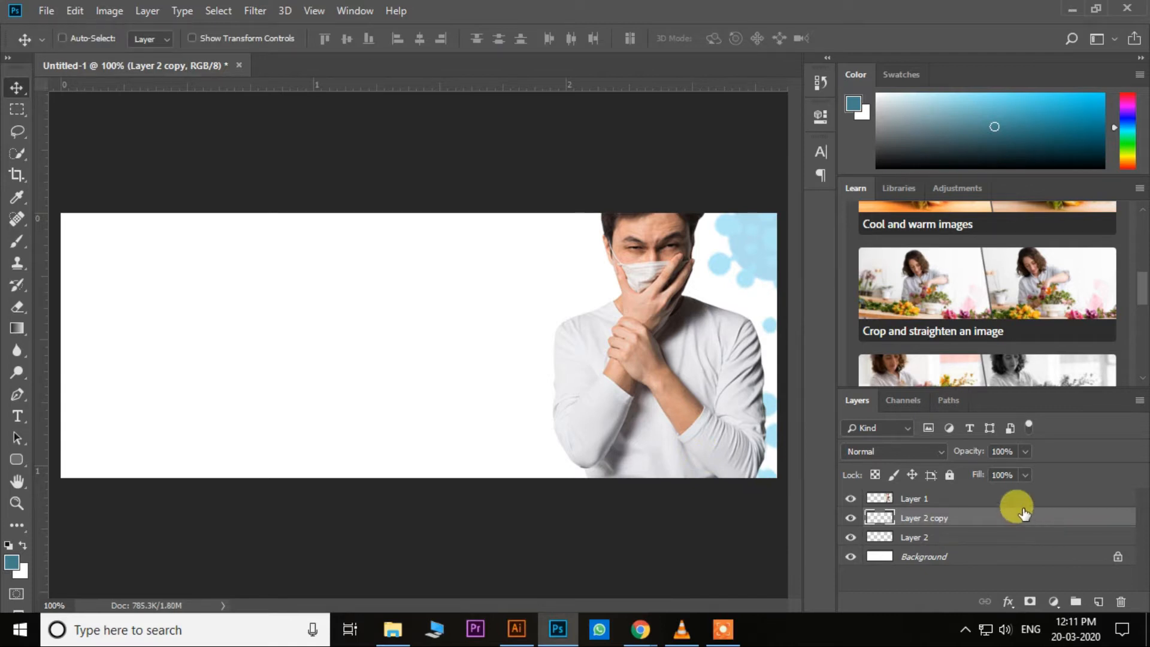
# Duplicate the virus layer twice more, placing the copies at the lower left and upper left of the man.
pyautogui.hotkey('ctrl', 'j')
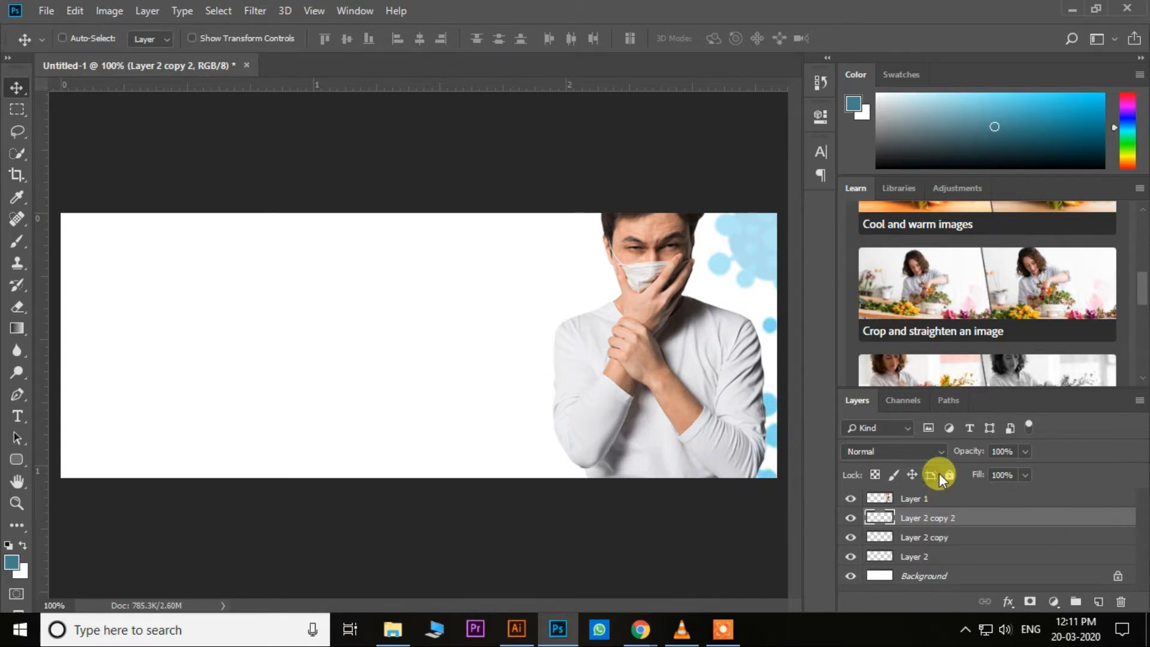
pyautogui.hotkey('ctrl', 't')
pyautogui.moveTo(749, 449); pyautogui.dragTo(645, 304)
pyautogui.press('Return')
pyautogui.hotkey('ctrl', 'j')
pyautogui.hotkey('ctrl', 't')
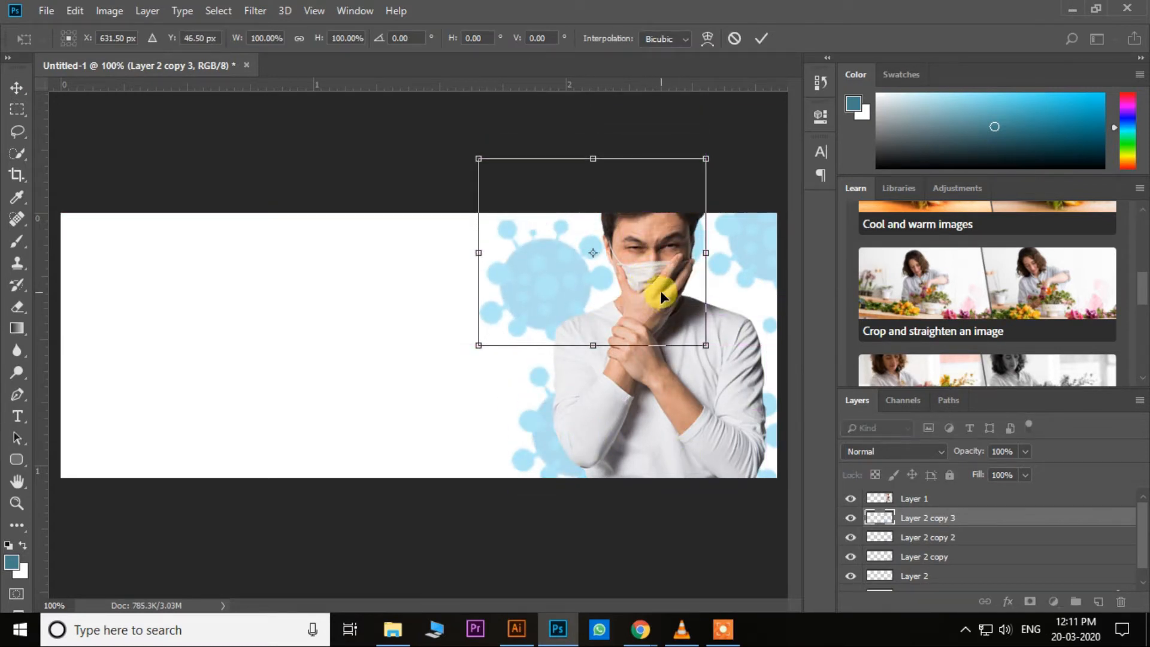
pyautogui.press('Return')
# Rotate the virus copy at the man's upper left by about -65° and tuck it behind his head at the top edge.
pyautogui.hotkey('ctrl', 't')
pyautogui.moveTo(668, 282); pyautogui.dragTo(539, 296)
pyautogui.press('Return')
pyautogui.moveTo(423, 295); pyautogui.dragTo(481, 254)
pyautogui.hotkey('ctrl', 't')
pyautogui.moveTo(363, 111); pyautogui.dragTo(293, 321)
pyautogui.moveTo(495, 285); pyautogui.dragTo(563, 228)
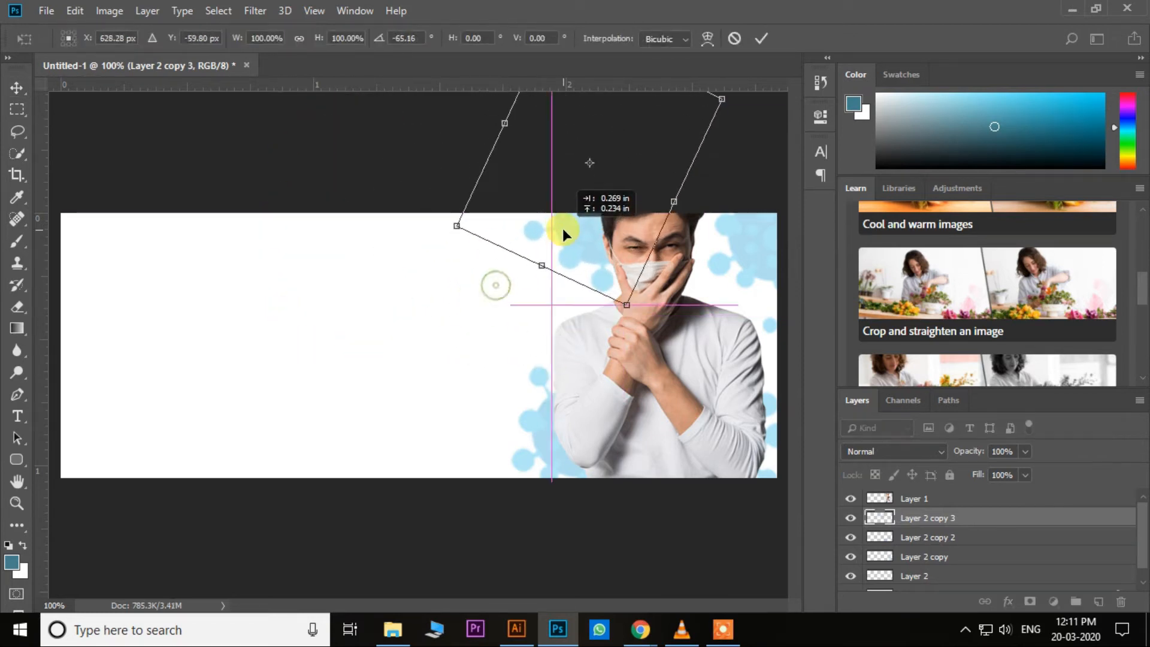
pyautogui.press('Return')
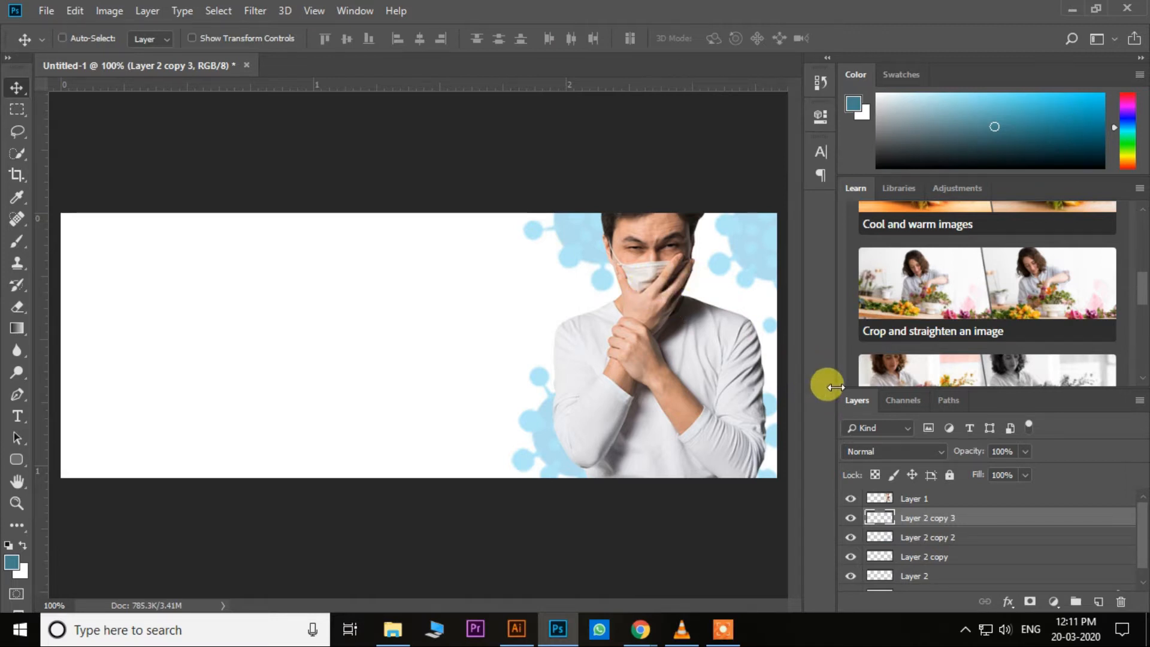
# Duplicate the virus beside the man's head and move the copy into the banner's top-left corner.
pyautogui.hotkey('ctrl', 'j')
pyautogui.hotkey('ctrl', 't')
pyautogui.moveTo(649, 277); pyautogui.dragTo(131, 251)
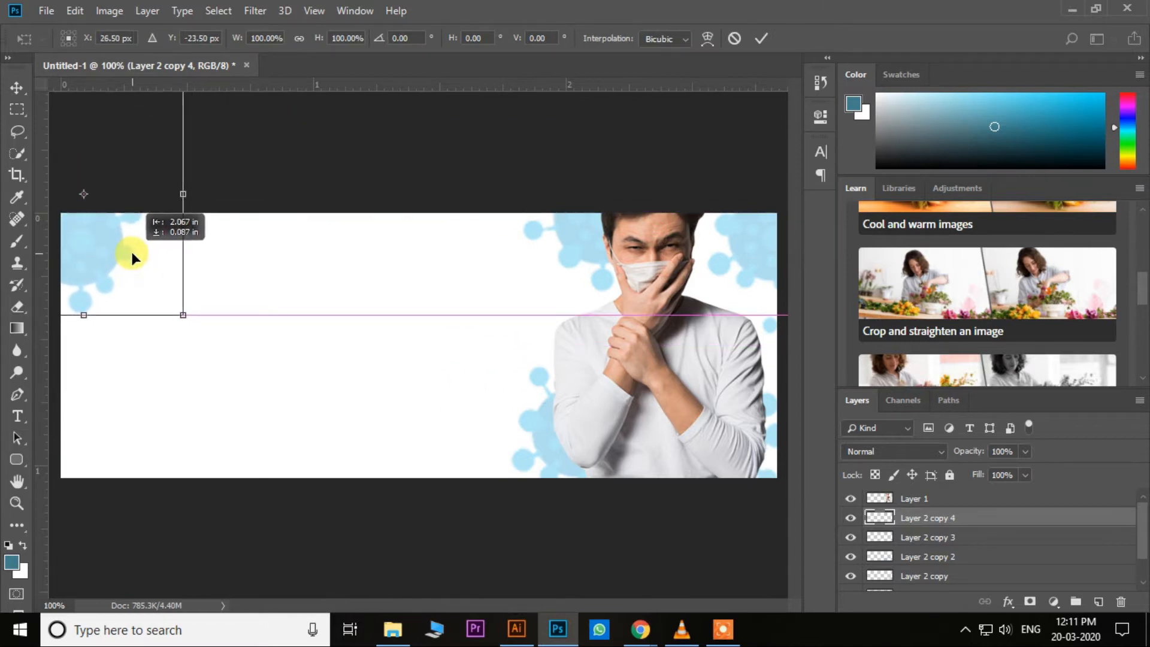
pyautogui.press('Return')
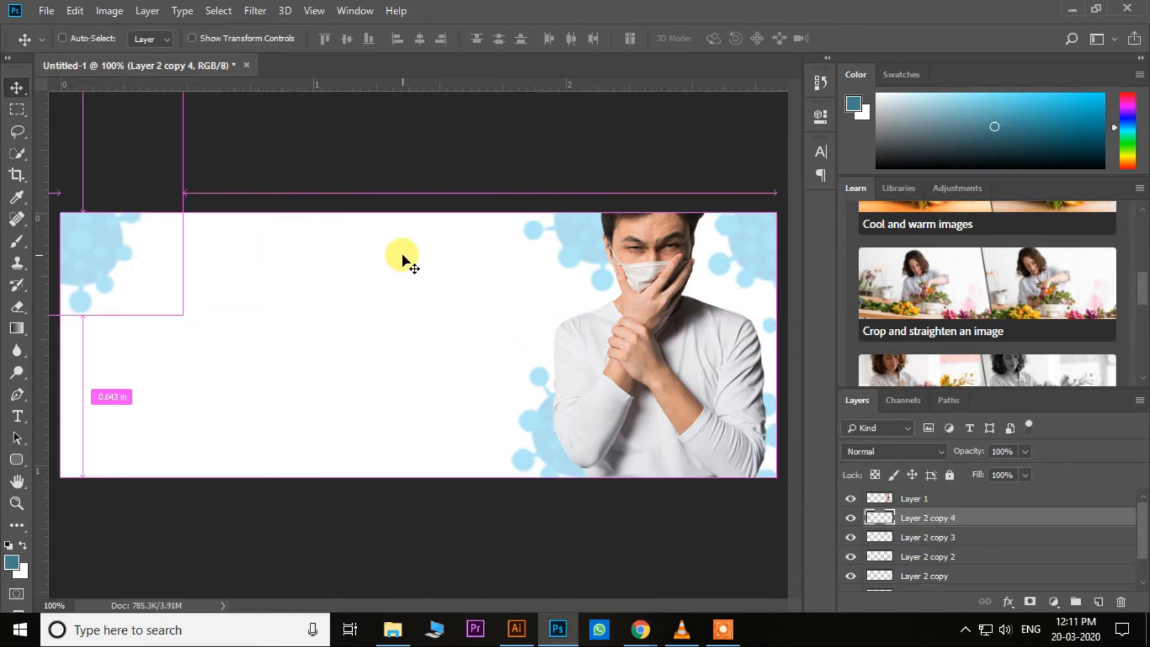
# Duplicate the top-left virus, move the copy below it and flip it horizontally.
pyautogui.hotkey('ctrl', 'j')
pyautogui.moveTo(128, 257); pyautogui.dragTo(185, 446)
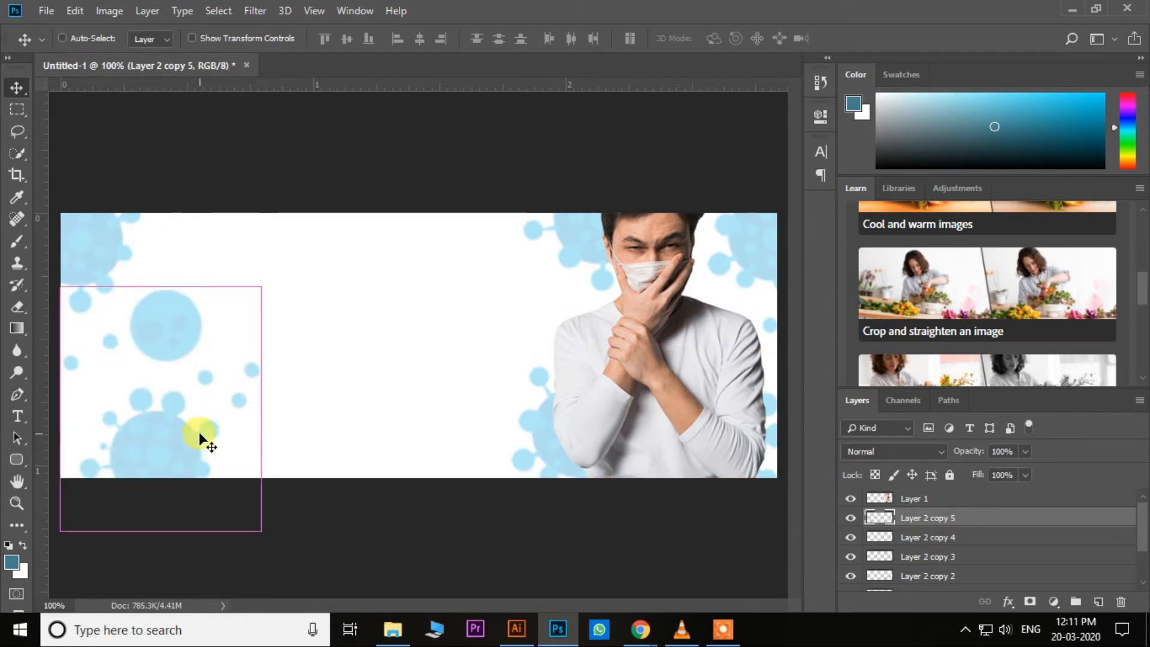
pyautogui.hotkey('ctrl', 't')
pyautogui.rightClick(188, 375)
pyautogui.click(267, 576)
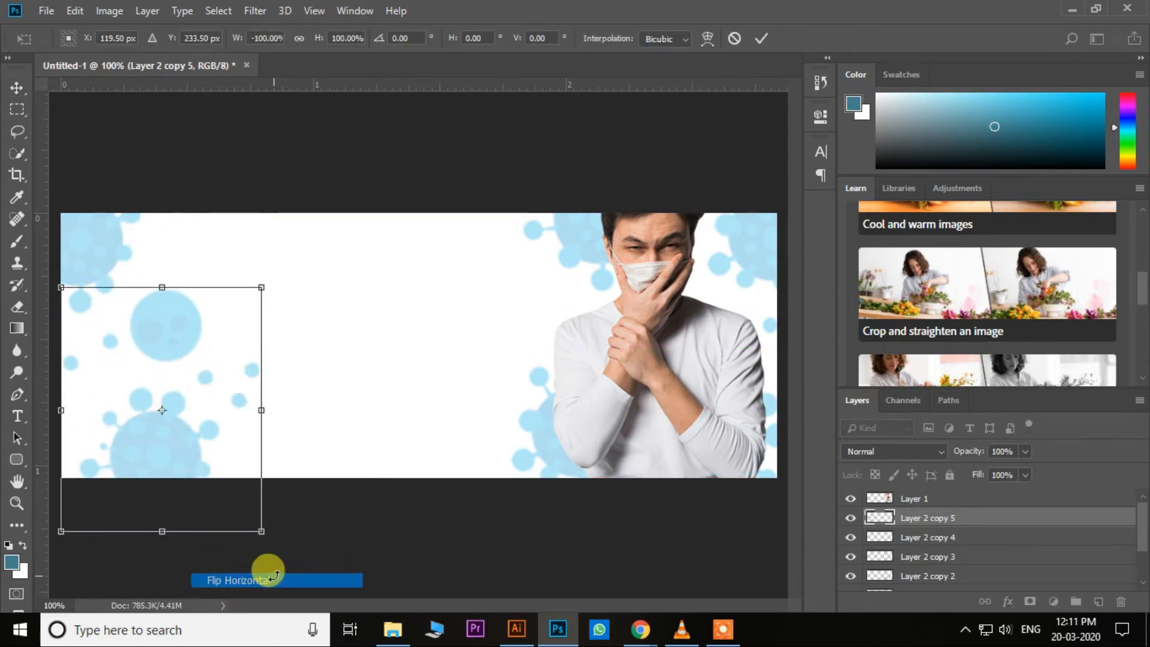
# Rotate the flipped virus copy to about -102° and position it in the banner's bottom-left corner.
pyautogui.moveTo(189, 404); pyautogui.dragTo(130, 520)
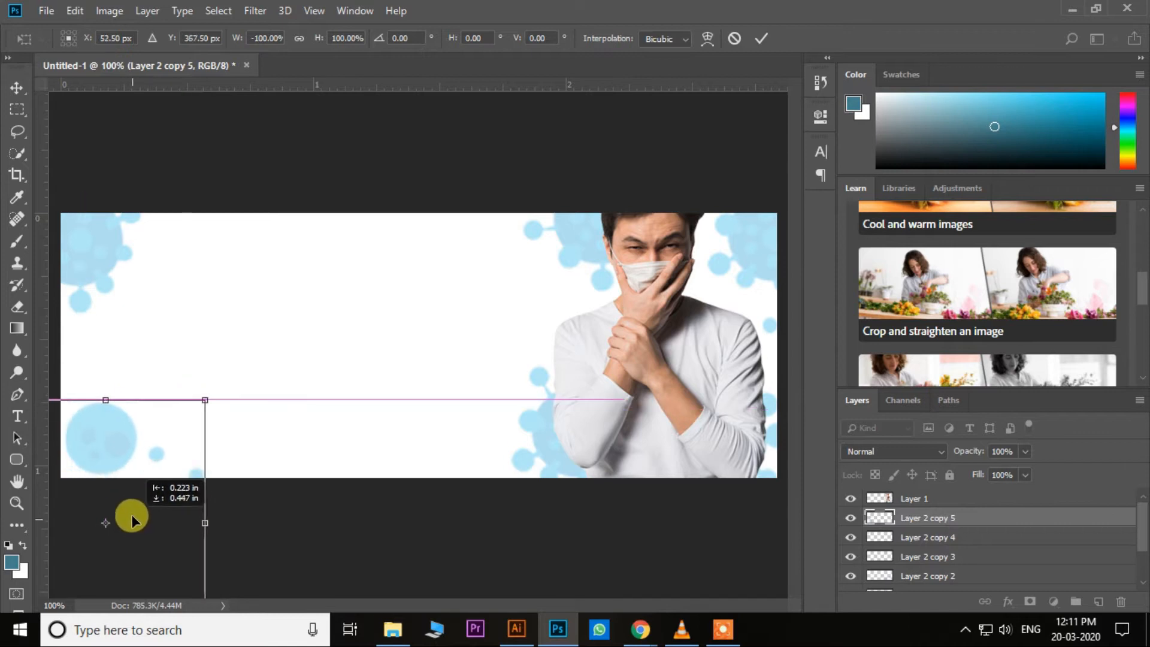
pyautogui.moveTo(443, 224); pyautogui.dragTo(120, 430)
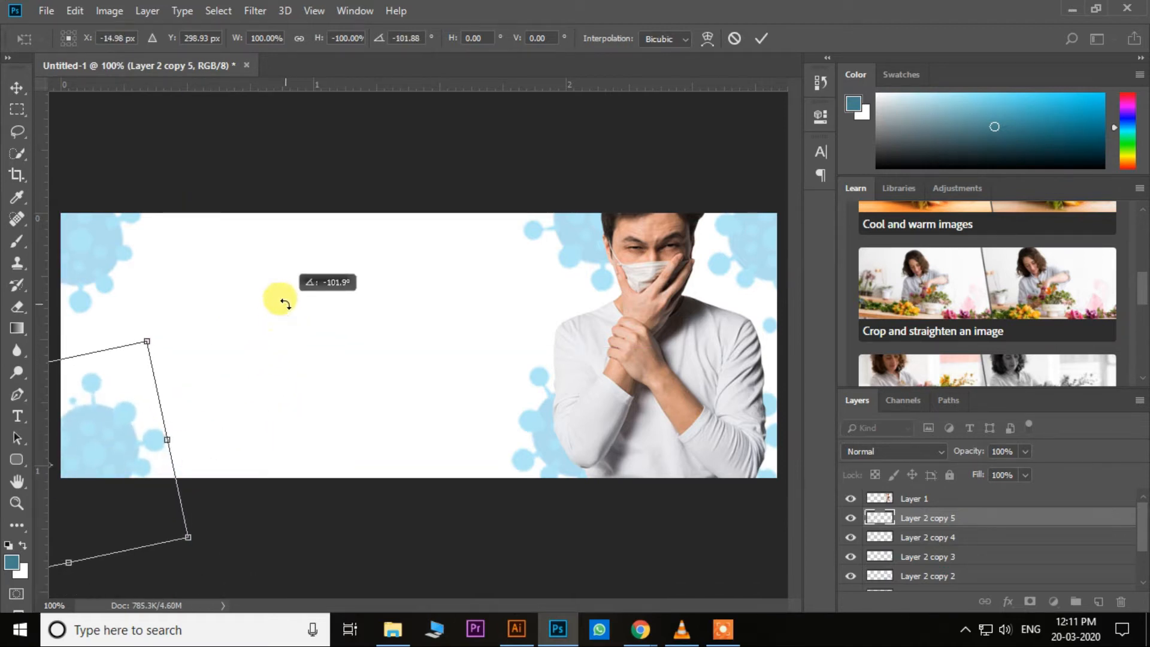
pyautogui.press('Return')
pyautogui.moveTo(312, 430); pyautogui.dragTo(321, 428)
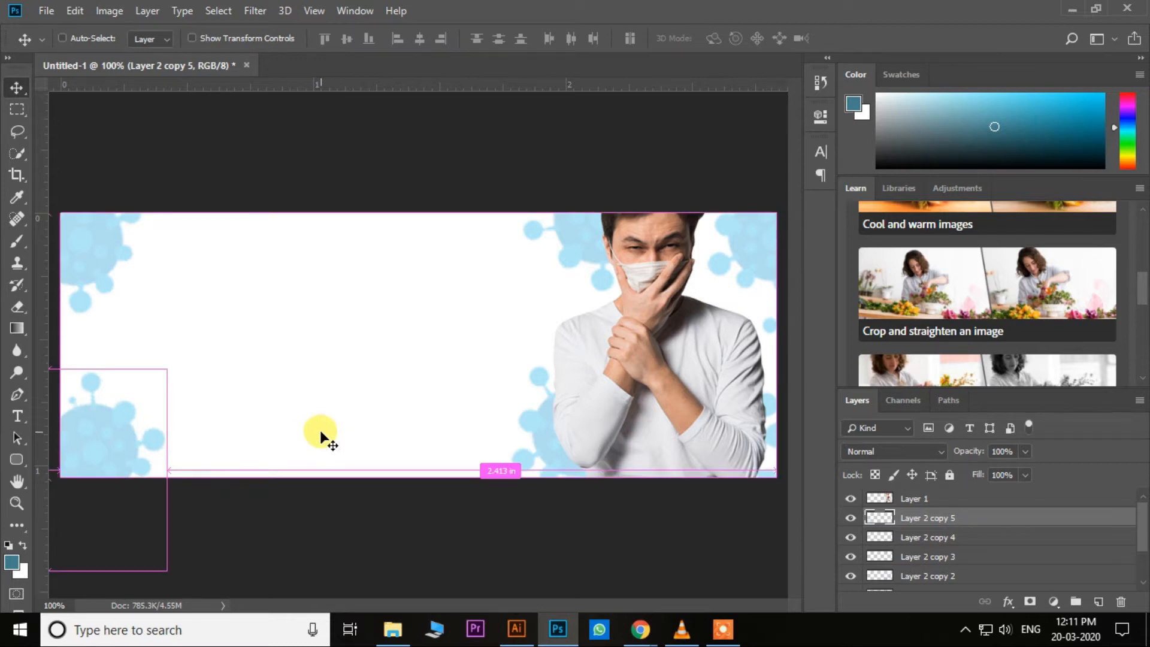
# Make two more copies of the bottom-left virus and move both to the top edge, left of the banner's centre.
pyautogui.hotkey('ctrl', 'alt', 't')
pyautogui.moveTo(123, 455); pyautogui.dragTo(385, 419)
pyautogui.press('Return')
pyautogui.press('ctrl')
pyautogui.hotkey('ctrl', 'j')
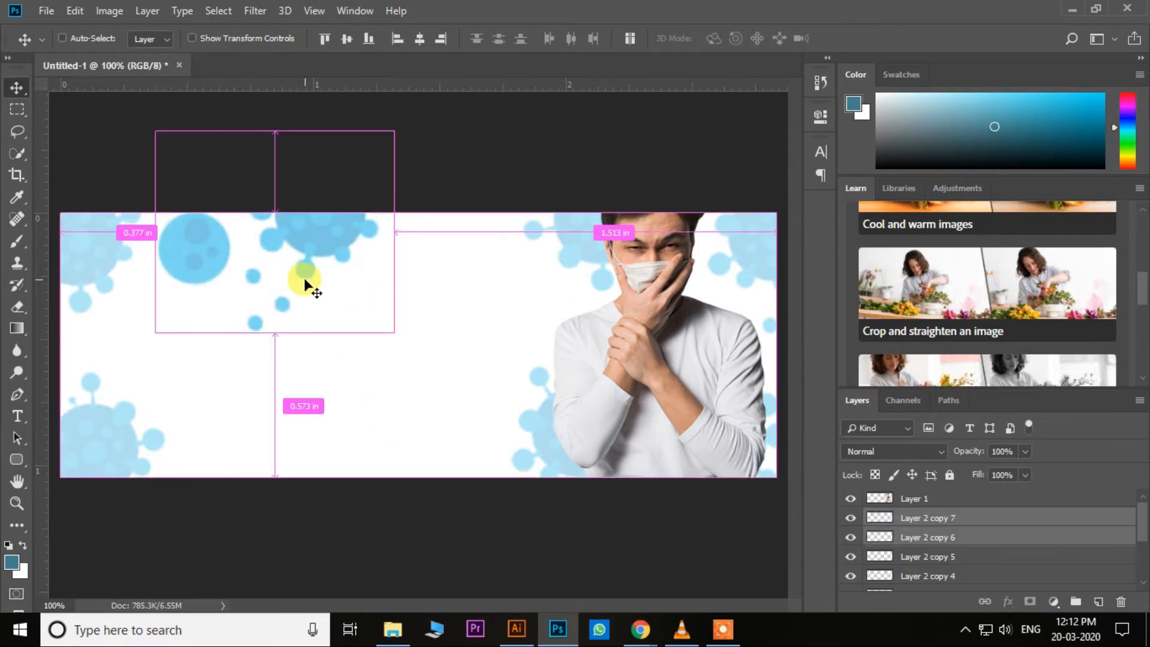
pyautogui.hotkey('ctrl', 't')
pyautogui.moveTo(363, 297); pyautogui.dragTo(351, 235)
pyautogui.press('Return')
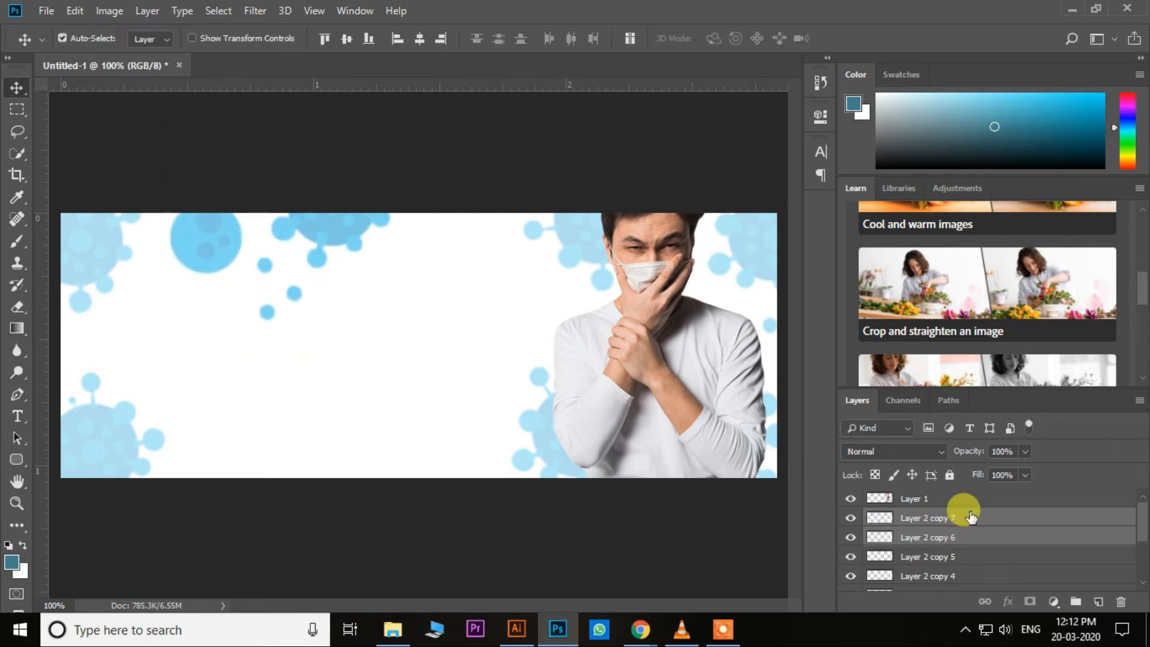
# Rotate Layer 2 copy 7 and move it down so its virus sits near the middle of the banner.
pyautogui.click(970, 516)
pyautogui.hotkey('ctrl', 't')
pyautogui.moveTo(390, 296); pyautogui.dragTo(411, 505)
pyautogui.moveTo(457, 244); pyautogui.dragTo(367, 175)
pyautogui.moveTo(361, 393); pyautogui.dragTo(393, 384)
pyautogui.press('Return')
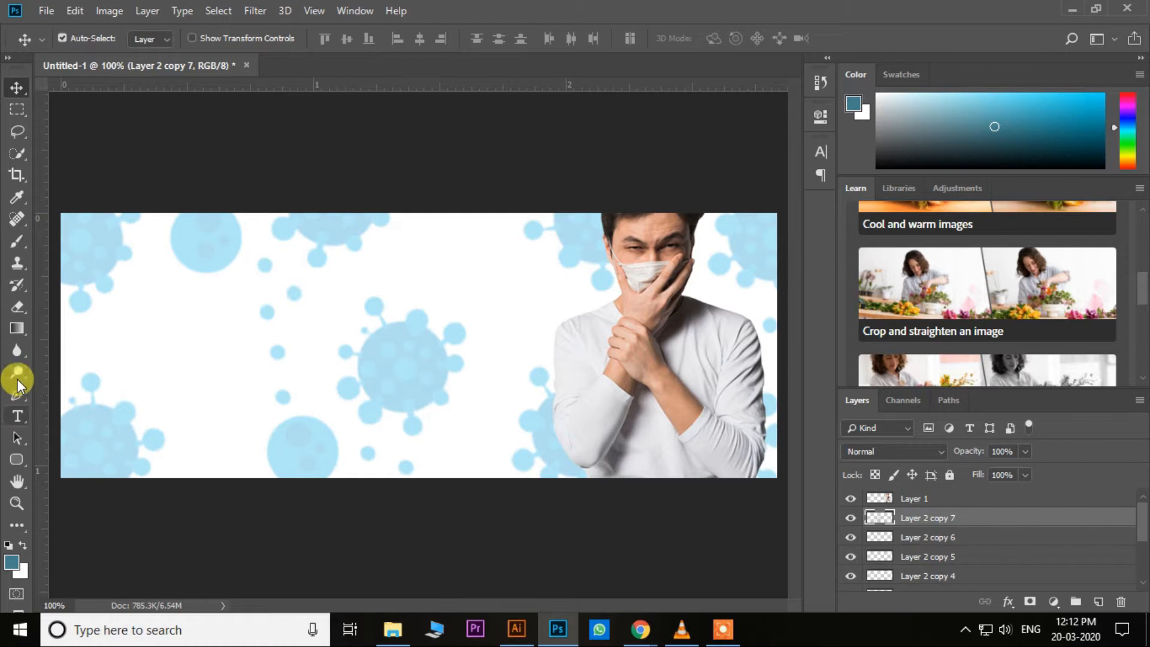
# Erase the two small dots to the left of the central virus on Layer 2 copy 7.
pyautogui.moveTo(19, 304); pyautogui.dragTo(49, 307)
pyautogui.rightClick(262, 340)
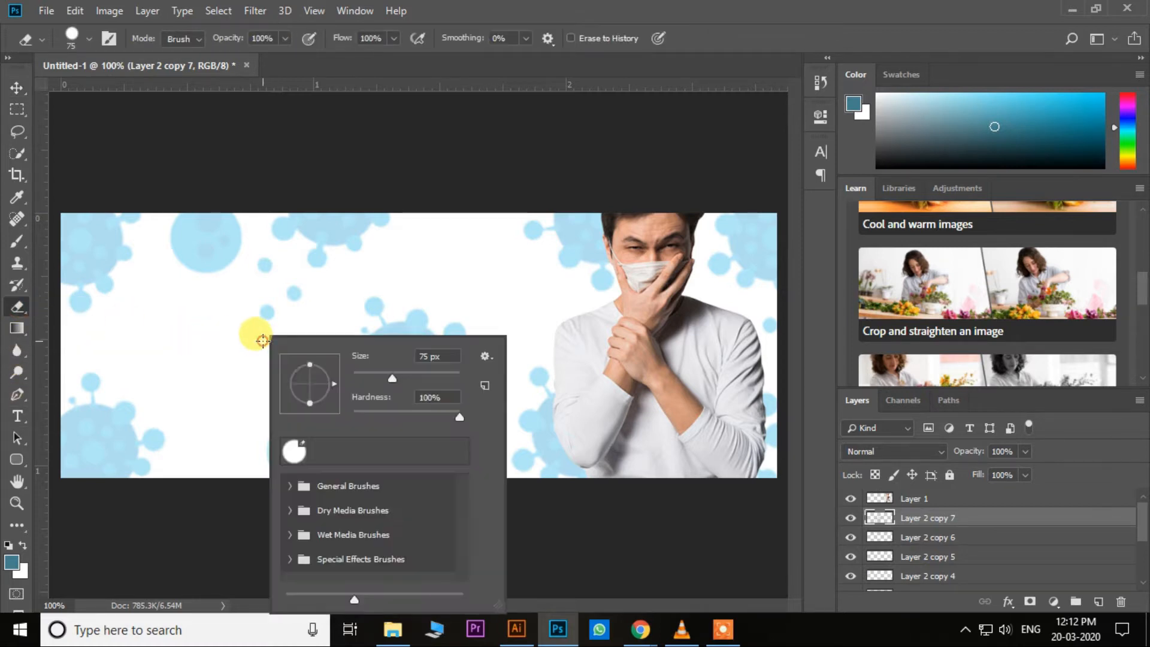
pyautogui.click(228, 304)
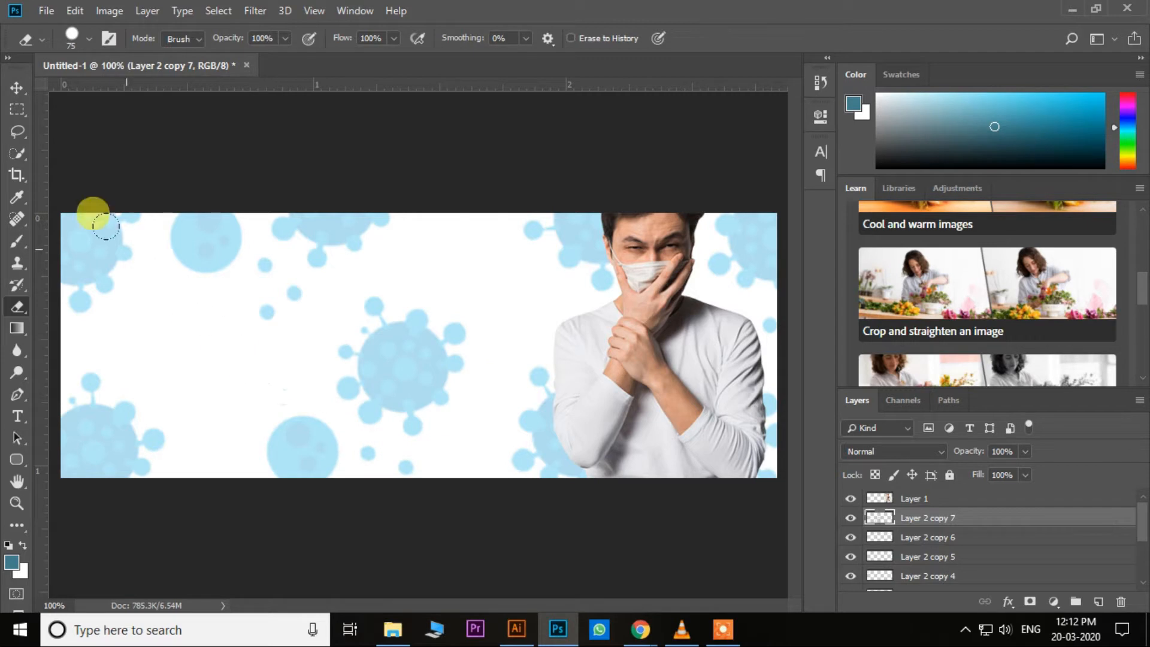
# Rotate the central virus copy again and move it to the bottom edge, left of the banner's centre.
pyautogui.click(17, 88)
pyautogui.click(405, 371)
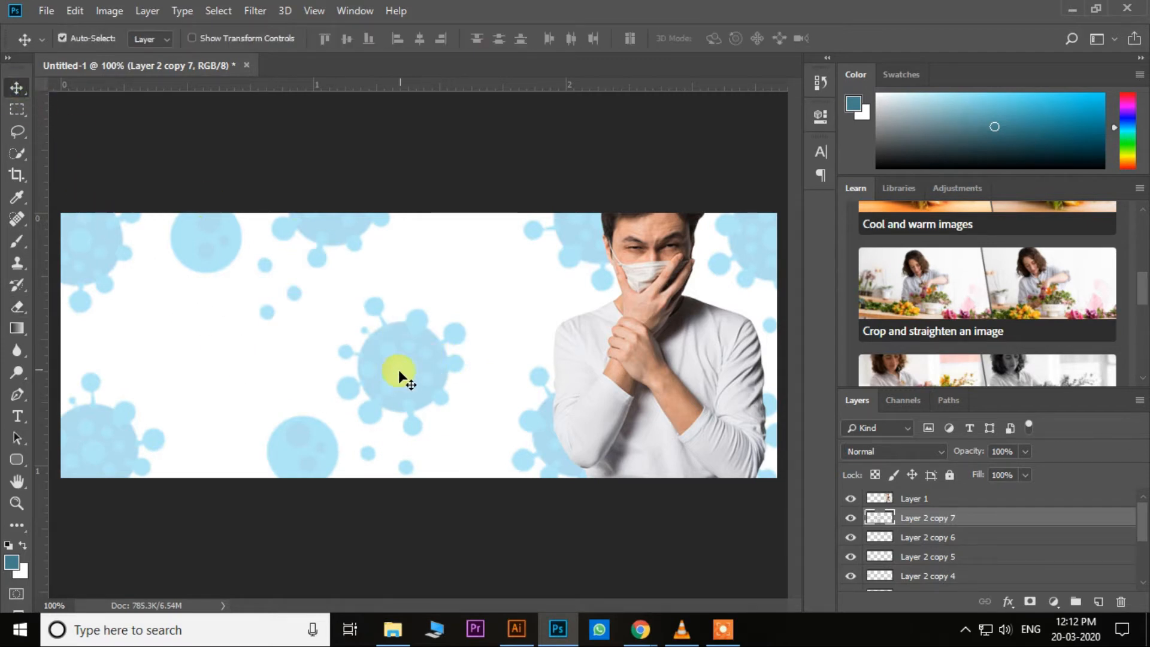
pyautogui.hotkey('ctrl', 't')
pyautogui.moveTo(420, 362); pyautogui.dragTo(417, 369)
pyautogui.moveTo(423, 265); pyautogui.dragTo(306, 554)
pyautogui.moveTo(423, 255); pyautogui.dragTo(530, 356)
pyautogui.moveTo(389, 378); pyautogui.dragTo(388, 406)
pyautogui.press('Return')
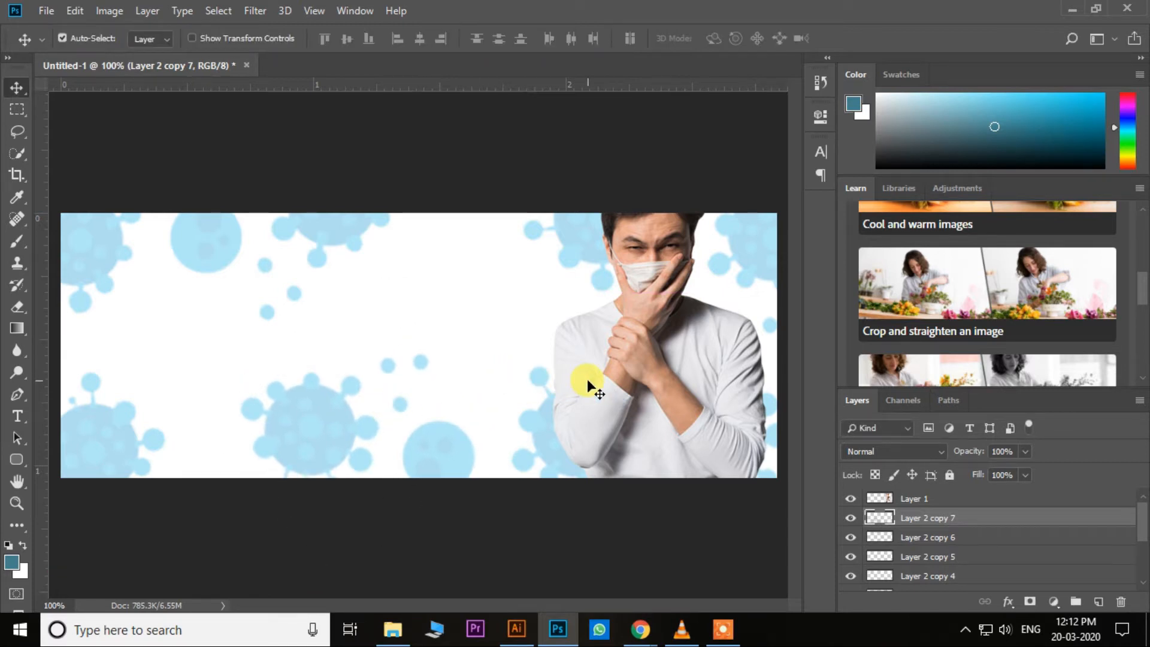
# Nudge the bottom virus copy a few pixels to the left and up.
pyautogui.press('Left')
pyautogui.press('Left')
pyautogui.press('Up')
pyautogui.press('Up')
pyautogui.press('Up')
pyautogui.press('Up')
pyautogui.press('Up')
pyautogui.press('Up')
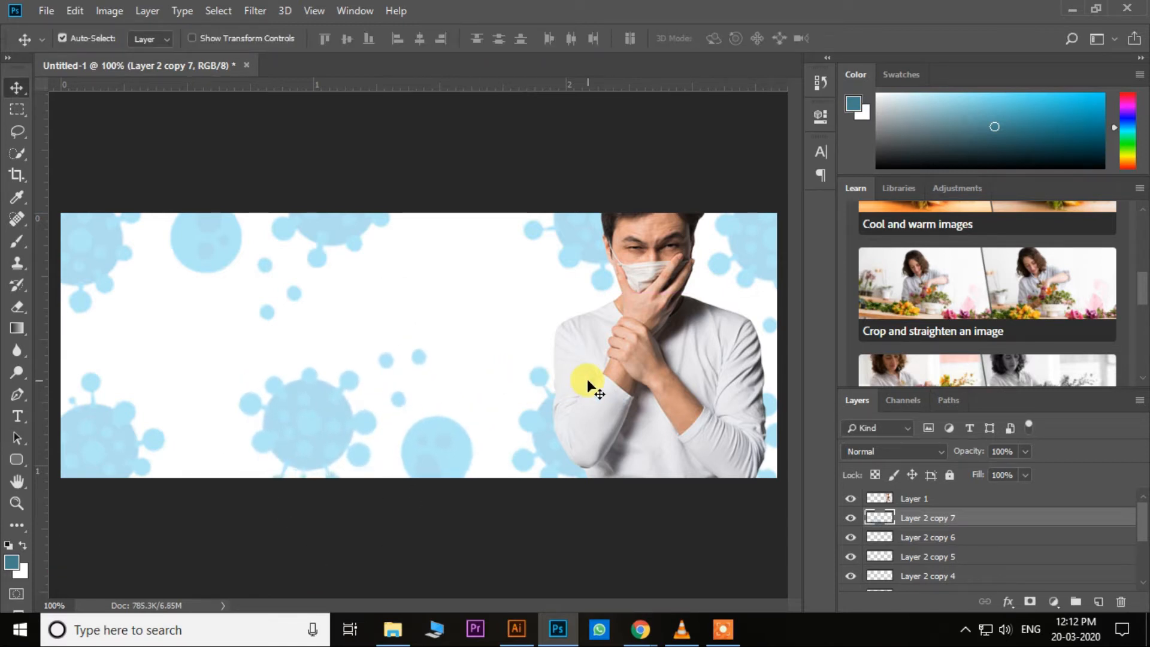
# Select Layer 2 copy 6 at the top edge and erase its large round cell.
pyautogui.rightClick(309, 219)
pyautogui.click(326, 229)
pyautogui.hotkey('ctrl', 't')
pyautogui.press('Escape')
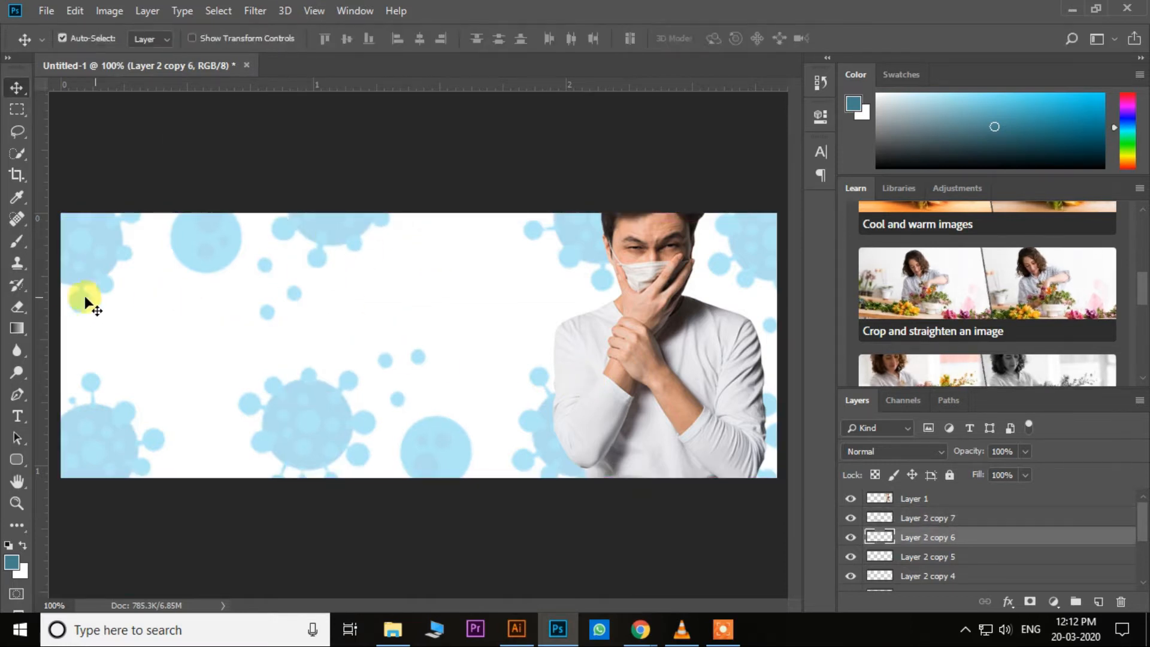
pyautogui.rightClick(17, 307)
pyautogui.click(45, 310)
pyautogui.click(189, 223)
pyautogui.moveTo(210, 220)
pyautogui.mouseDown()
pyautogui.moveTo(194, 225)
pyautogui.moveTo(189, 257)
pyautogui.mouseUp()
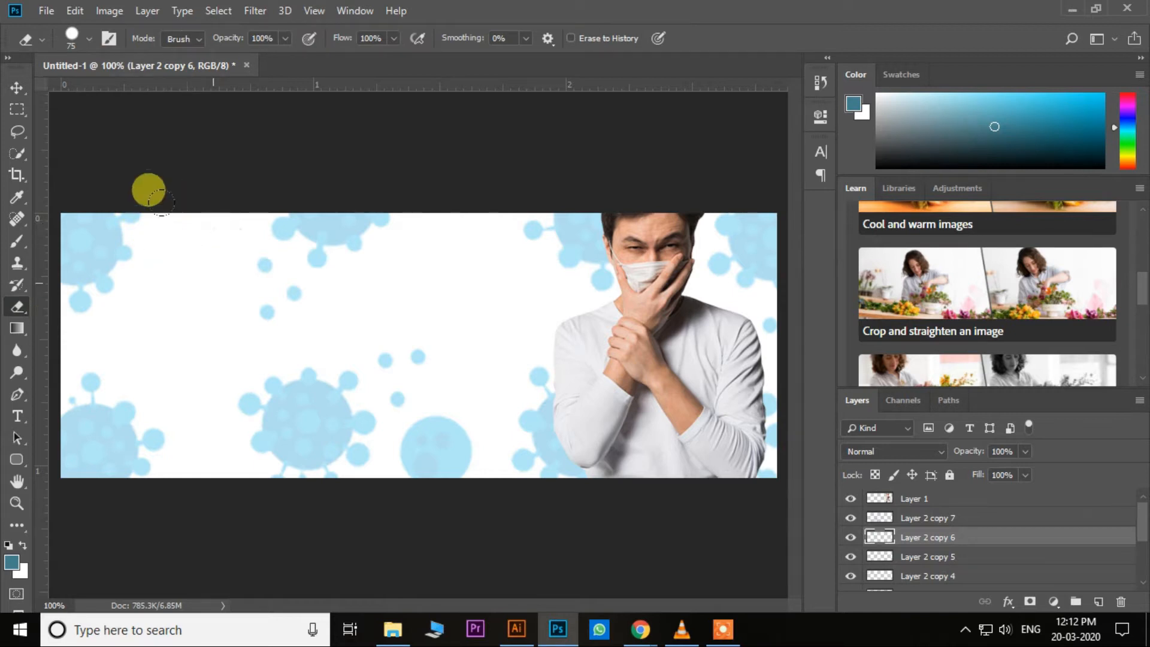
# Rotate Layer 2 copy 6 by about -70° and shift it left along the banner's top edge.
pyautogui.click(17, 88)
pyautogui.rightClick(291, 222)
pyautogui.click(327, 230)
pyautogui.hotkey('ctrl', 't')
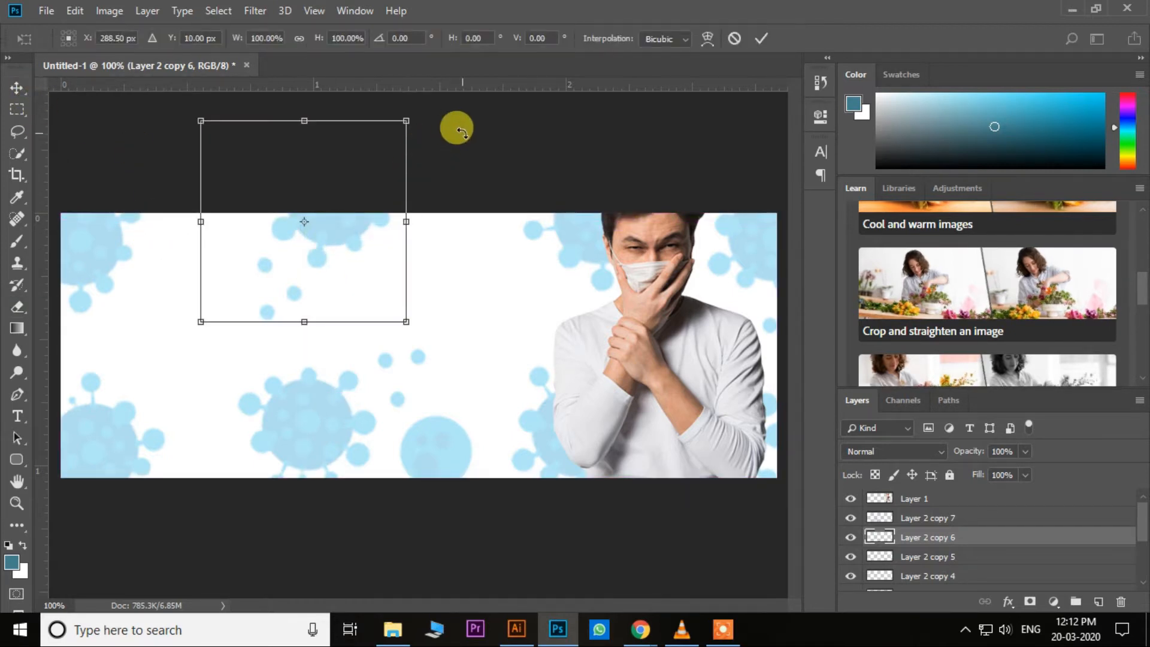
pyautogui.moveTo(377, 213); pyautogui.dragTo(344, 206)
pyautogui.moveTo(454, 136); pyautogui.dragTo(264, 121)
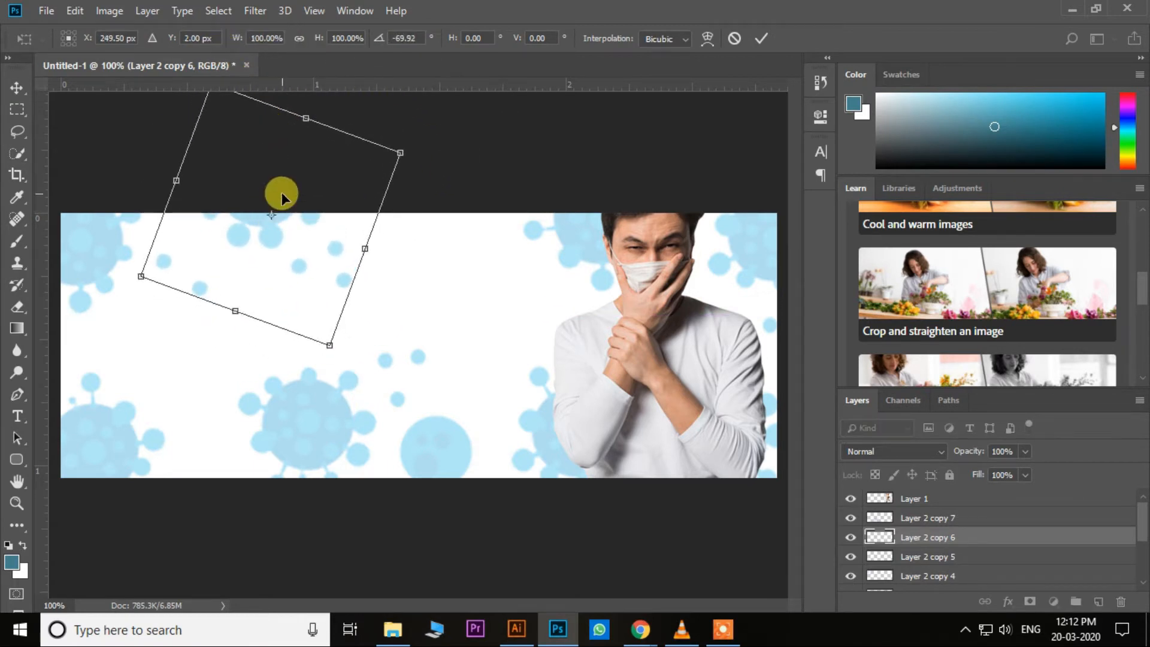
pyautogui.moveTo(281, 195); pyautogui.dragTo(272, 222)
pyautogui.press('Return')
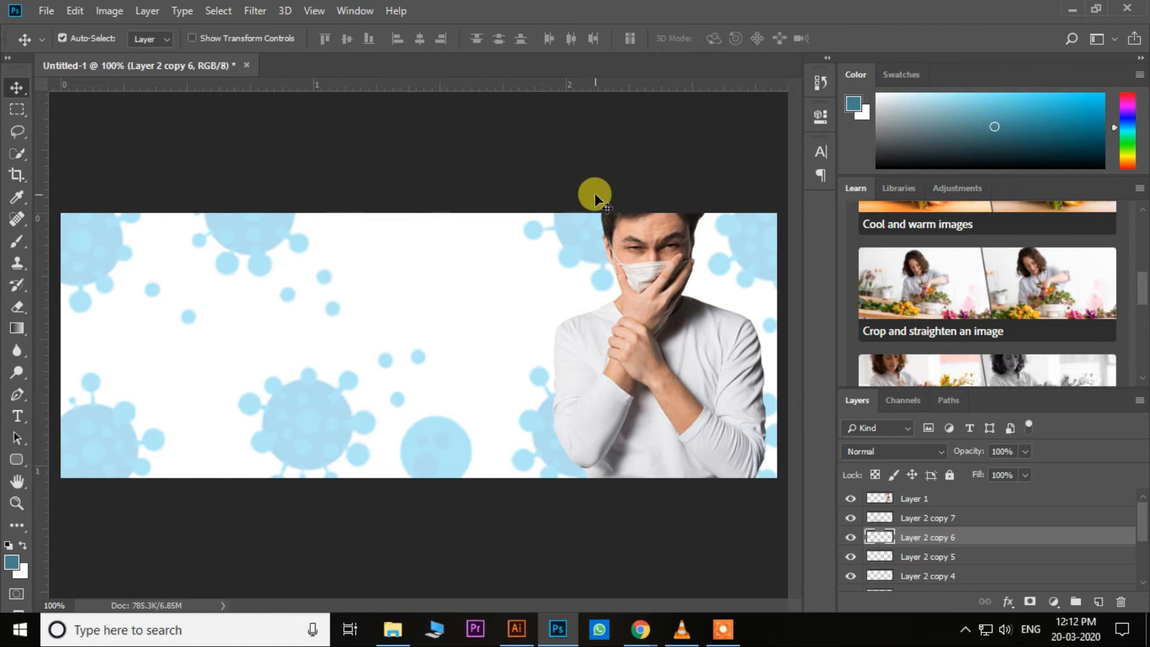
# Nudge Layer 2 copy 6 left and up at the top edge, and rotate Layer 2 copy 7 slightly while shifting it right and down.
pyautogui.moveTo(235, 254); pyautogui.dragTo(262, 261)
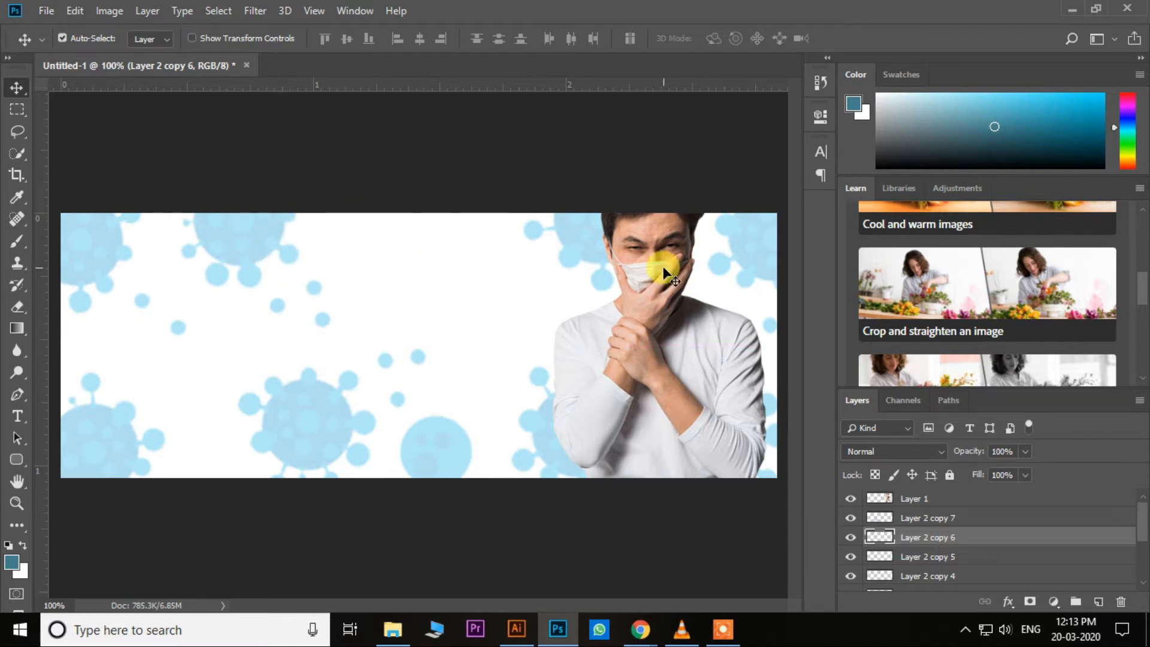
pyautogui.rightClick(308, 423)
pyautogui.click(327, 427)
pyautogui.moveTo(313, 442); pyautogui.dragTo(324, 457)
pyautogui.hotkey('ctrl', 't')
pyautogui.moveTo(478, 290); pyautogui.dragTo(509, 320)
pyautogui.moveTo(368, 453)
pyautogui.mouseDown()
pyautogui.moveTo(354, 455)
pyautogui.moveTo(367, 448)
pyautogui.mouseUp()
pyautogui.moveTo(480, 303); pyautogui.dragTo(405, 308)
pyautogui.moveTo(385, 437)
pyautogui.mouseDown()
pyautogui.moveTo(384, 416)
pyautogui.moveTo(400, 405)
pyautogui.moveTo(385, 427)
pyautogui.moveTo(394, 422)
pyautogui.mouseUp()
pyautogui.press('Return')
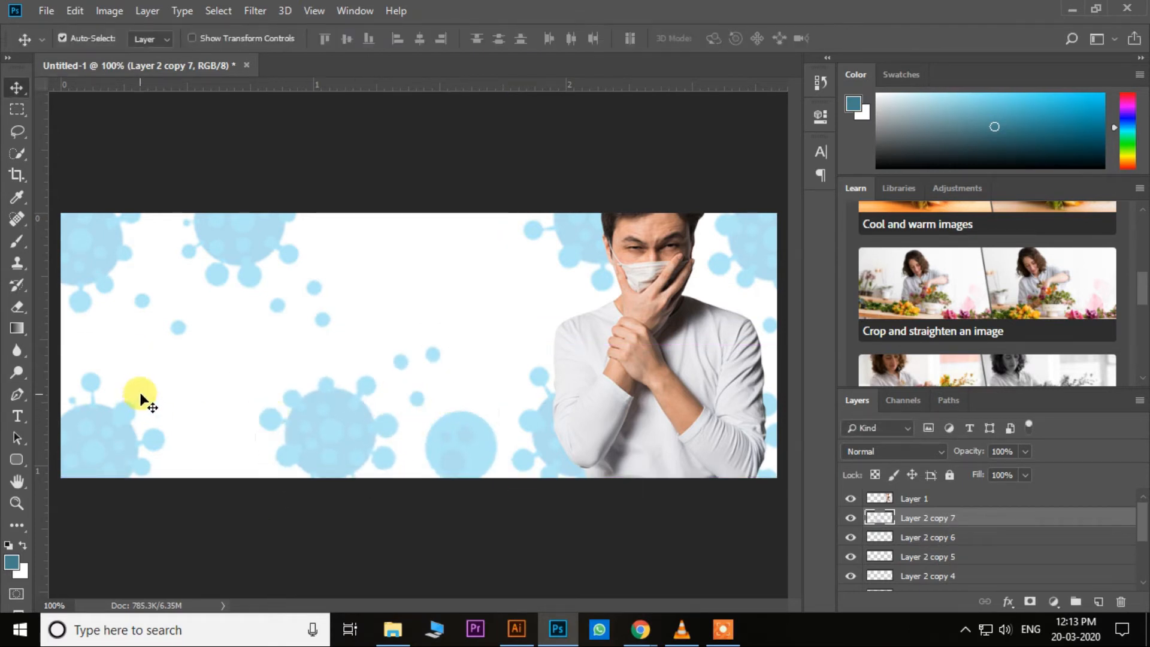
# Erase the large round cell and the small dots beside the virus on Layer 2 copy 7.
pyautogui.click(18, 307)
pyautogui.click(60, 312)
pyautogui.moveTo(449, 411)
pyautogui.mouseDown()
pyautogui.moveTo(462, 413)
pyautogui.moveTo(427, 430)
pyautogui.moveTo(459, 458)
pyautogui.mouseUp()
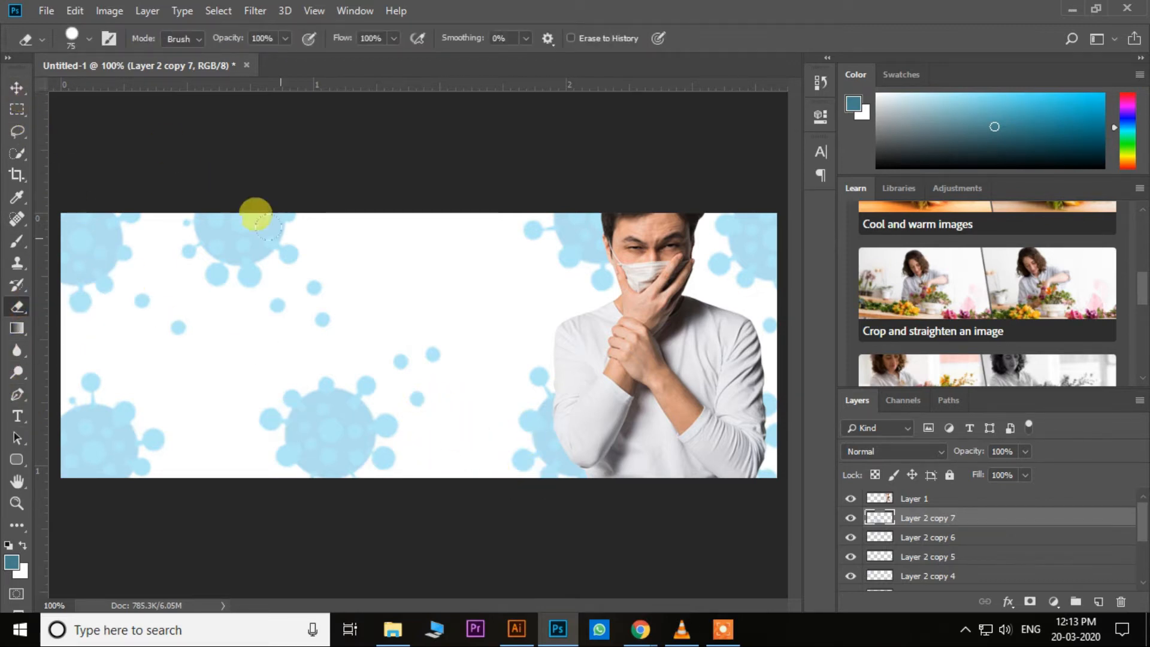
pyautogui.moveTo(393, 290)
pyautogui.mouseDown()
pyautogui.moveTo(460, 374)
pyautogui.moveTo(399, 312)
pyautogui.moveTo(446, 410)
pyautogui.mouseUp()
# Enlarge the virus on Layer 2 copy 7 and position it so the banner's bottom edge cuts off its lower part.
pyautogui.click(16, 88)
pyautogui.moveTo(362, 414); pyautogui.dragTo(457, 398)
pyautogui.hotkey('ctrl', 't')
pyautogui.moveTo(475, 476); pyautogui.dragTo(567, 557)
pyautogui.moveTo(406, 424); pyautogui.dragTo(347, 456)
pyautogui.press('Return')
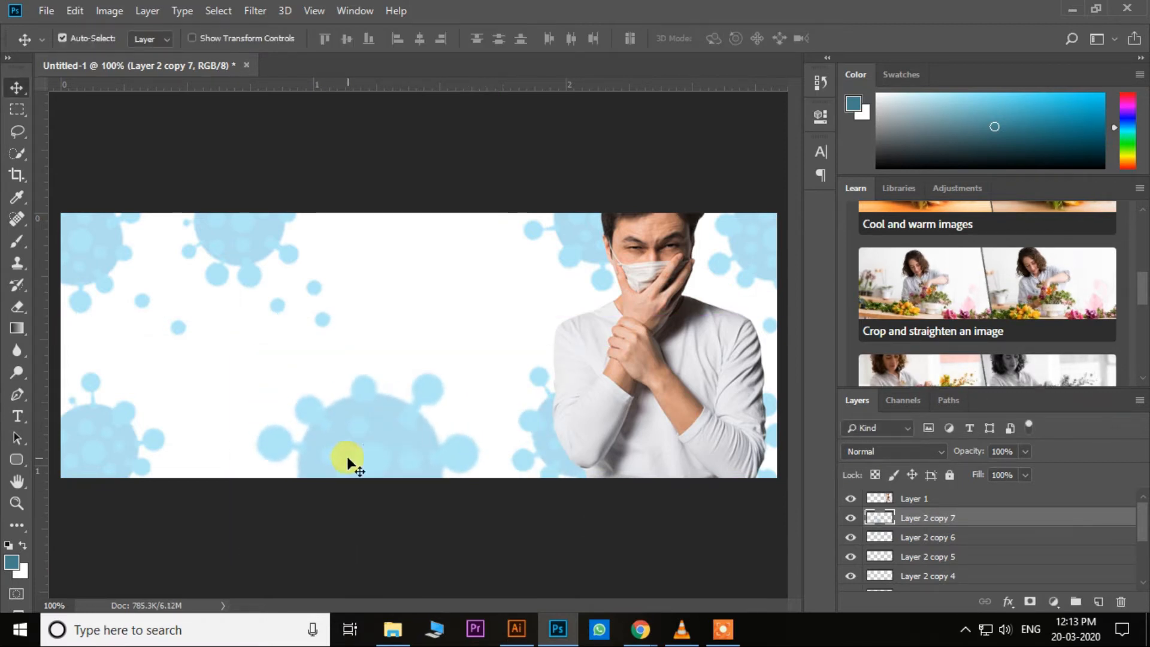
pyautogui.moveTo(429, 469); pyautogui.dragTo(400, 451)
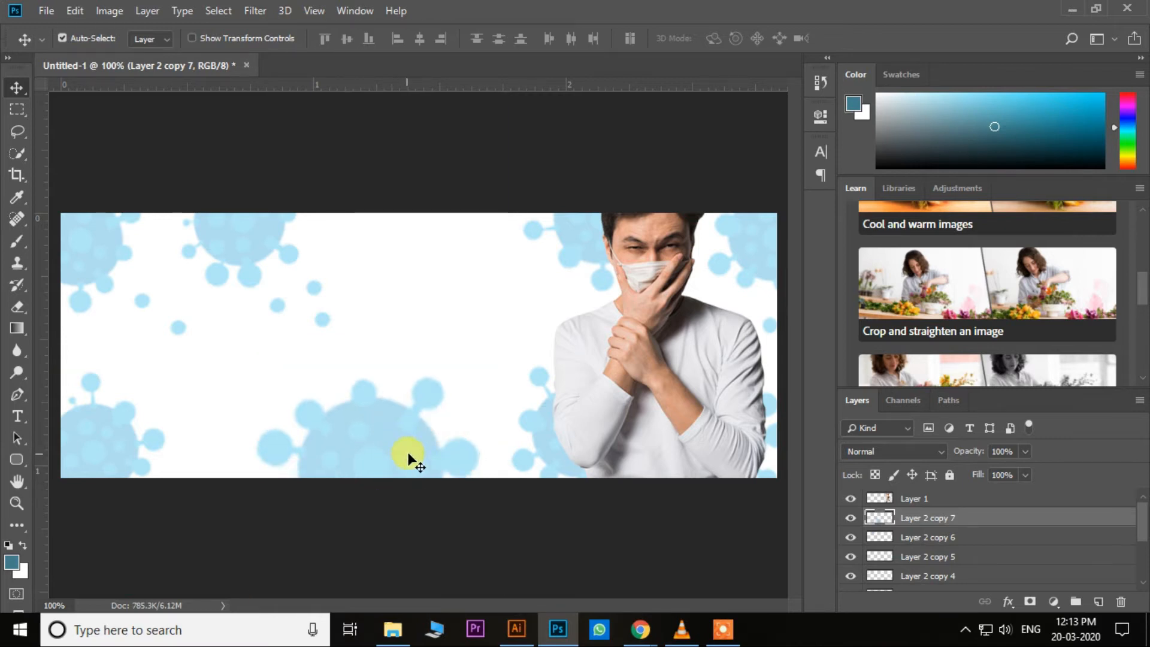
# Add the two-line teal title CORONAVIRUS / SYMPTOMS in Cocogoose Regular 6 pt, left of the man's face.
pyautogui.click(17, 417)
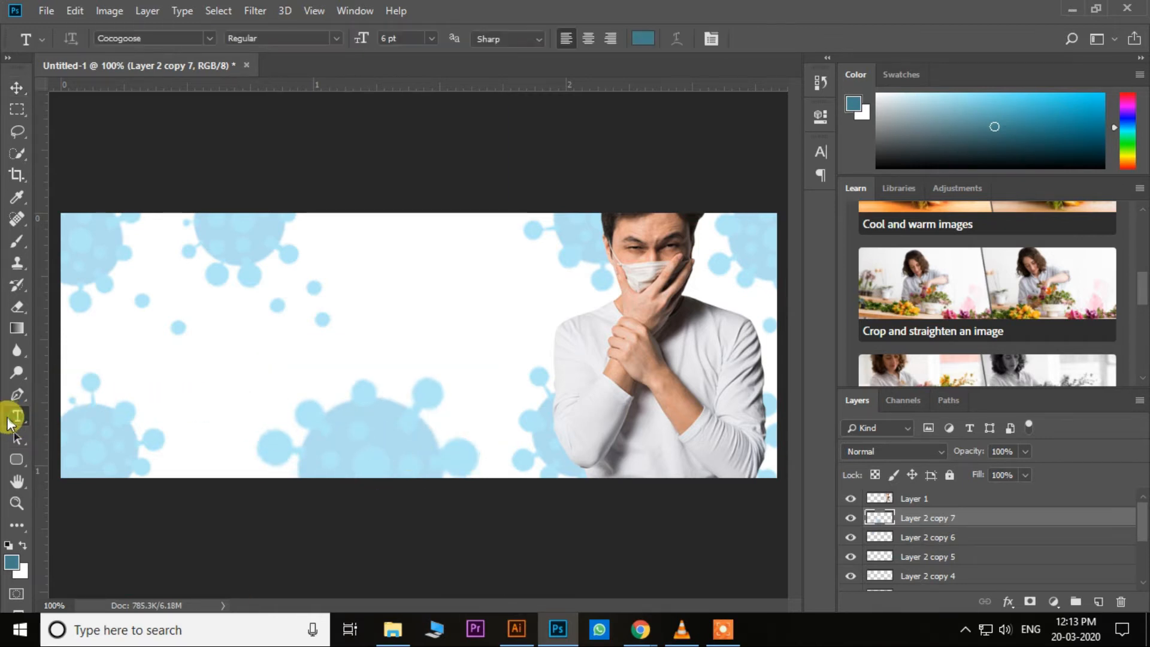
pyautogui.click(357, 296)
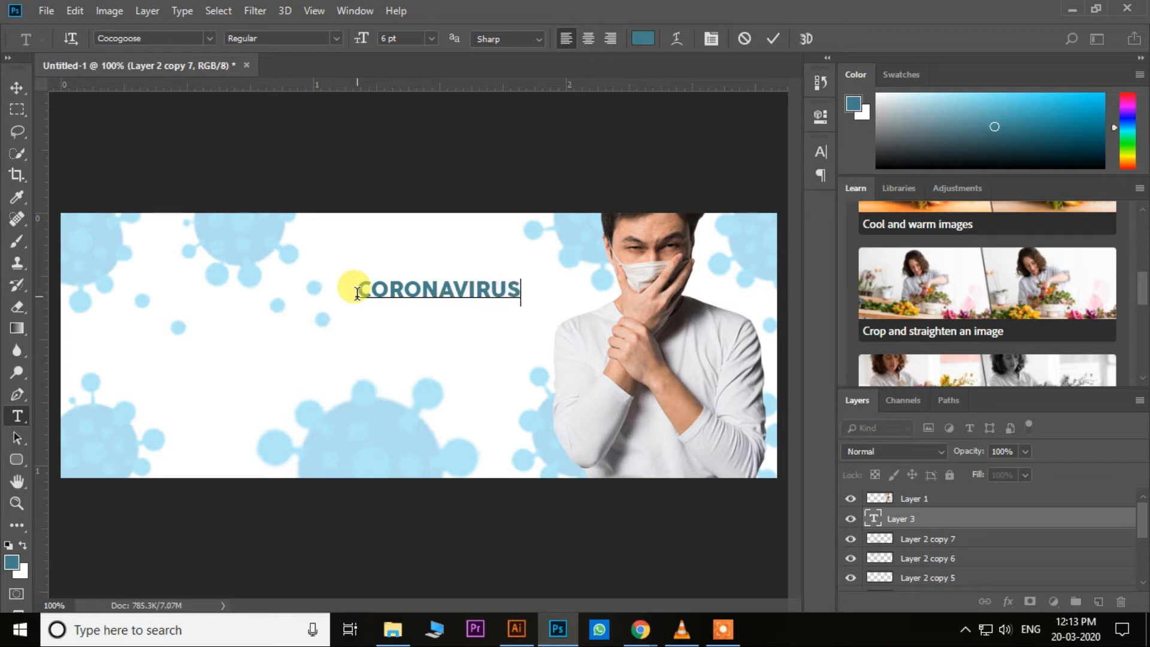
pyautogui.click(357, 294)
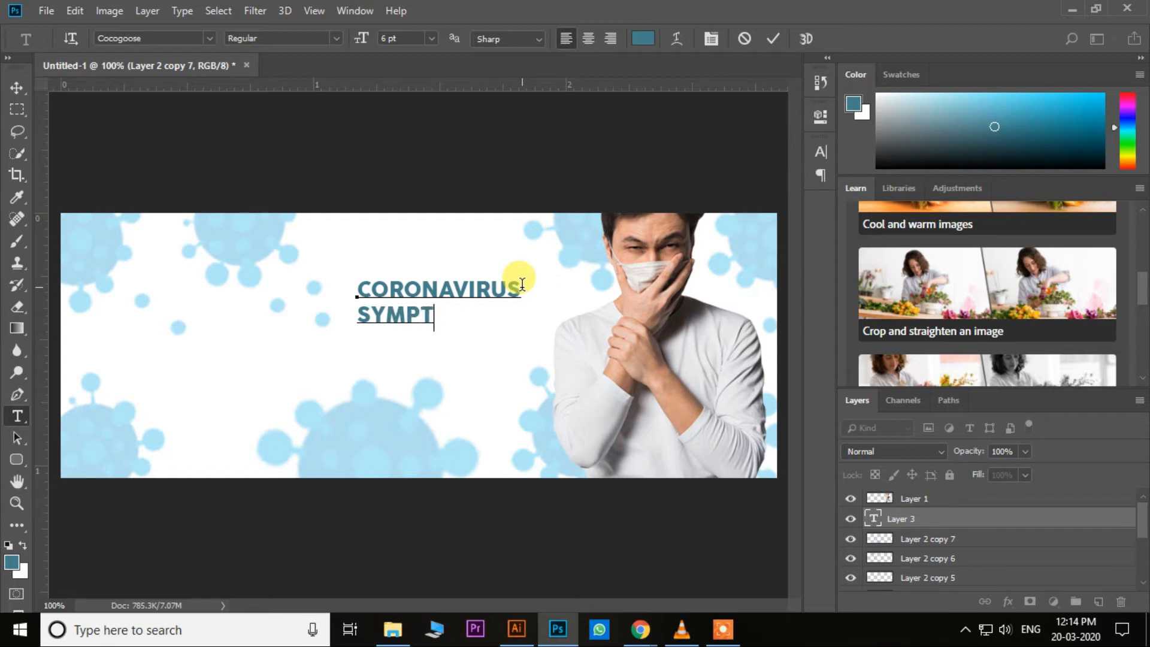
pyautogui.press('BackSpace')
pyautogui.write('S')
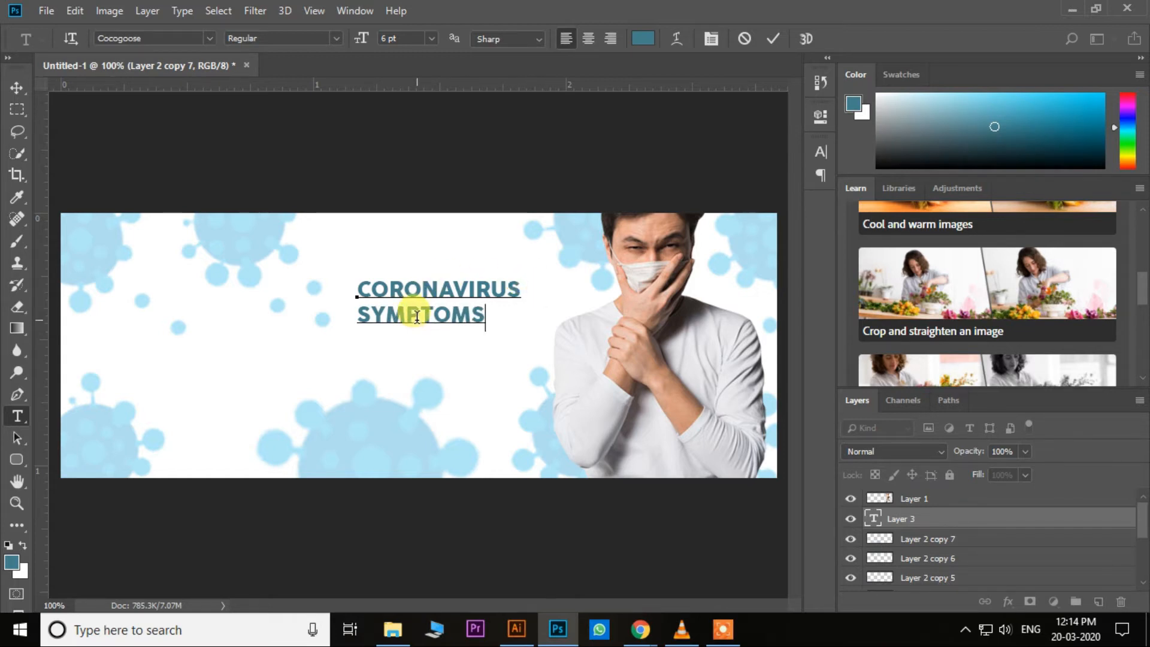
# Widen the letter spacing of the word SYMPTOMS to a tracking of 220.
pyautogui.doubleClick(417, 310)
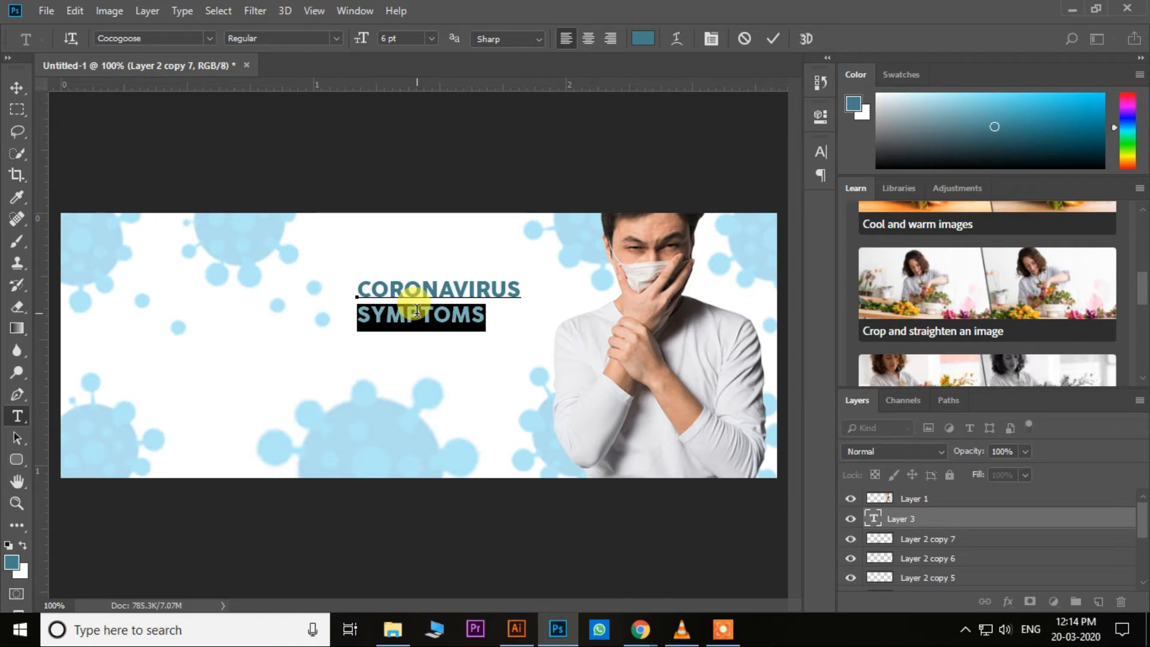
pyautogui.hotkey('ctrl', 't')
pyautogui.click(788, 211)
pyautogui.click(791, 397)
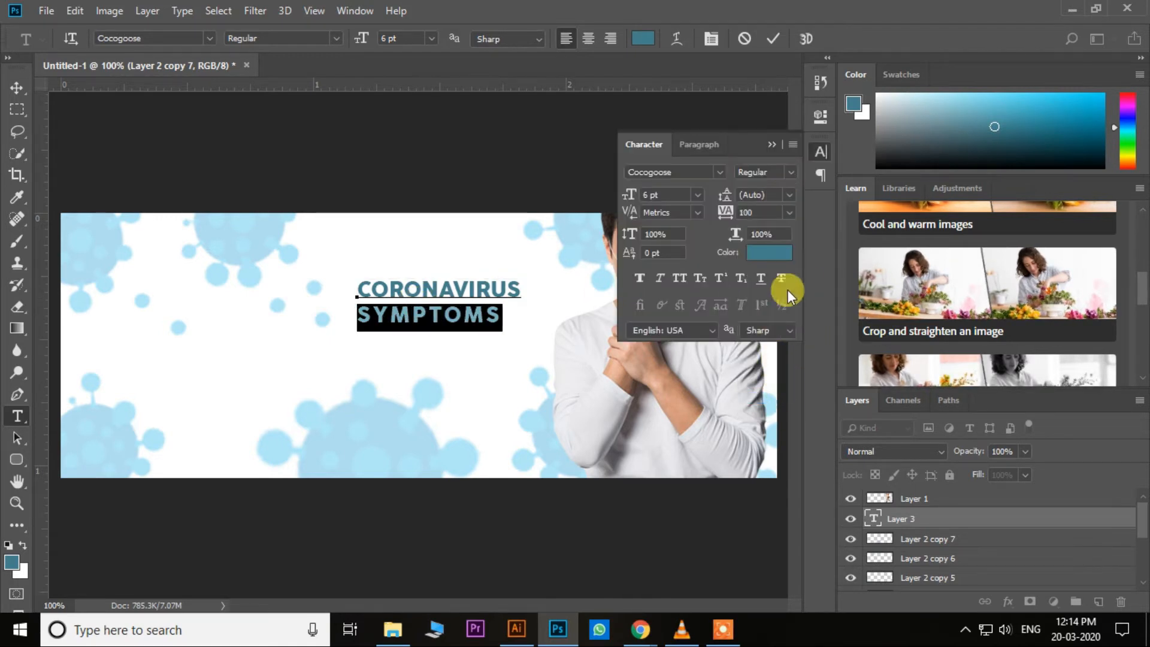
pyautogui.click(790, 213)
pyautogui.click(786, 410)
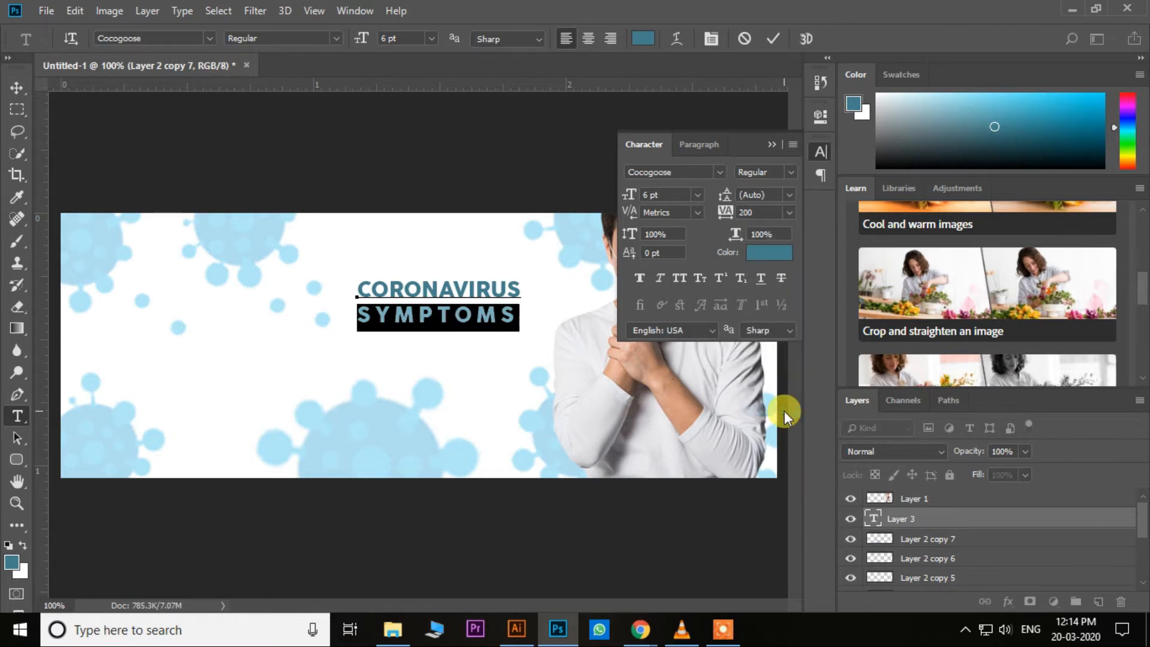
pyautogui.click(761, 209)
pyautogui.write('220')
pyautogui.press('Return')
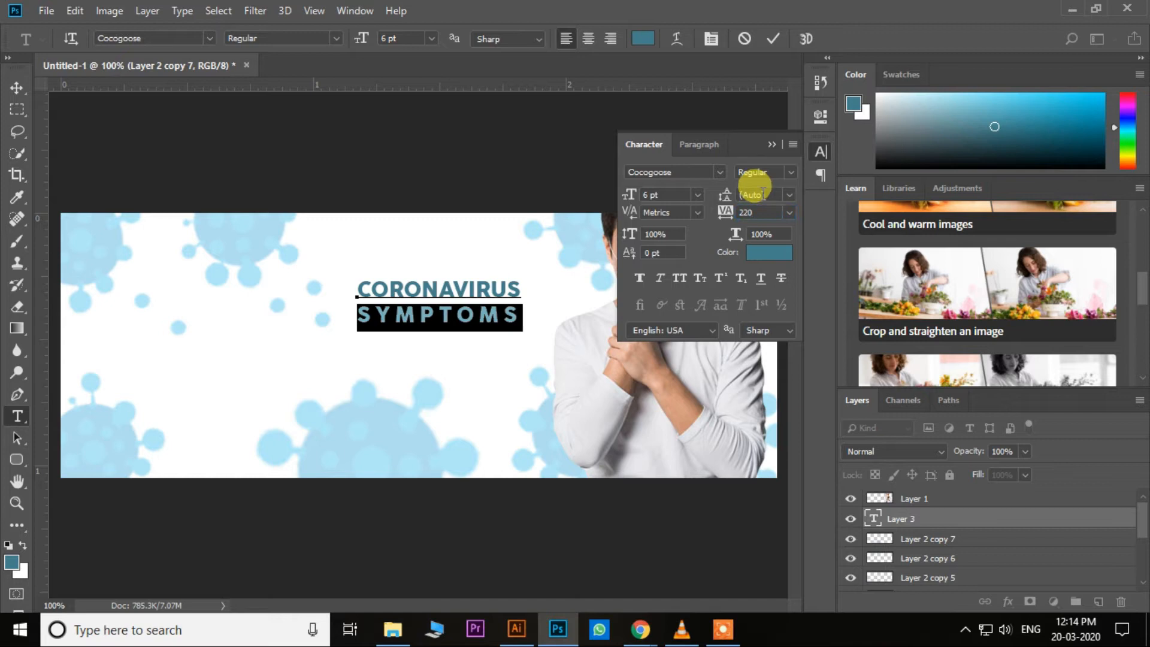
# Place a vertical guide at the title's right edge and set the tracking of SYMPTOMS to 230.
pyautogui.click(16, 87)
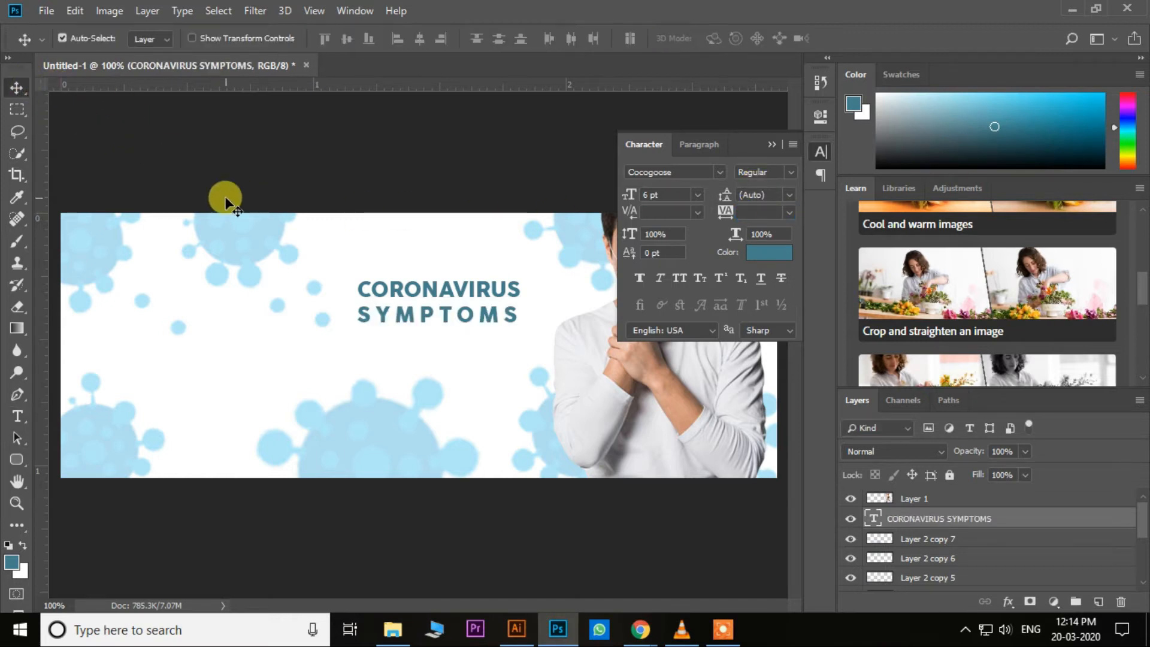
pyautogui.moveTo(47, 426); pyautogui.dragTo(519, 430)
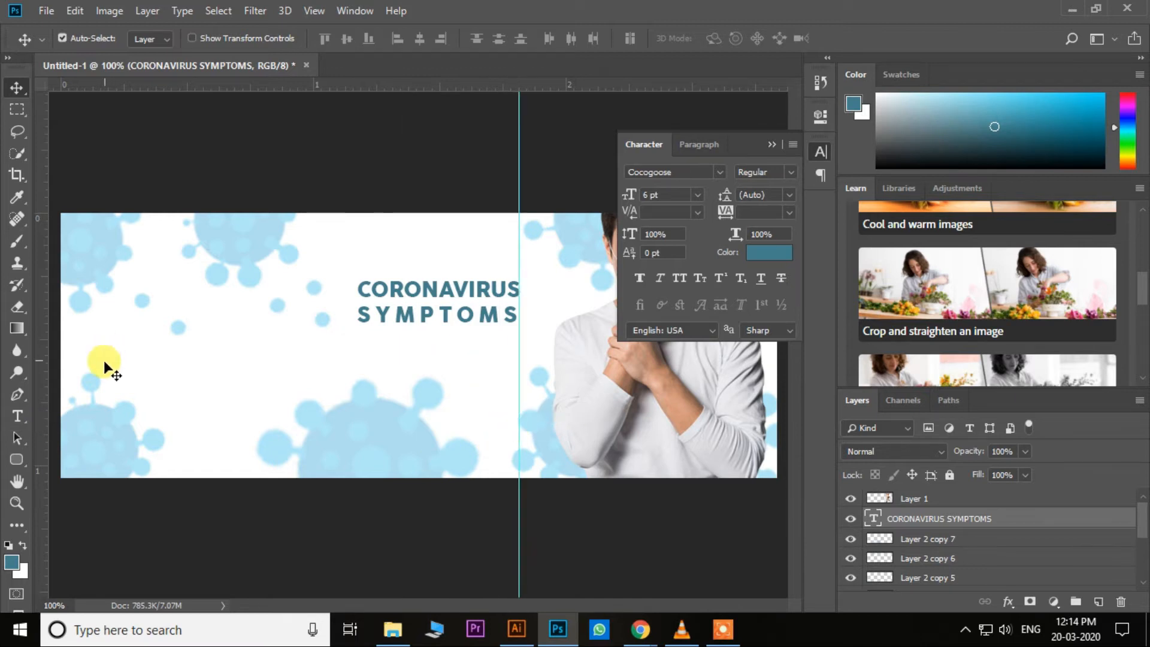
pyautogui.click(16, 418)
pyautogui.doubleClick(457, 313)
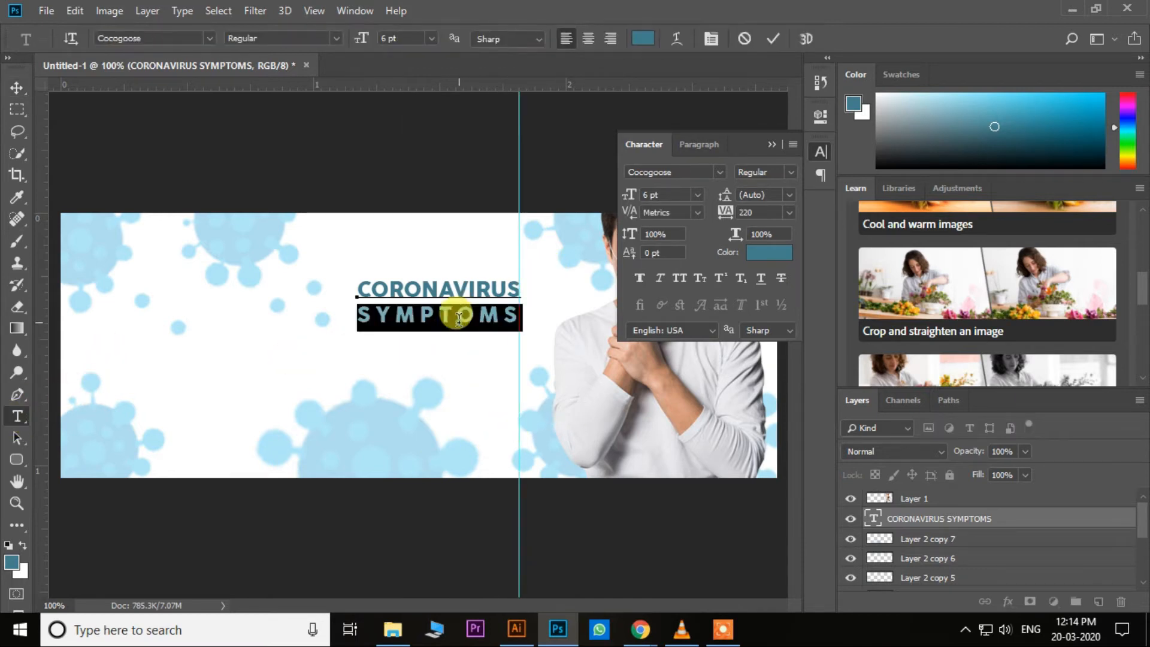
pyautogui.click(760, 212)
pyautogui.write('230')
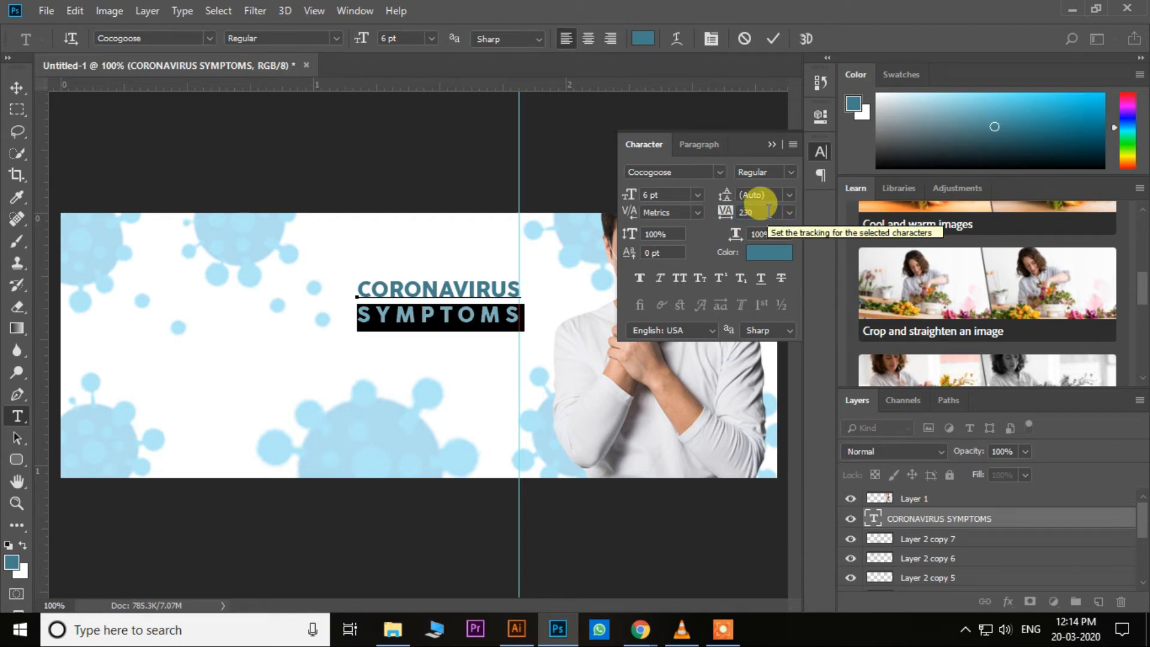
# Remove the vertical guide and move the title up and slightly left, near the banner's top edge.
pyautogui.click(18, 88)
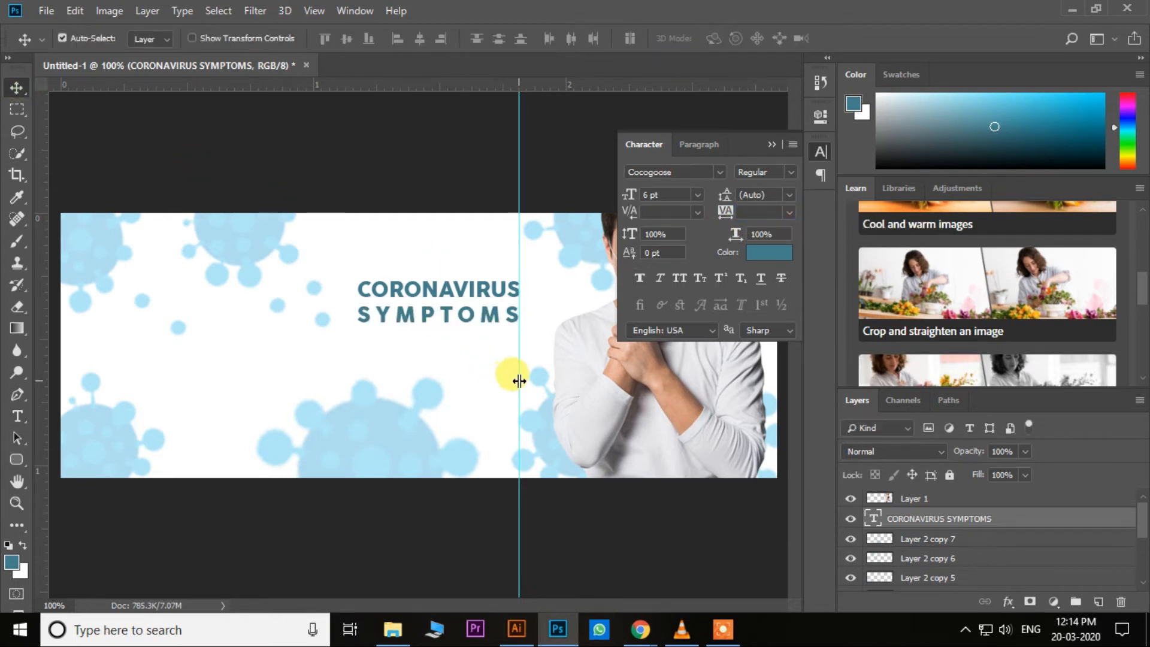
pyautogui.moveTo(520, 380); pyautogui.dragTo(518, 377)
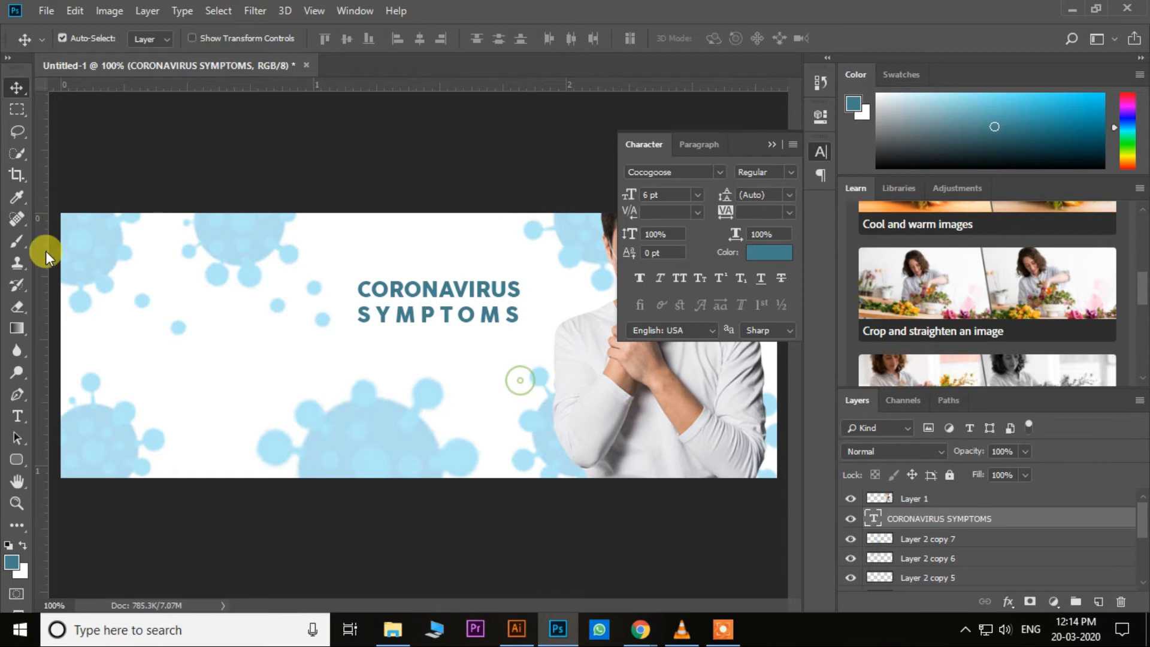
pyautogui.click(773, 145)
pyautogui.moveTo(438, 294)
pyautogui.mouseDown()
pyautogui.moveTo(427, 252)
pyautogui.moveTo(453, 280)
pyautogui.mouseUp()
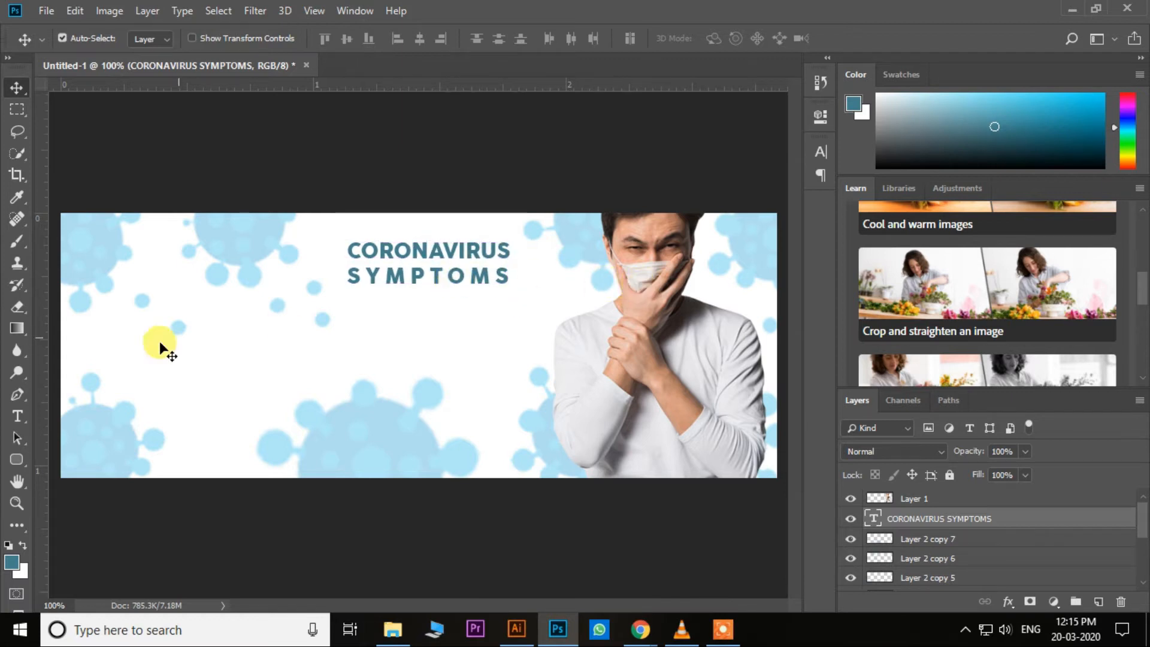
# Change the font of the word CORONAVIRUS to Acumin Variable Concept Regular.
pyautogui.click(16, 415)
pyautogui.doubleClick(403, 249)
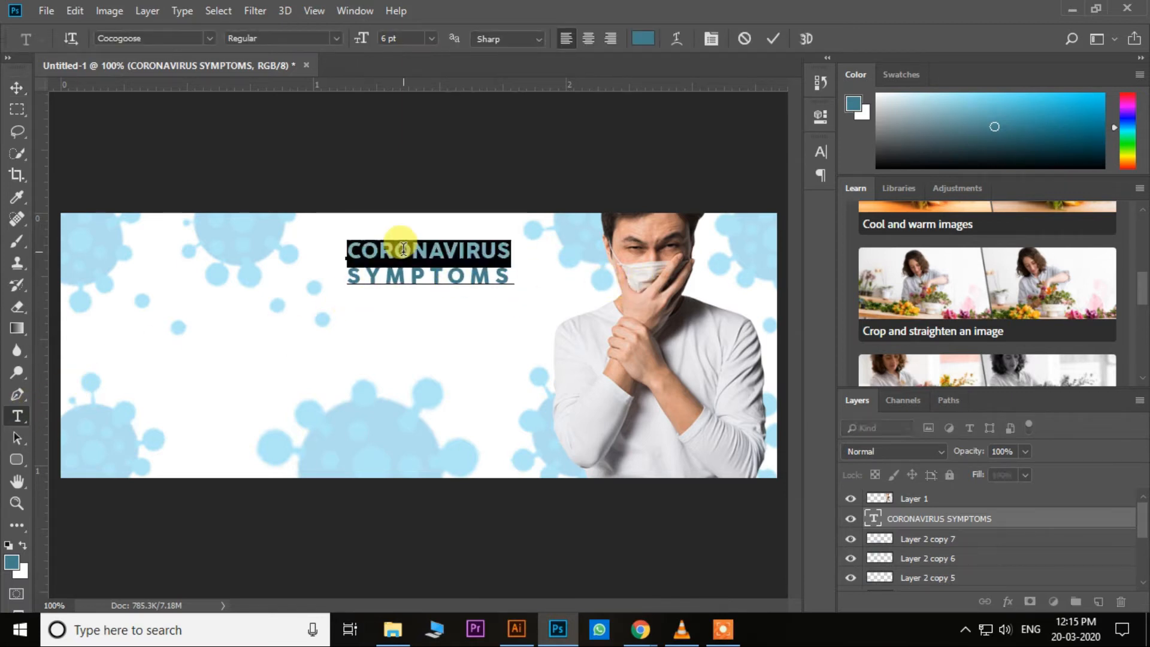
pyautogui.click(210, 36)
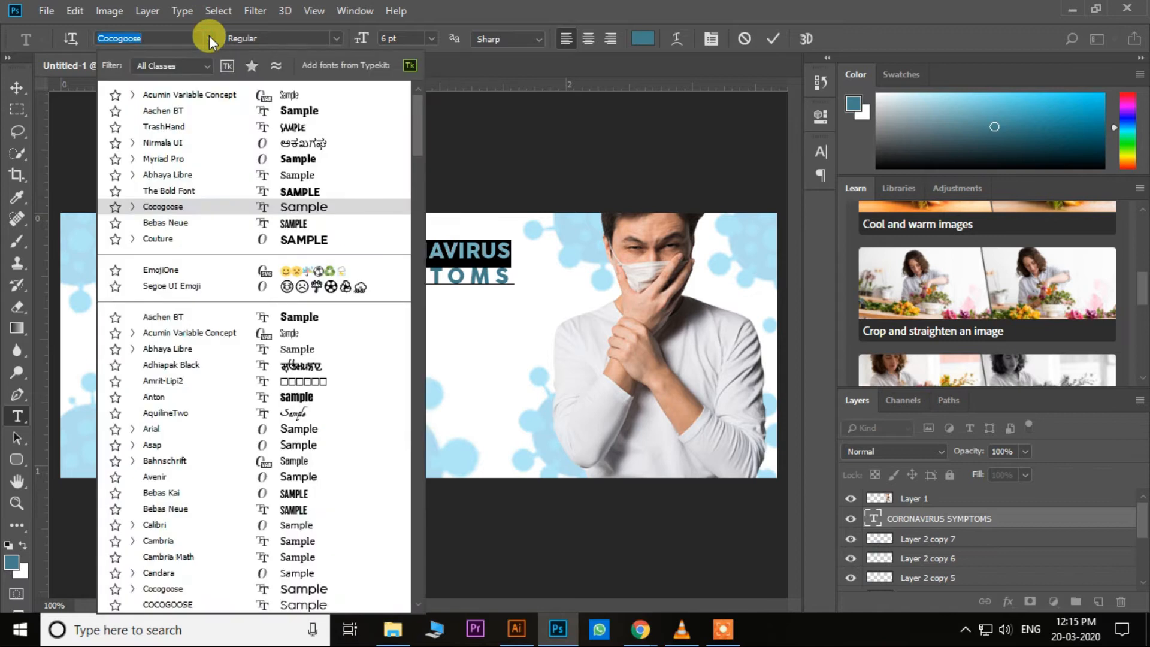
pyautogui.click(192, 333)
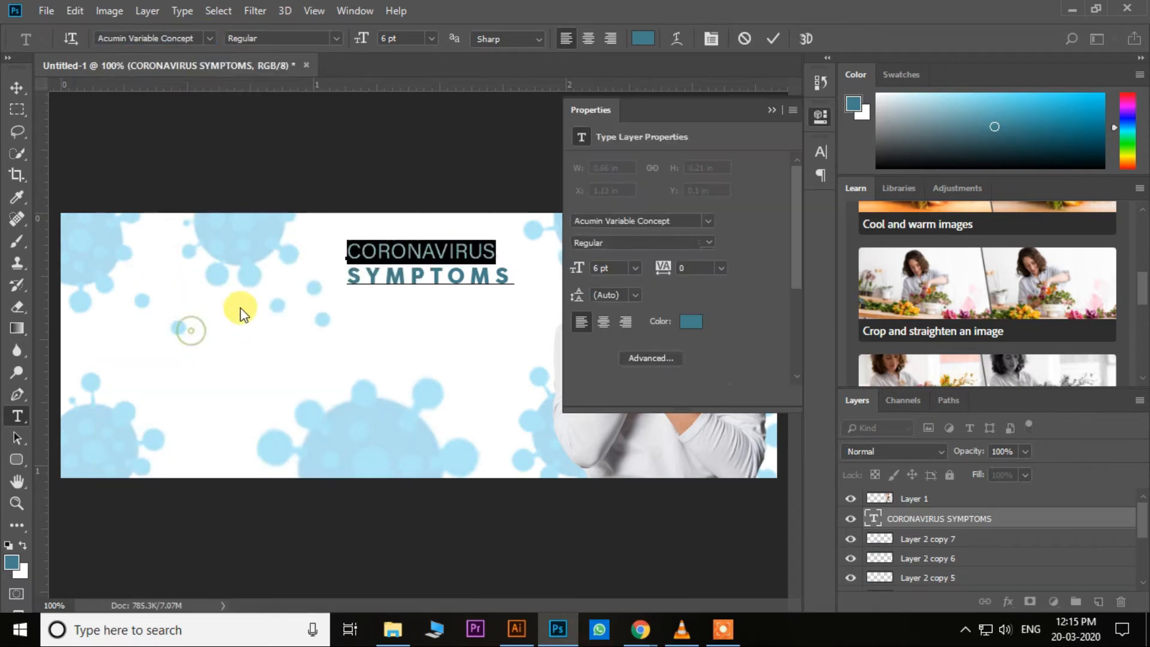
pyautogui.click(765, 106)
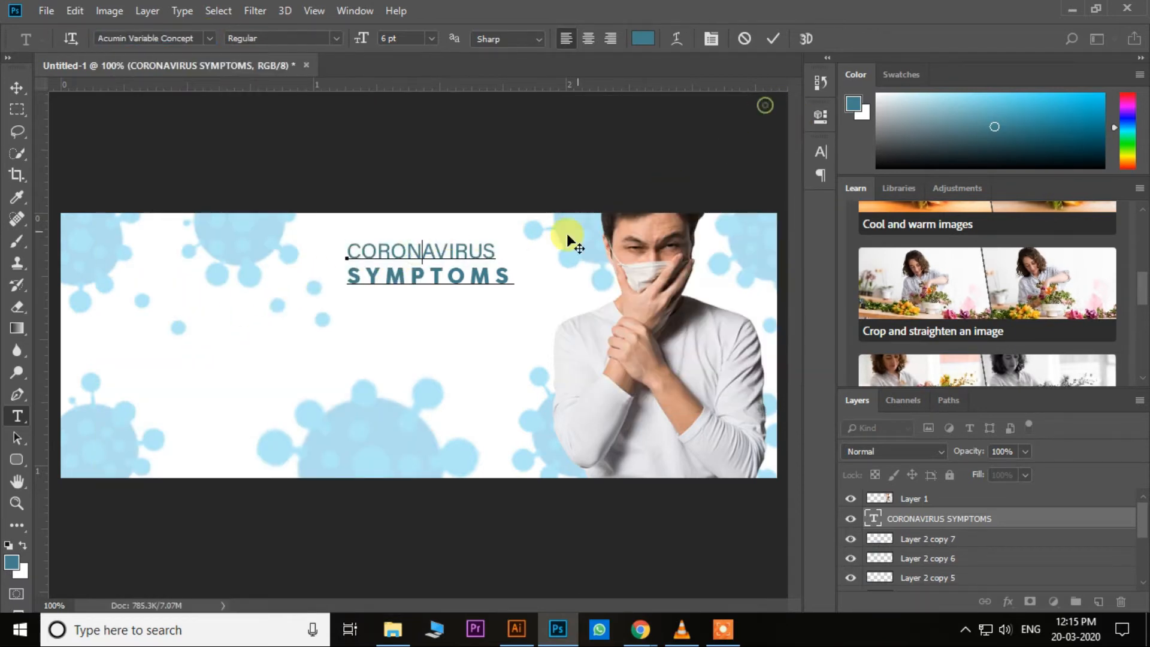
# Set the tracking of the word CORONAVIRUS to 65.
pyautogui.doubleClick(461, 251)
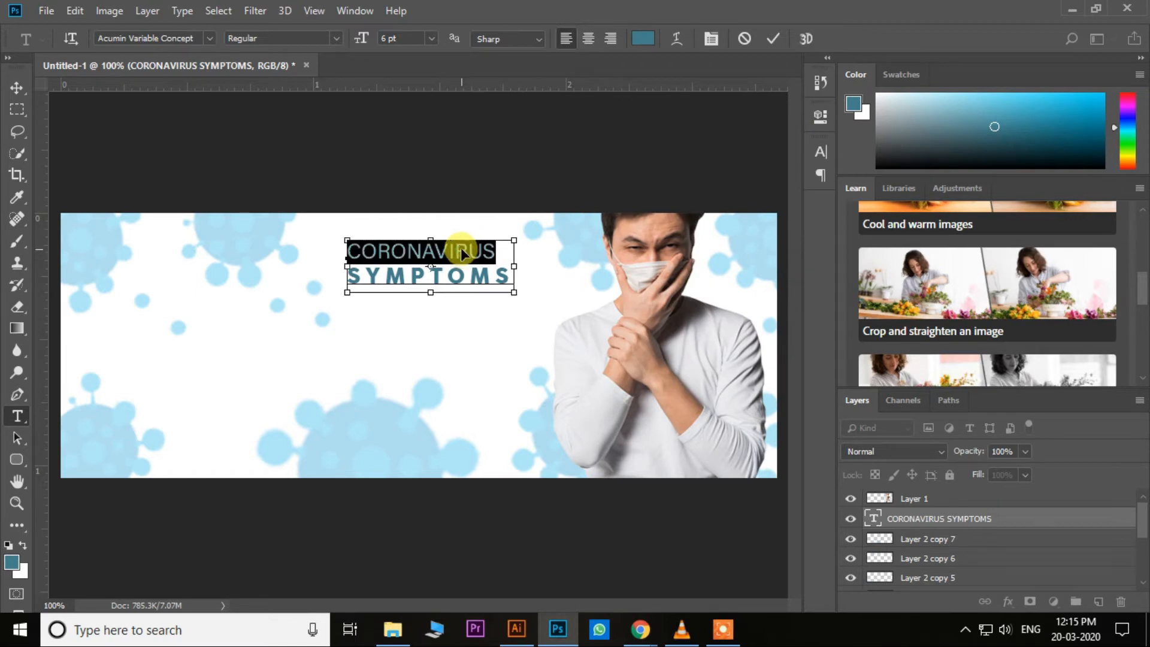
pyautogui.hotkey('ctrl', 't')
pyautogui.click(791, 211)
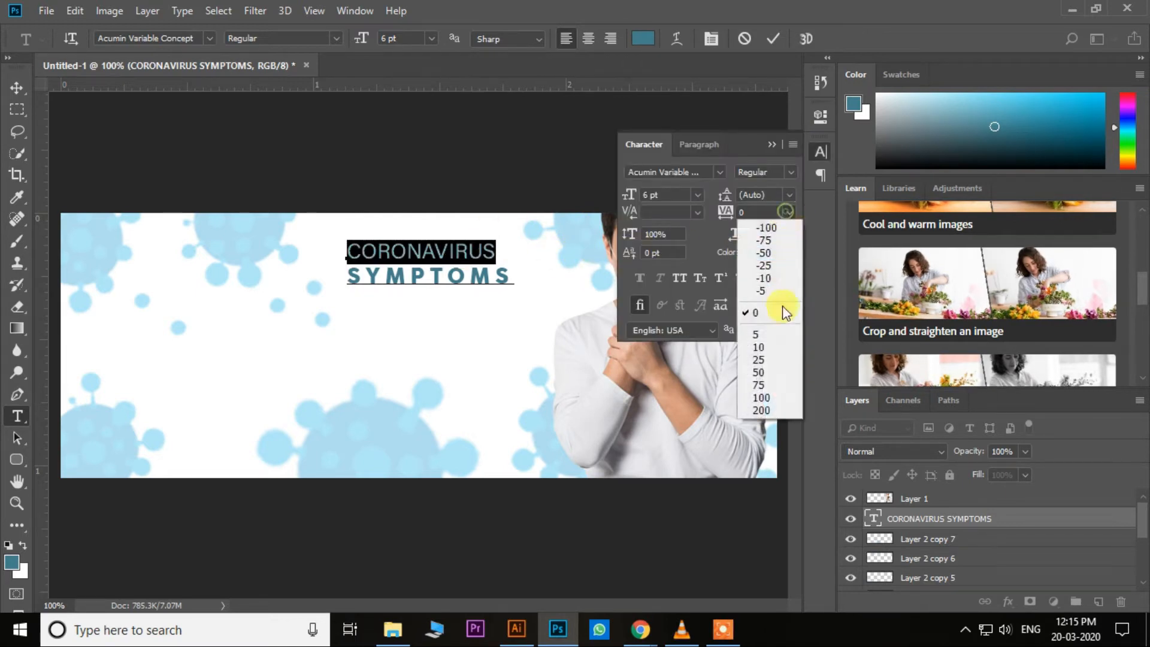
pyautogui.click(780, 395)
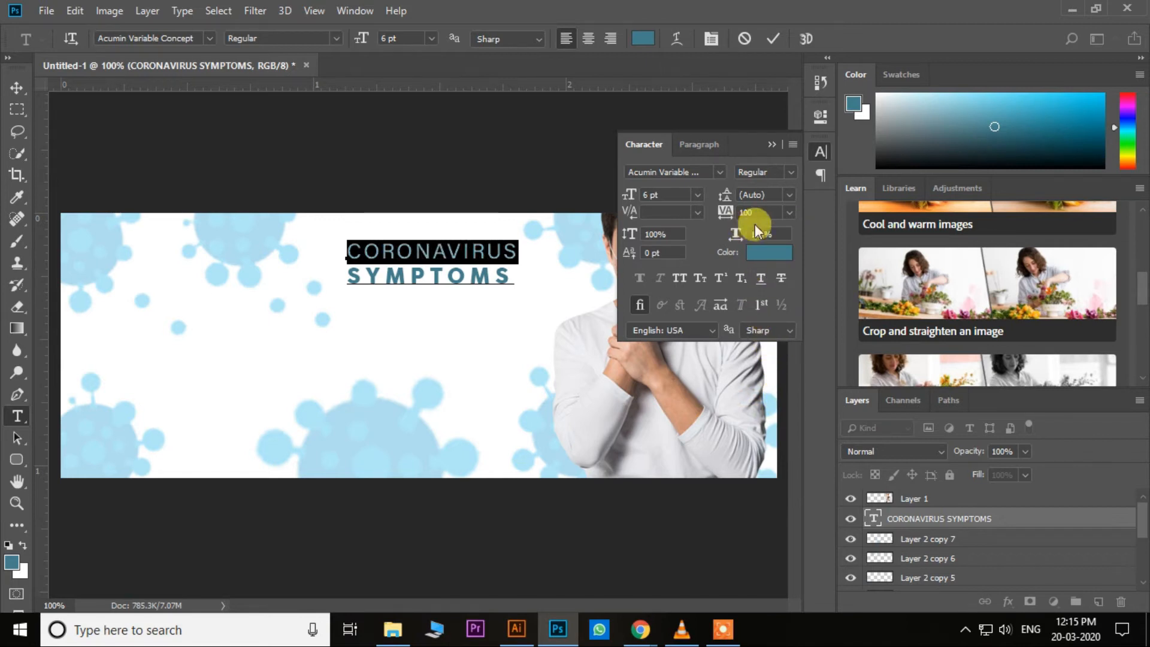
pyautogui.write('6')
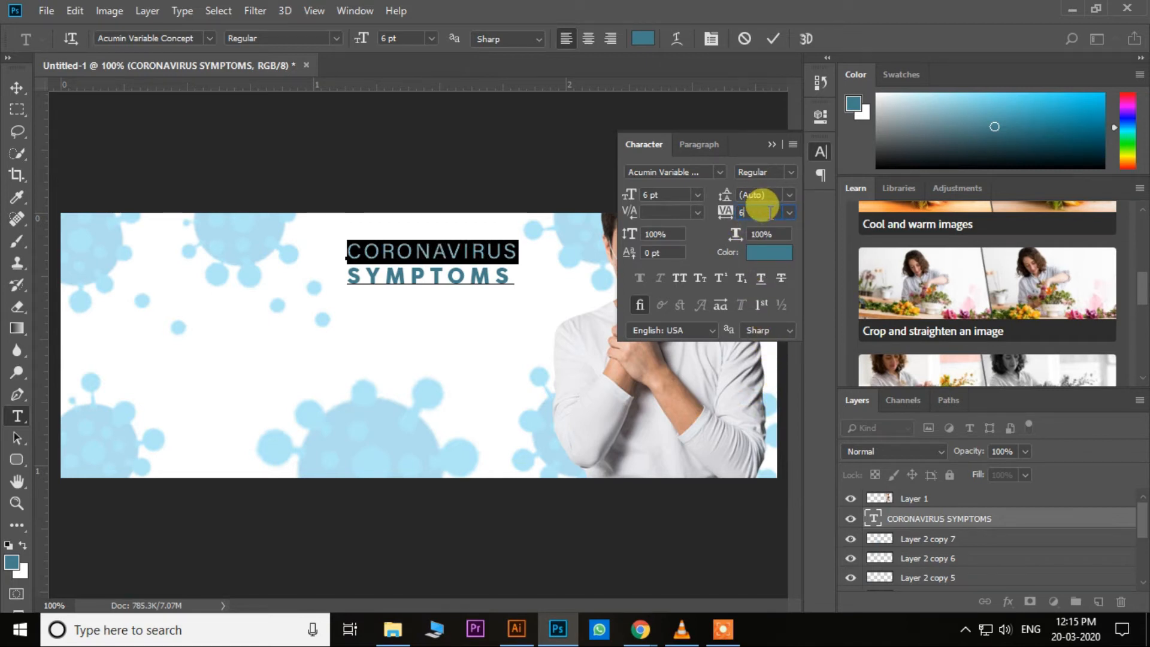
pyautogui.write('5')
pyautogui.press('Return')
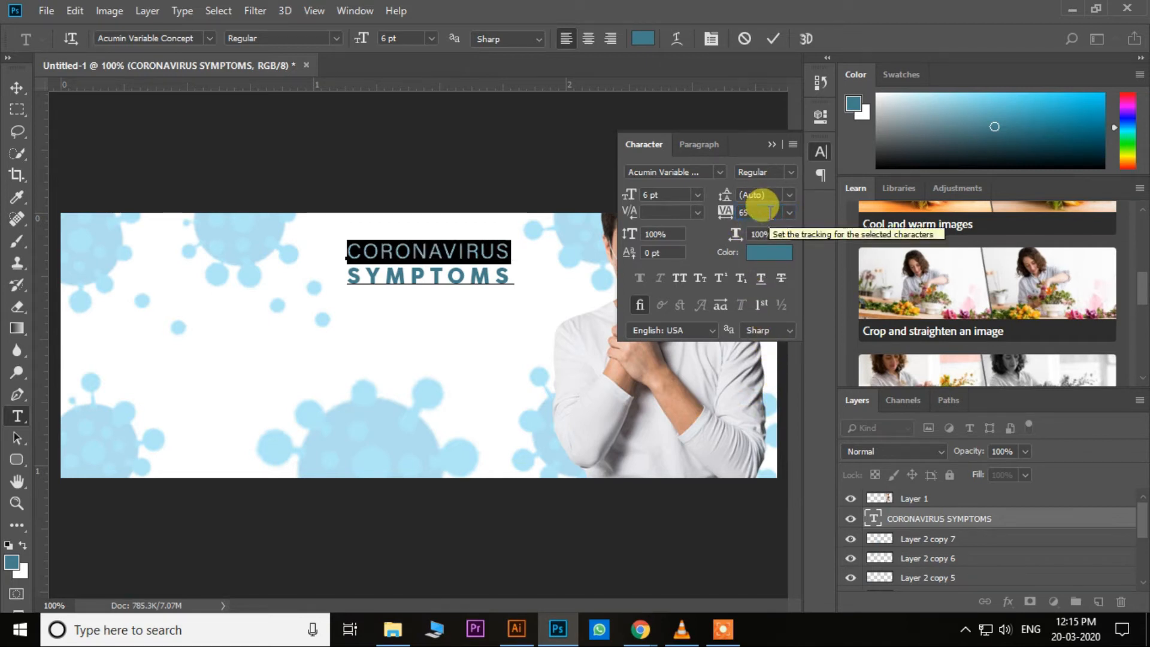
pyautogui.click(773, 154)
# Check the alignment of the title's right and left edges with a vertical guide, and hide the guide.
pyautogui.click(18, 86)
pyautogui.moveTo(46, 286); pyautogui.dragTo(506, 321)
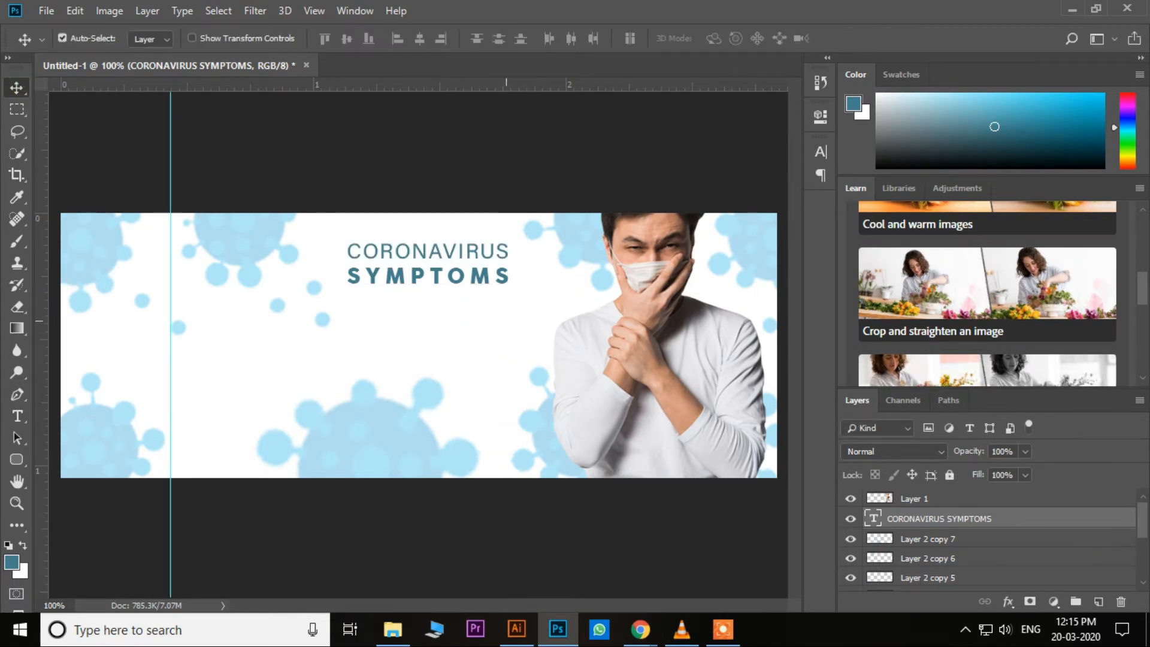
pyautogui.moveTo(170, 339); pyautogui.dragTo(339, 339)
pyautogui.hotkey('ctrl', ';')
# Select the CORONAVIRUS SYMPTOMS title and nudge it a few pixels left and up.
pyautogui.rightClick(412, 247)
pyautogui.click(426, 253)
pyautogui.press('Left')
pyautogui.press('Left')
pyautogui.press('Left')
pyautogui.press('Left')
pyautogui.press('Up')
pyautogui.press('Up')
pyautogui.press('Up')
pyautogui.press('Up')
pyautogui.press('Left')
pyautogui.press('Left')
pyautogui.press('Left')
pyautogui.press('Left')
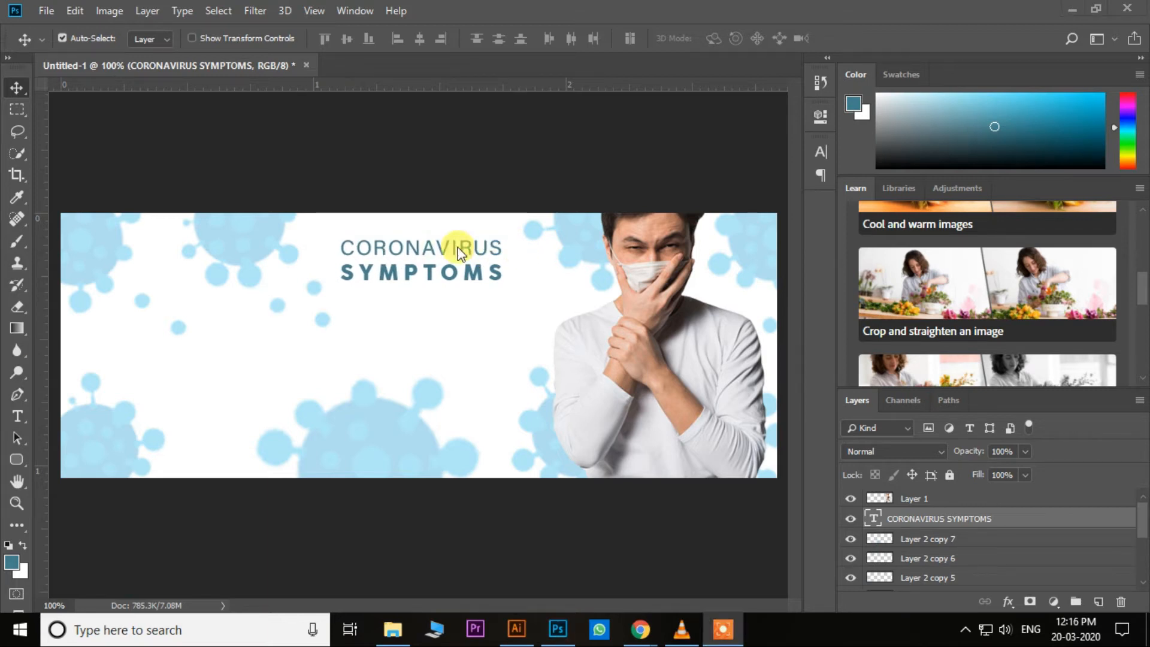
# Add a new text layer reading YOUR LOGO in the empty area below the title.
pyautogui.click(16, 418)
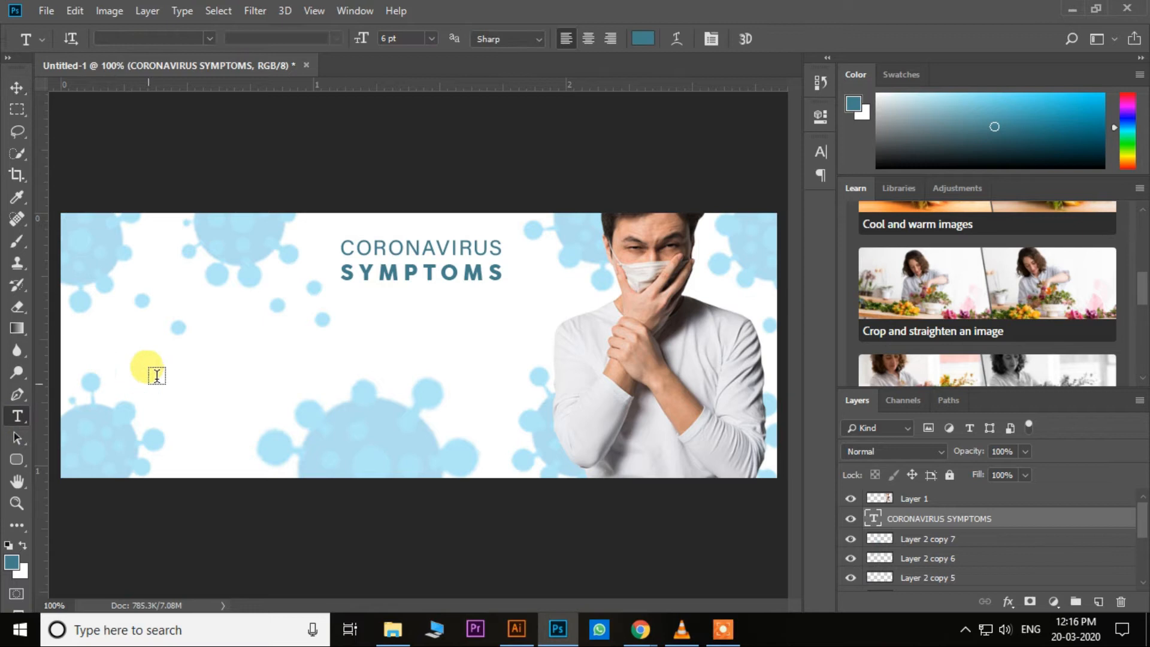
pyautogui.click(186, 364)
pyautogui.write('Y')
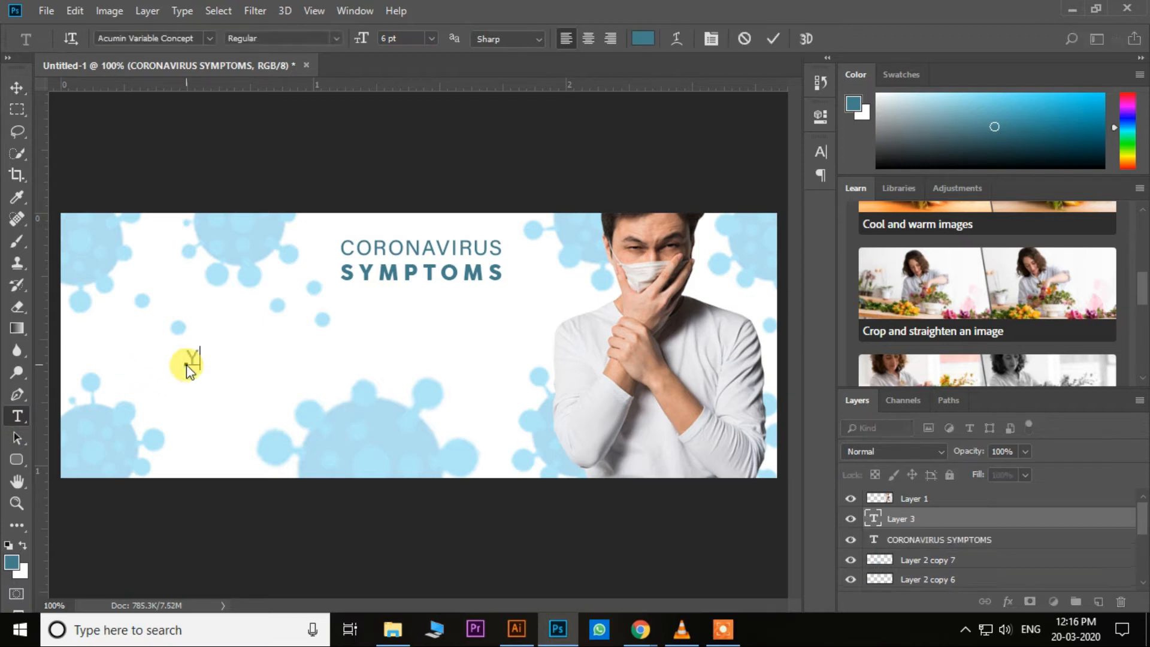
pyautogui.write('OUR LOGO')
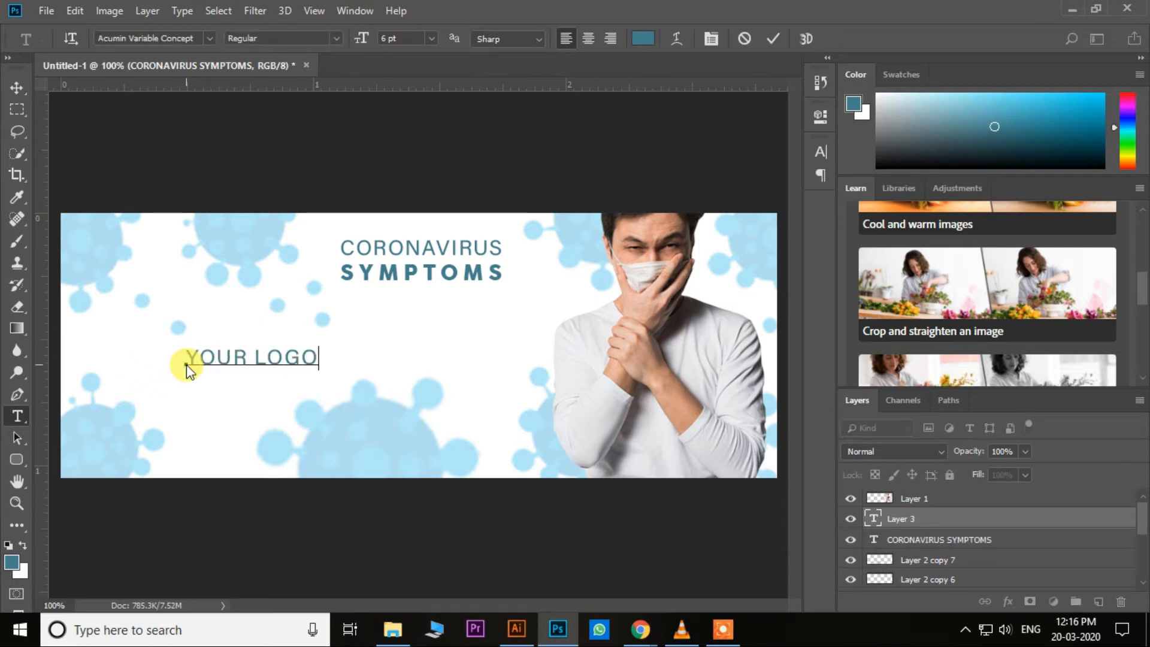
# Set the font size of the YOUR LOGO text to 4 pt.
pyautogui.tripleClick(229, 354)
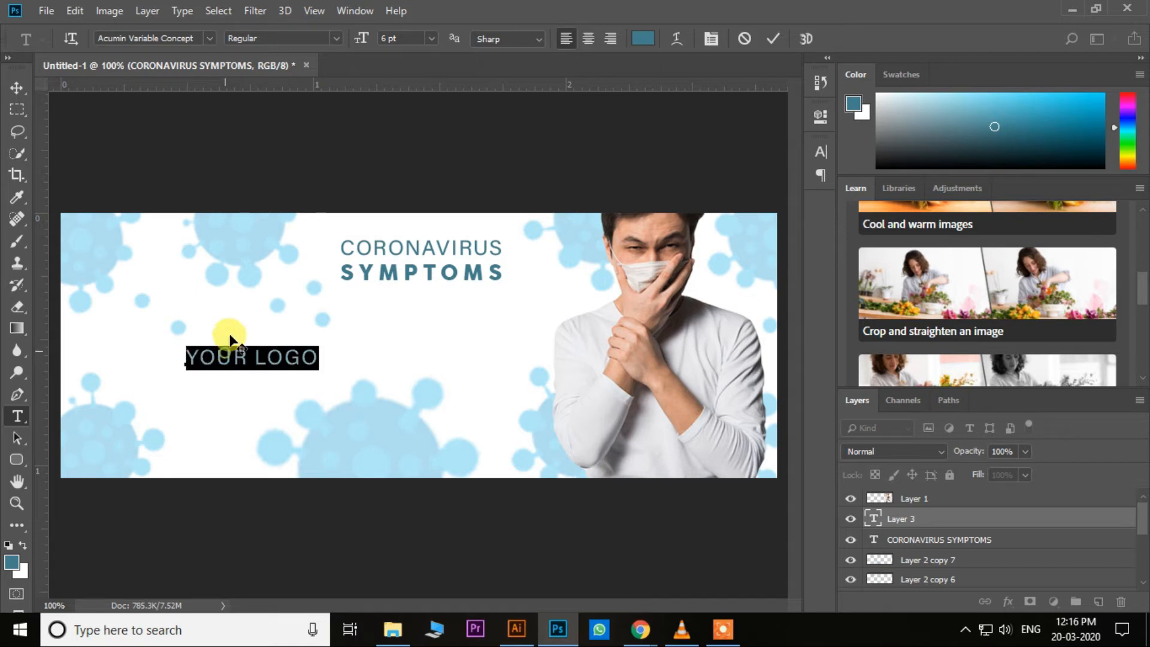
pyautogui.click(439, 37)
pyautogui.click(383, 33)
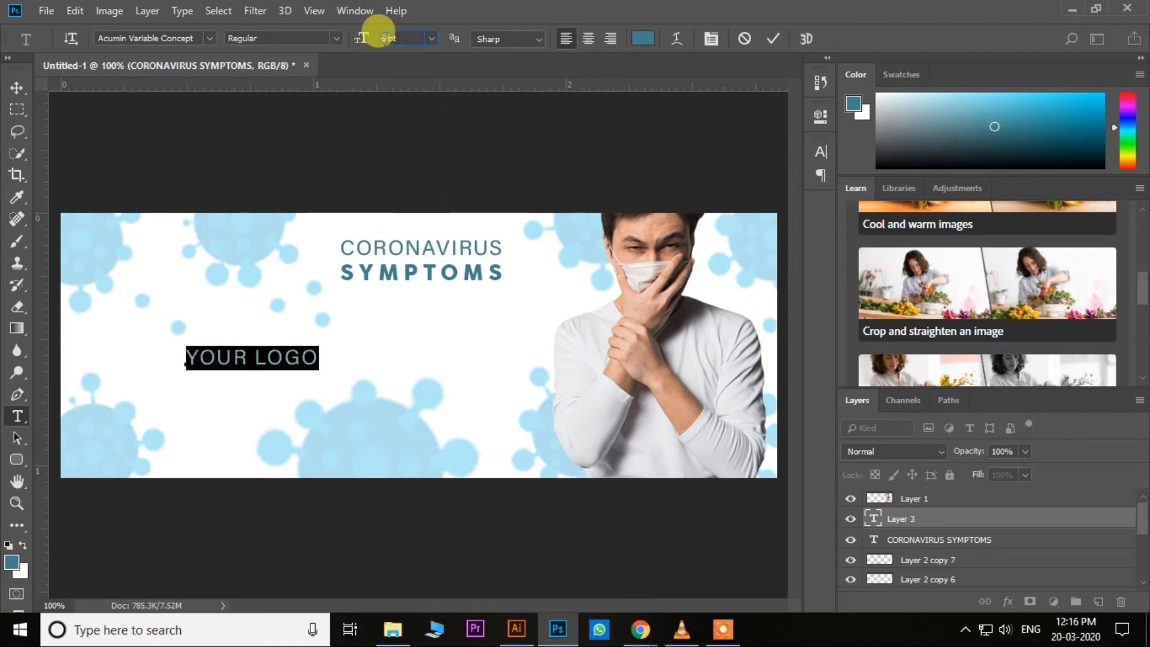
pyautogui.write('4')
pyautogui.press('Return')
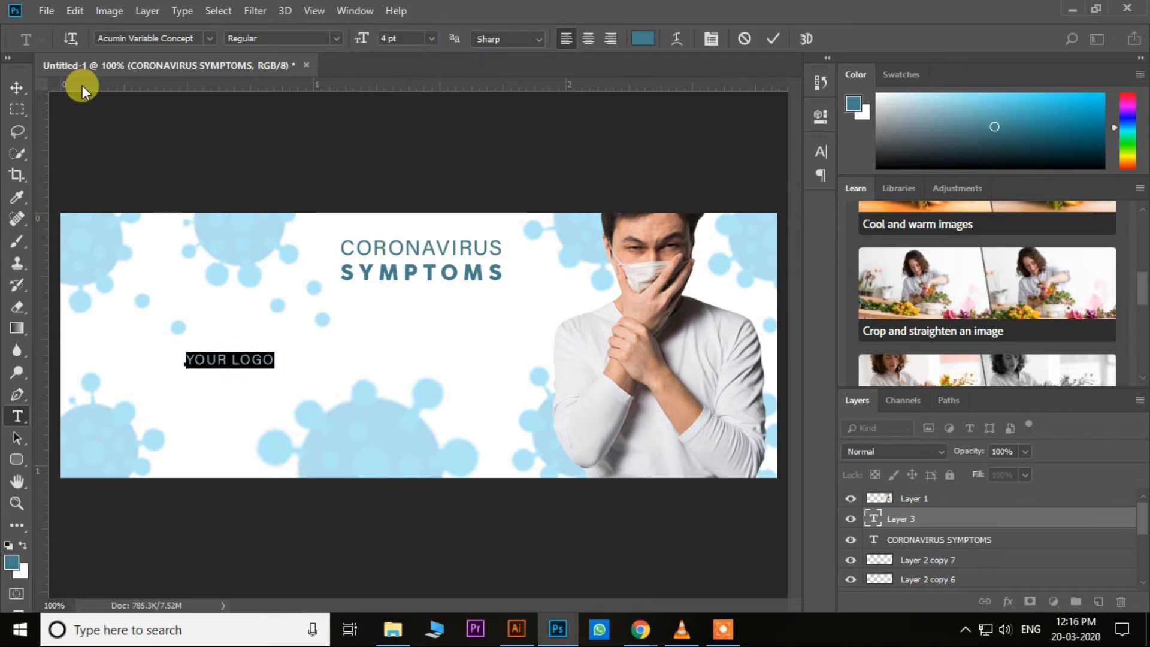
# Move the YOUR LOGO text into the banner's upper-left corner, over the virus graphic.
pyautogui.click(16, 87)
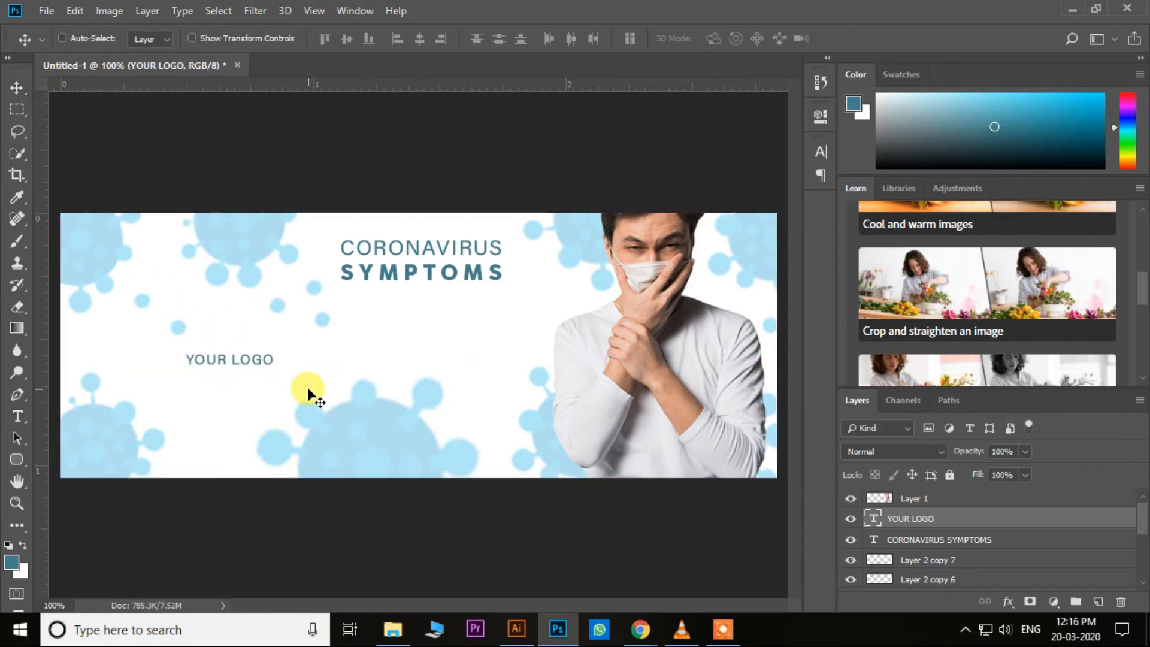
pyautogui.hotkey('ctrl', 't')
pyautogui.moveTo(241, 360); pyautogui.dragTo(136, 237)
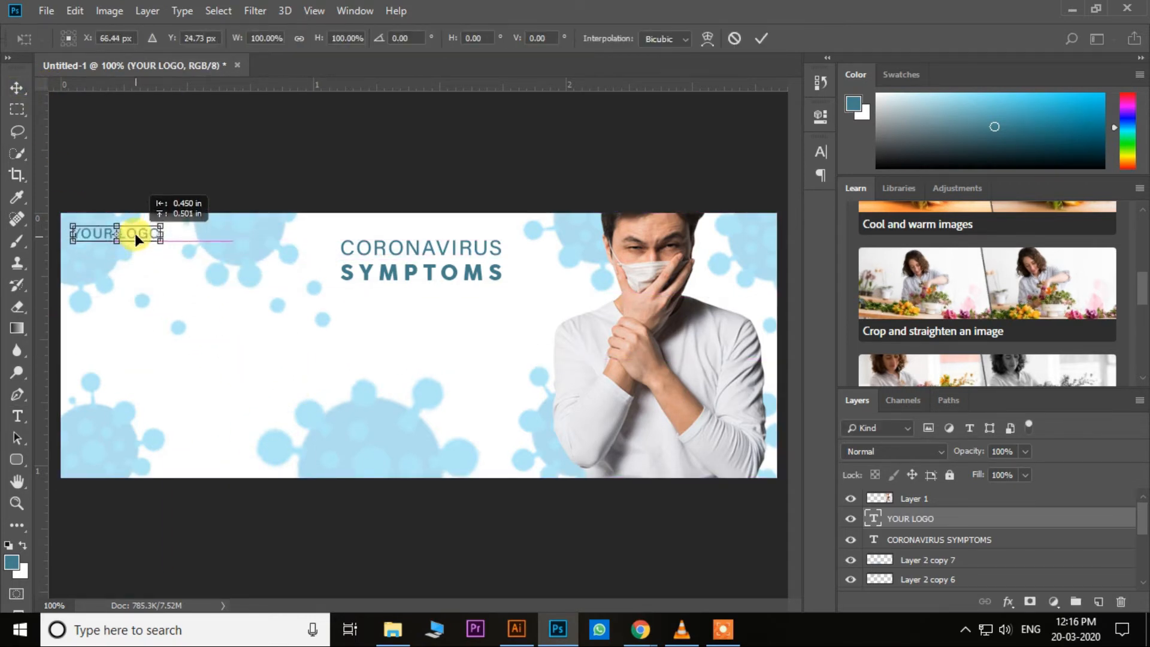
pyautogui.press('Return')
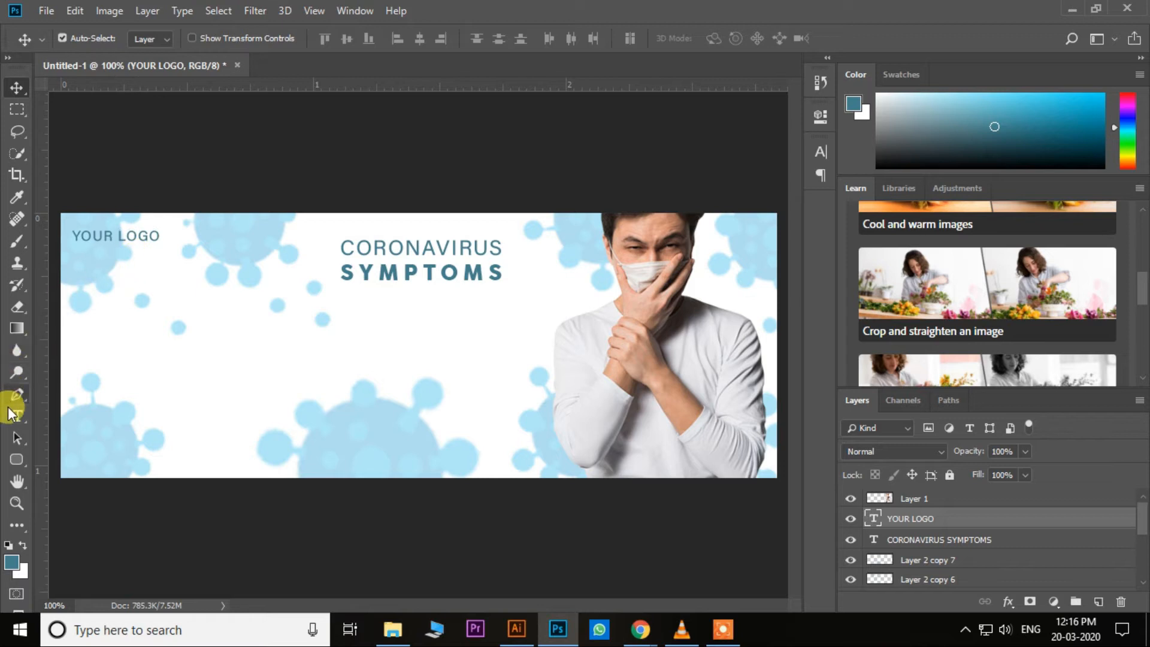
# Recolour the YOUR LOGO text white (ffffff).
pyautogui.click(12, 414)
pyautogui.tripleClick(111, 236)
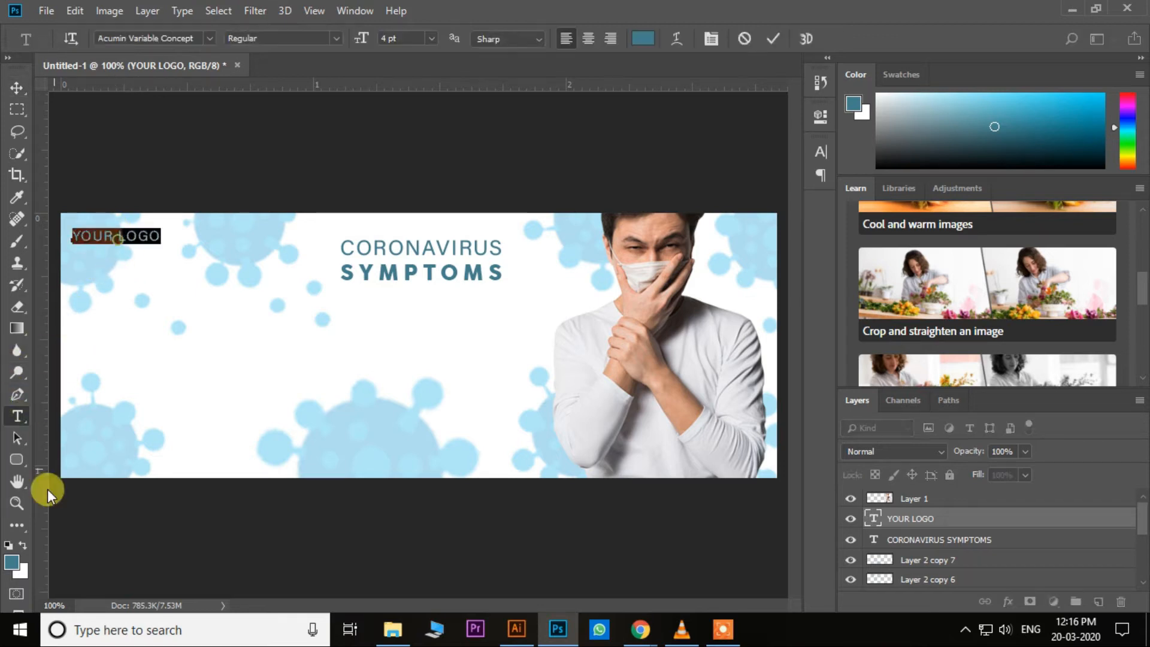
pyautogui.click(12, 566)
pyautogui.moveTo(795, 371); pyautogui.dragTo(703, 192)
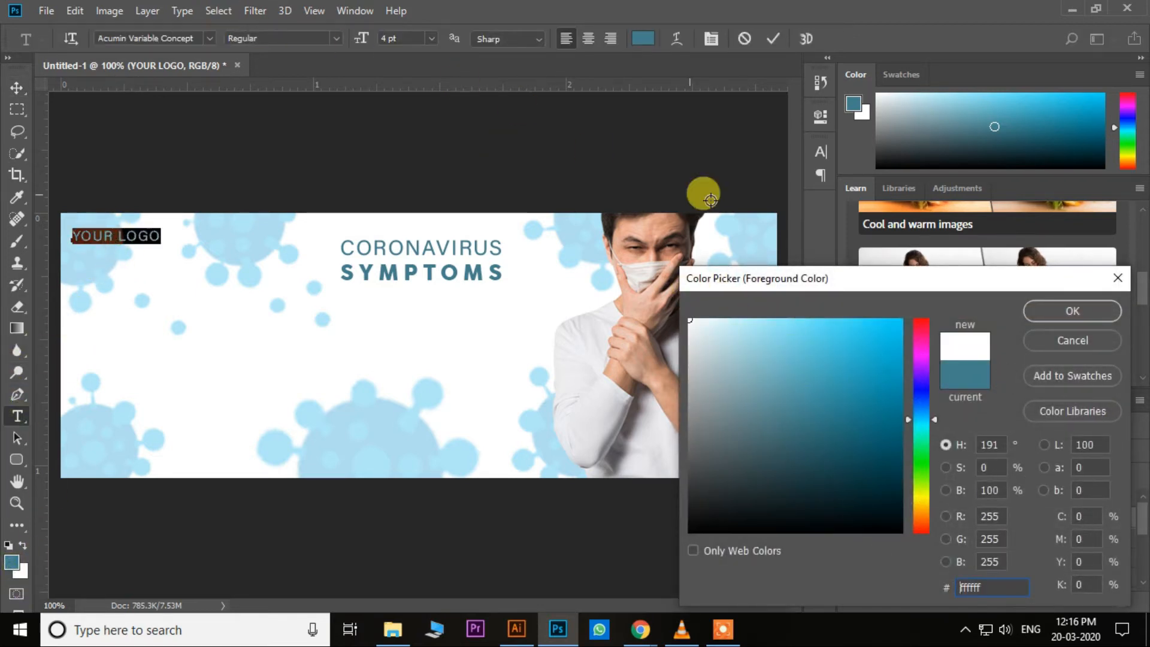
pyautogui.click(1054, 310)
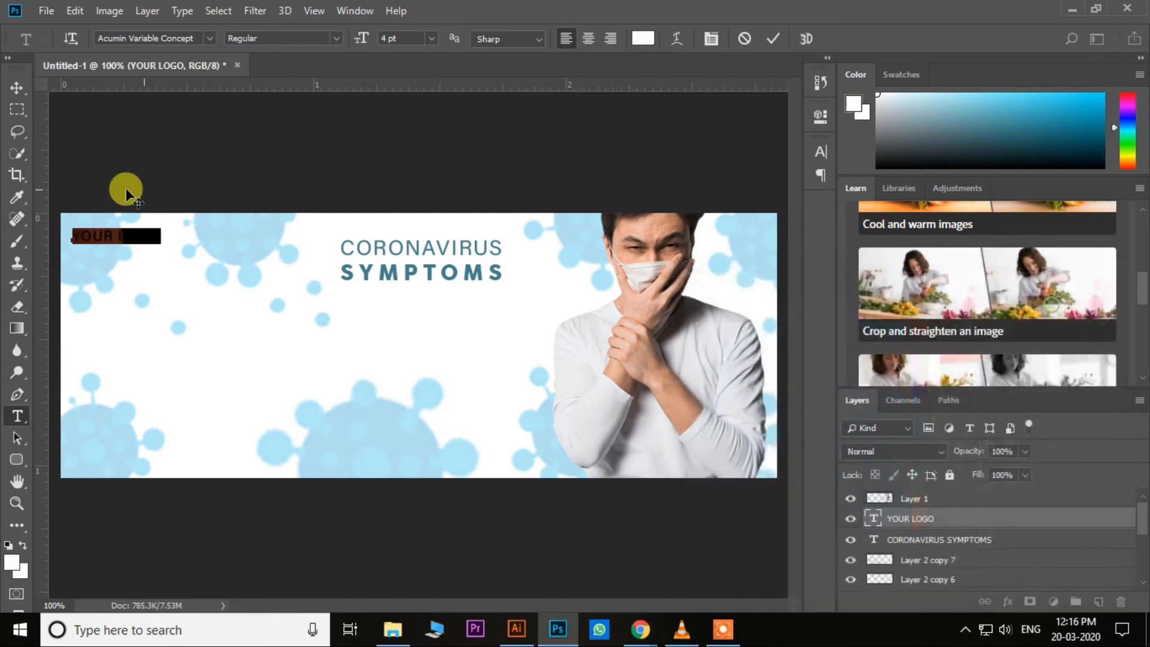
# Nudge the YOUR LOGO text four steps left and three steps up.
pyautogui.click(18, 87)
pyautogui.press('Left')
pyautogui.press('Left')
pyautogui.press('Left')
pyautogui.press('Left')
pyautogui.press('Up')
pyautogui.press('Up')
pyautogui.press('Up')
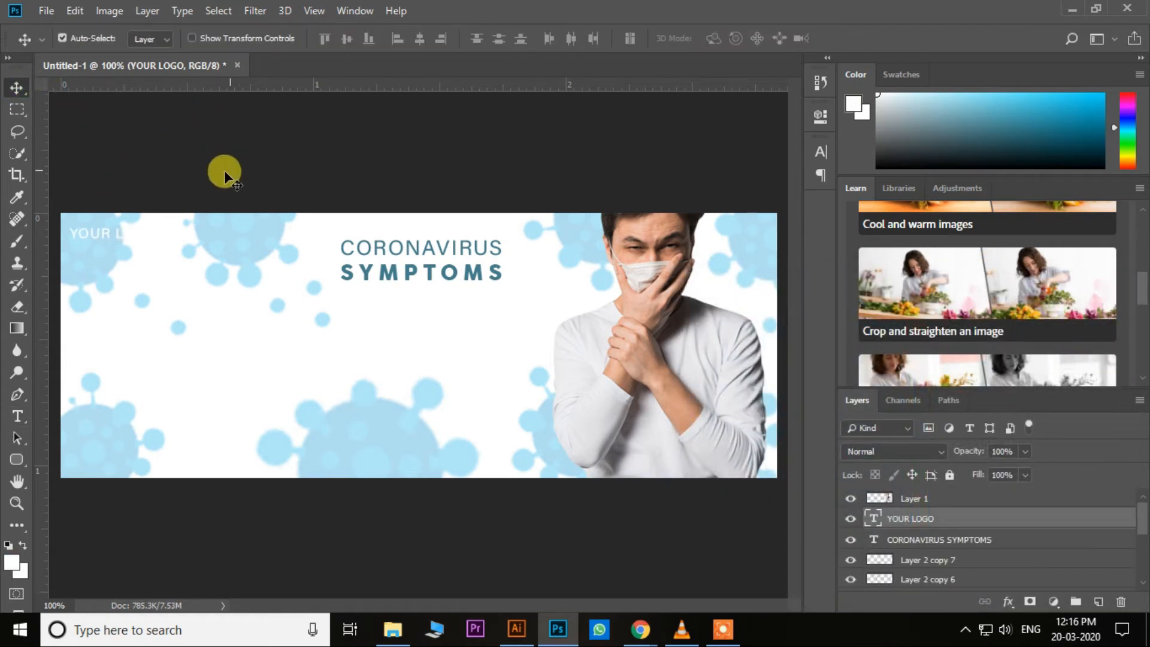
# Break the logo text into two lines, with YOUR above LOGO.
pyautogui.click(17, 418)
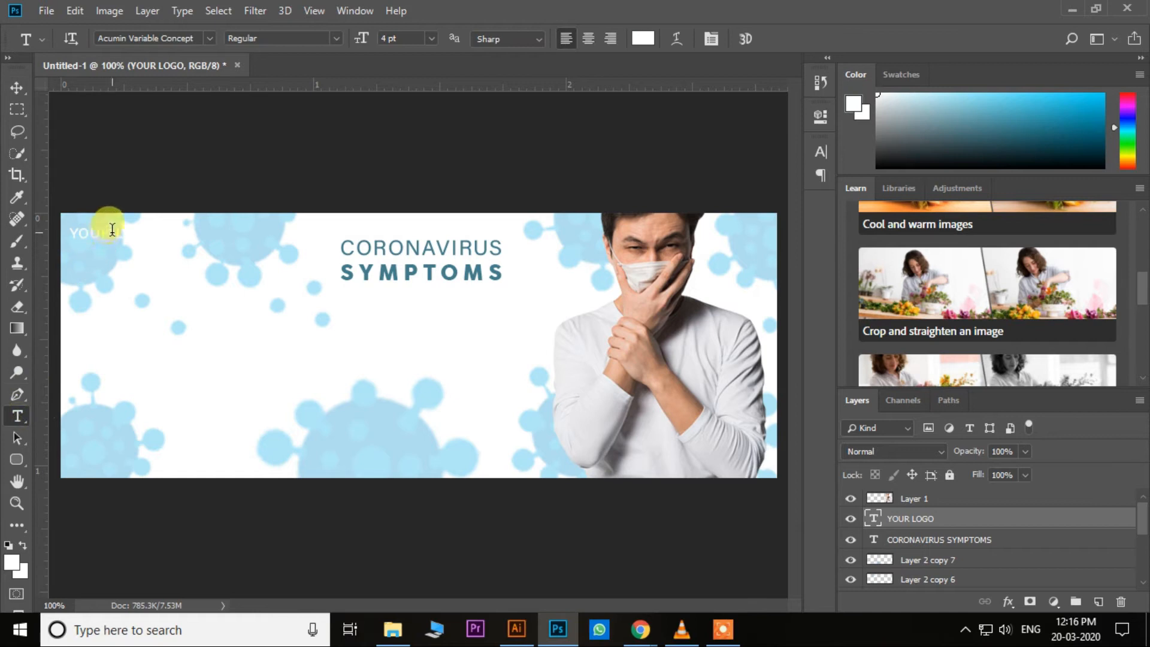
pyautogui.click(118, 229)
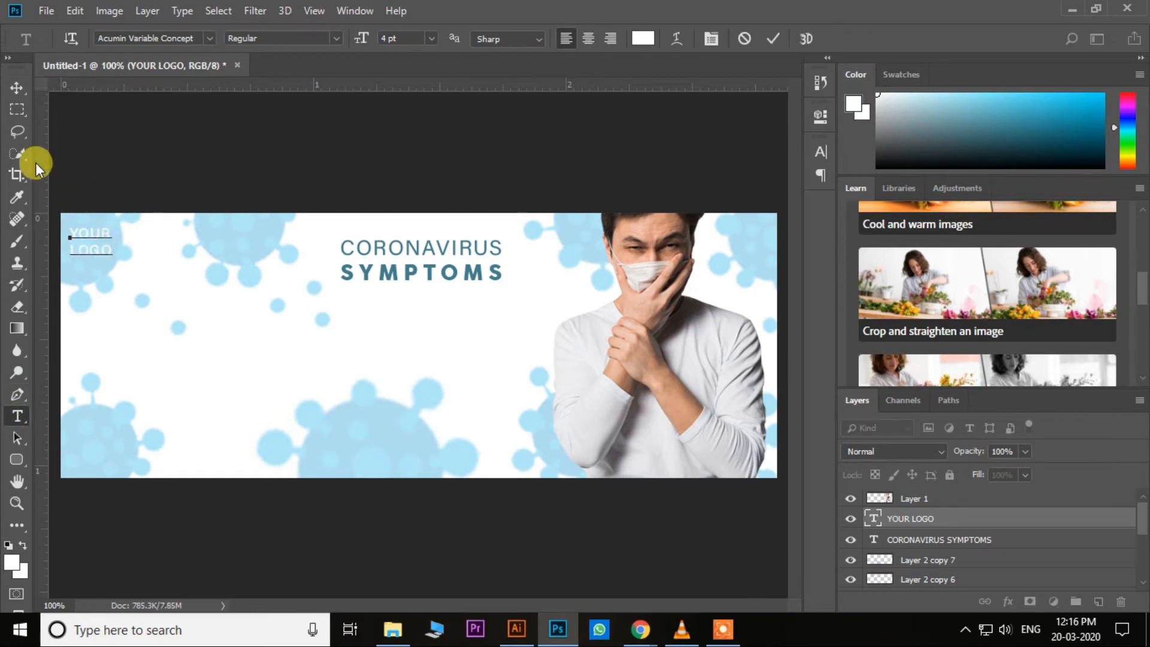
pyautogui.click(15, 88)
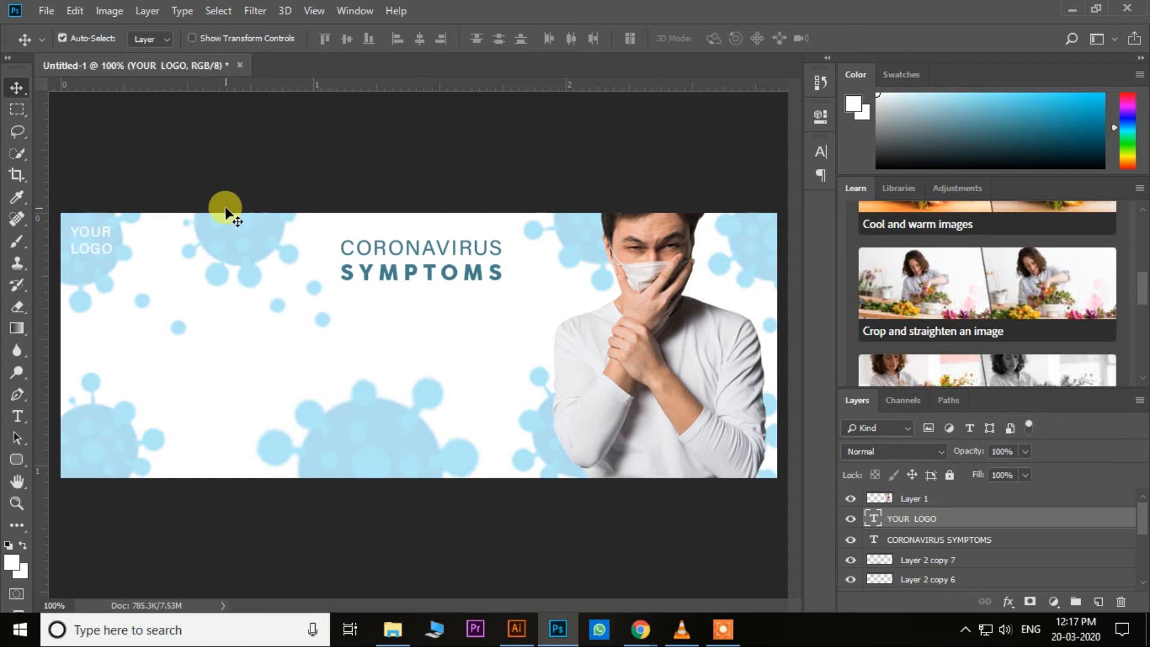
# Recolour the two-line YOUR LOGO text to the near-black blue 010410.
pyautogui.click(23, 418)
pyautogui.tripleClick(88, 235)
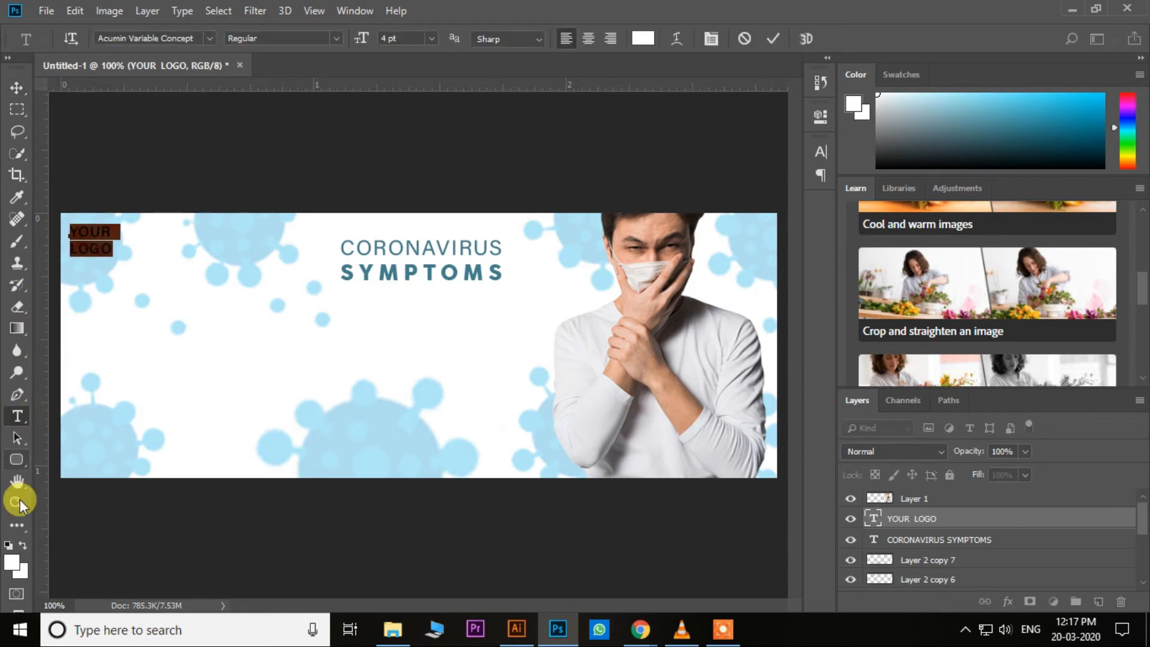
pyautogui.click(12, 563)
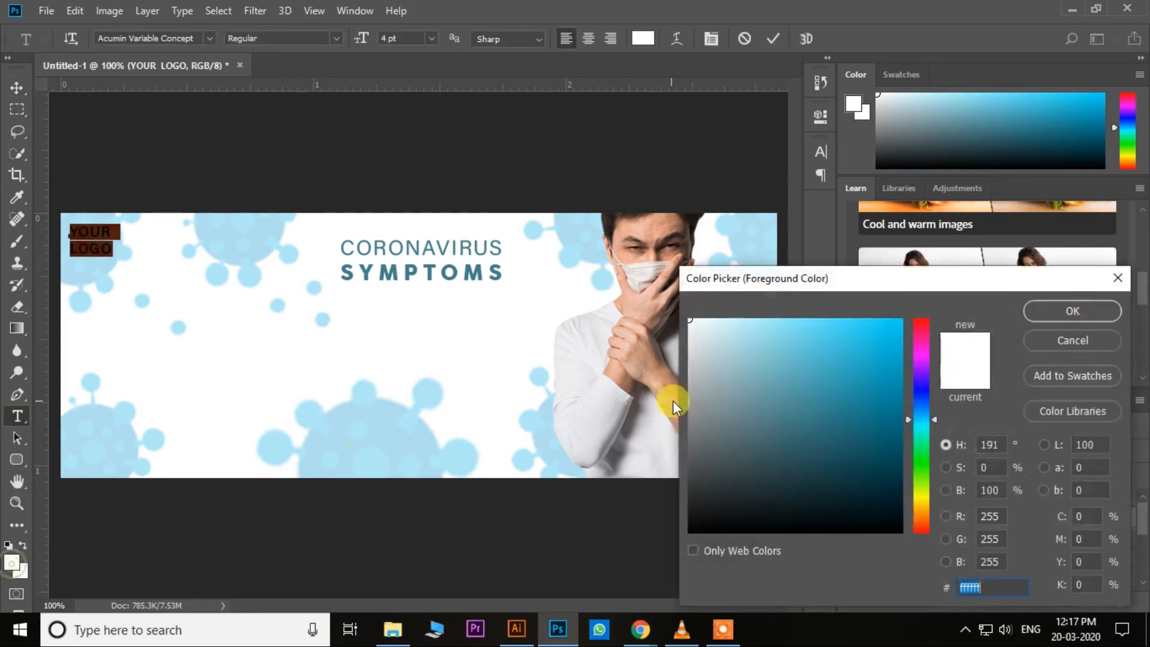
pyautogui.click(923, 403)
pyautogui.click(887, 512)
pyautogui.click(1026, 314)
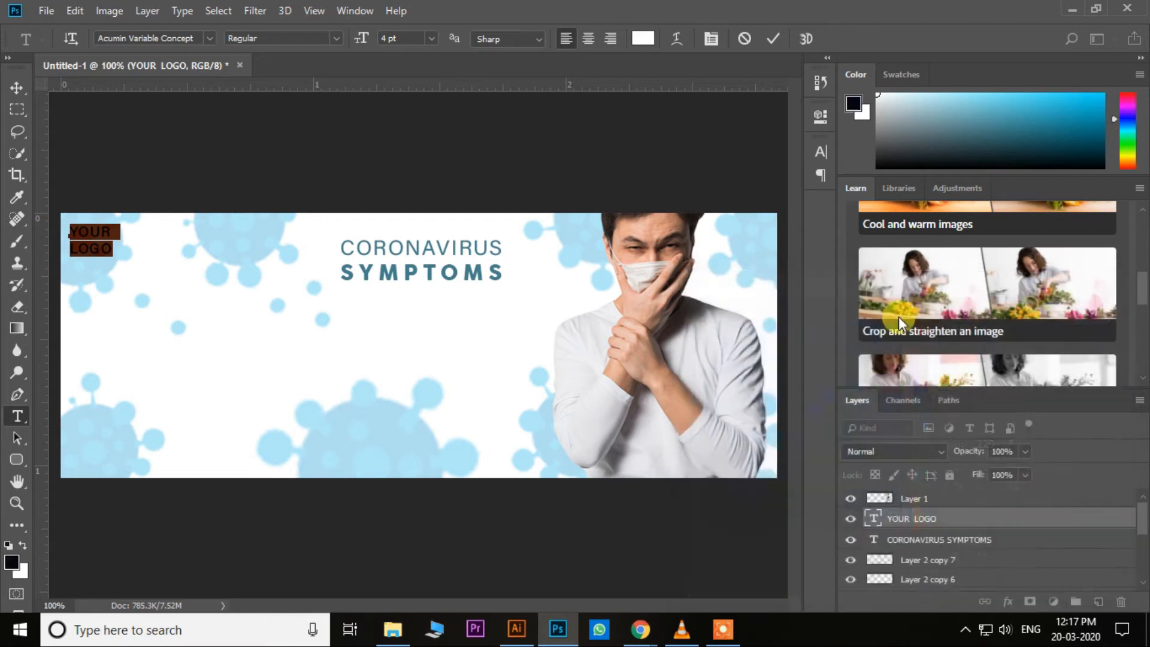
# Nudge the two-line YOUR LOGO text slightly up within the virus graphic.
pyautogui.click(17, 87)
pyautogui.press('Up')
pyautogui.press('Up')
pyautogui.press('Left')
pyautogui.press('Up')
pyautogui.press('Right')
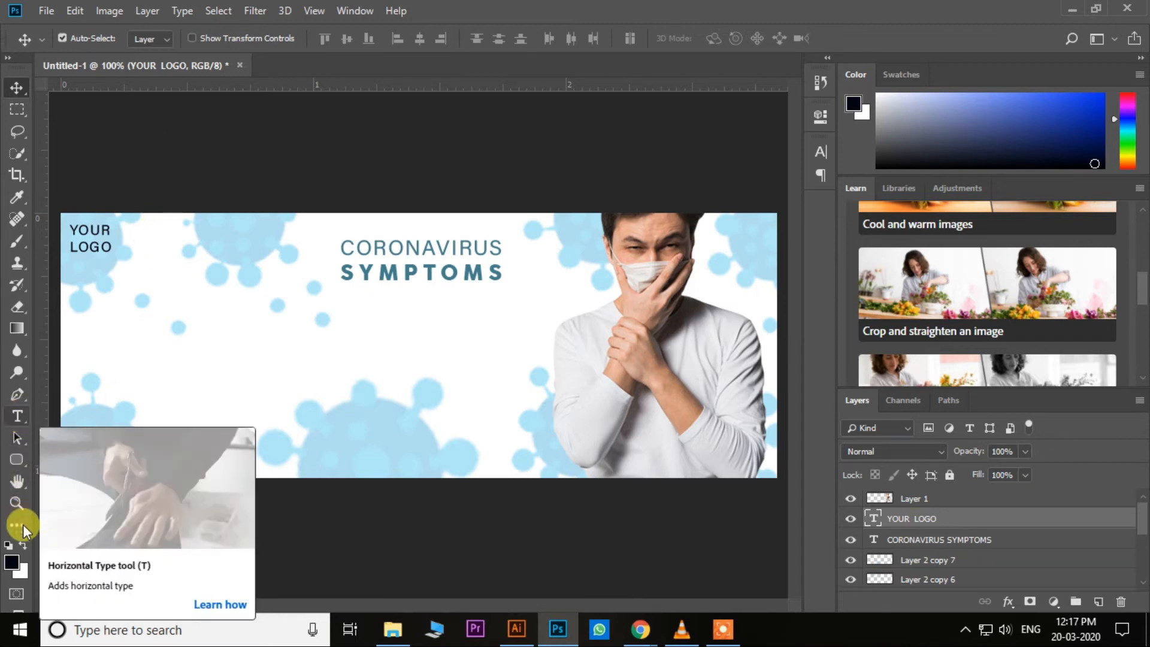
# Set the foreground colour to the title's teal 447f8d by sampling the word SYMPTOMS.
pyautogui.click(12, 560)
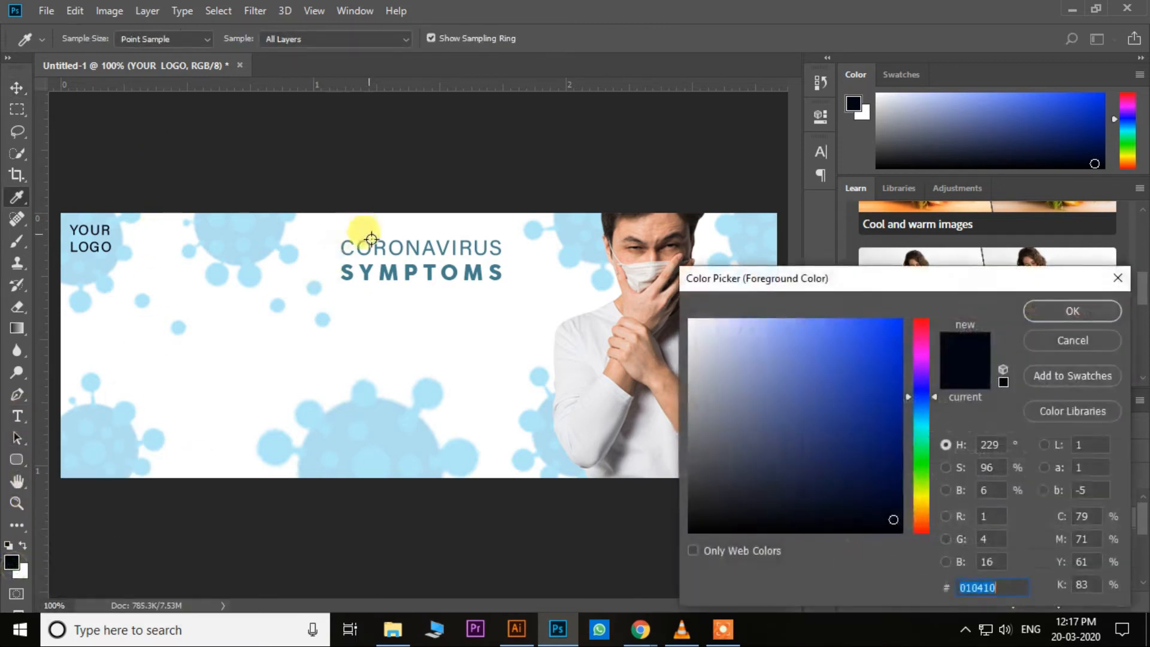
pyautogui.click(346, 271)
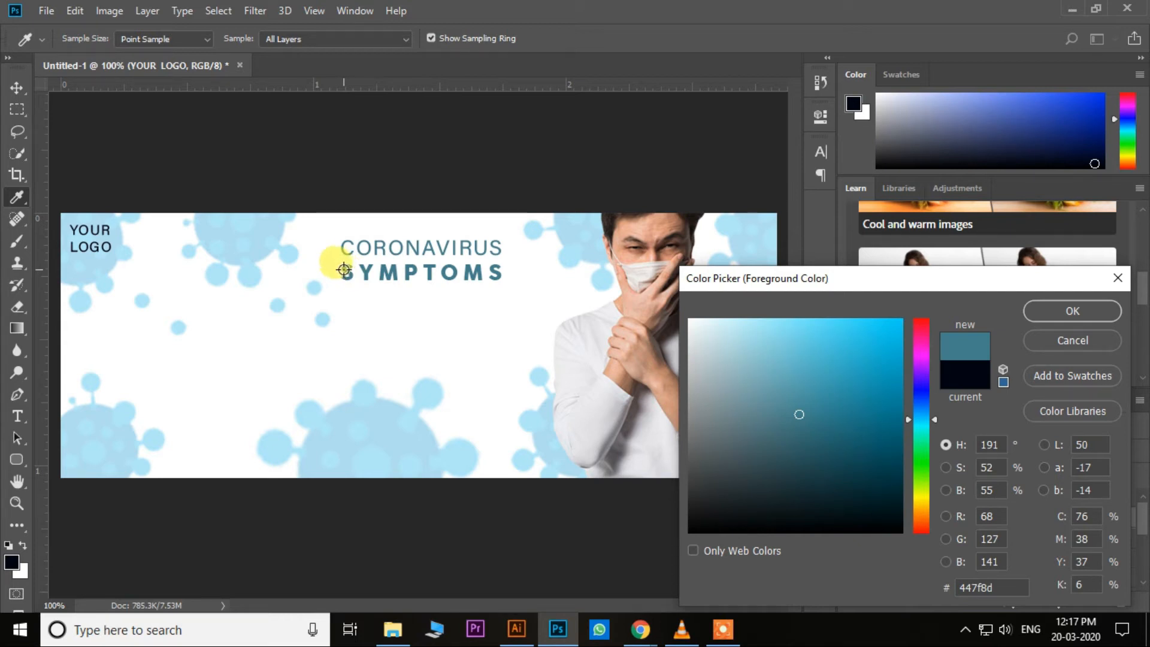
pyautogui.click(1044, 309)
pyautogui.press('v')
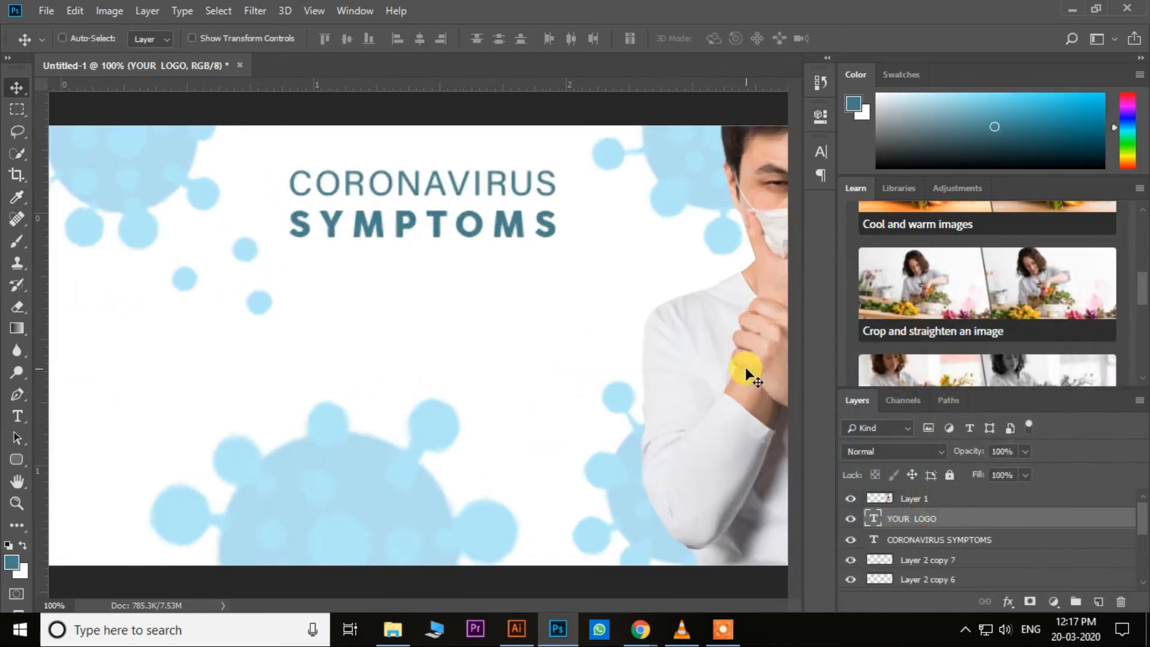
# Sample the title's teal again and darken it to set the foreground colour to 19414a.
pyautogui.hotkey('ctrl', '+')
pyautogui.click(14, 559)
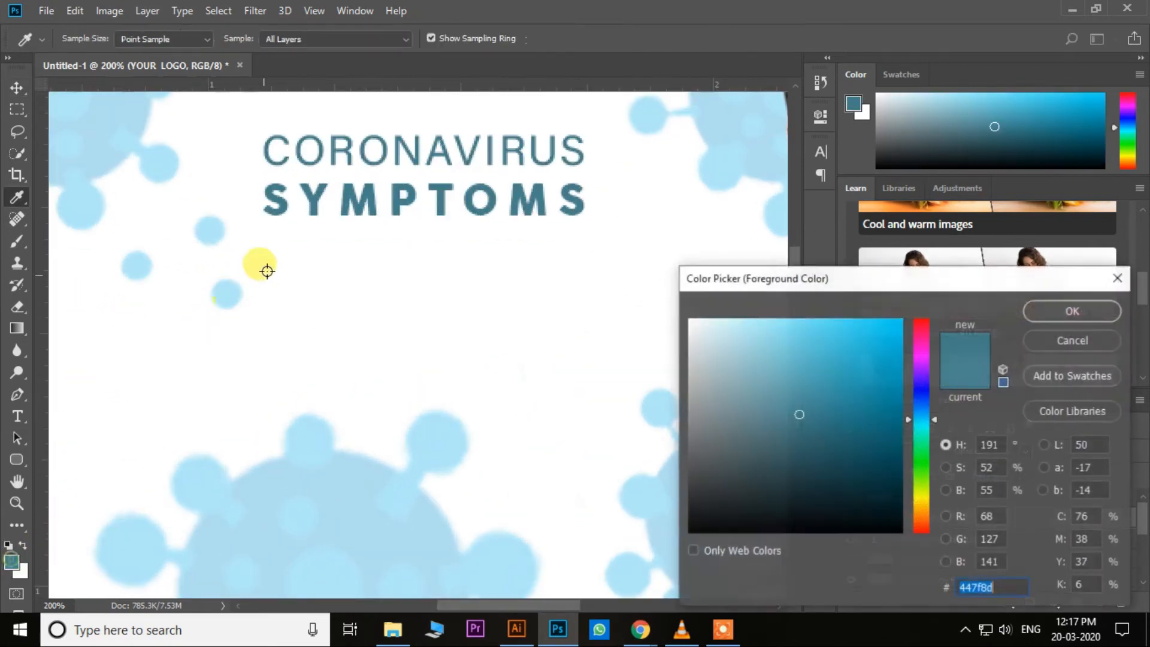
pyautogui.click(338, 194)
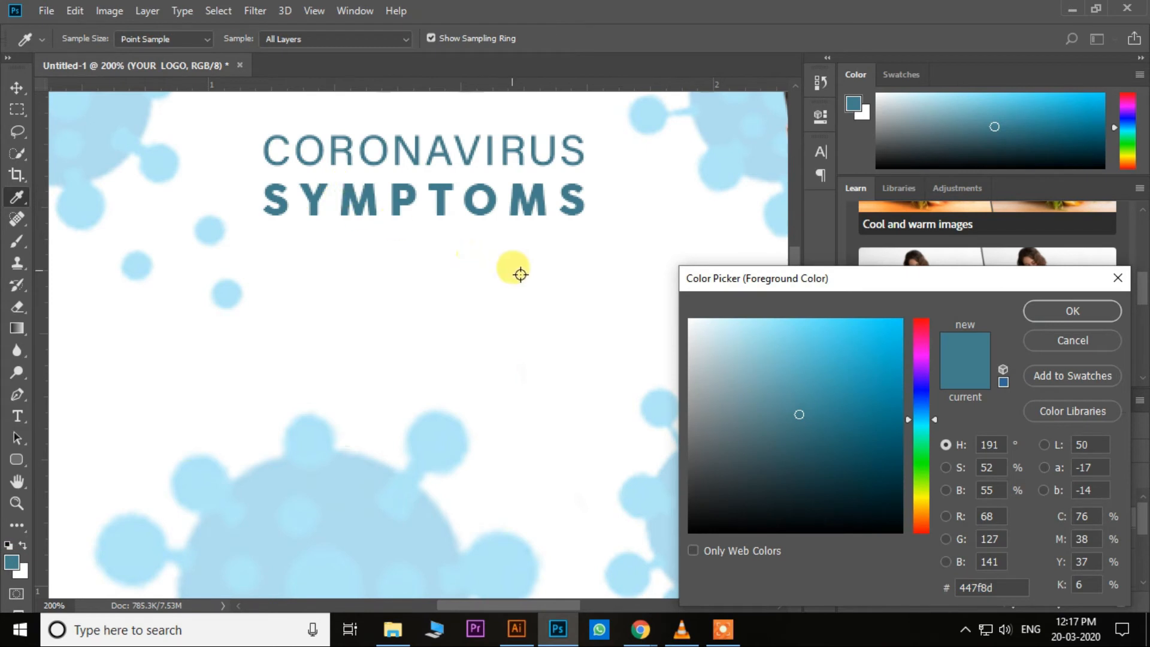
pyautogui.moveTo(804, 412)
pyautogui.mouseDown()
pyautogui.moveTo(819, 429)
pyautogui.moveTo(811, 449)
pyautogui.moveTo(822, 462)
pyautogui.mouseUp()
pyautogui.click(1062, 316)
pyautogui.press('v')
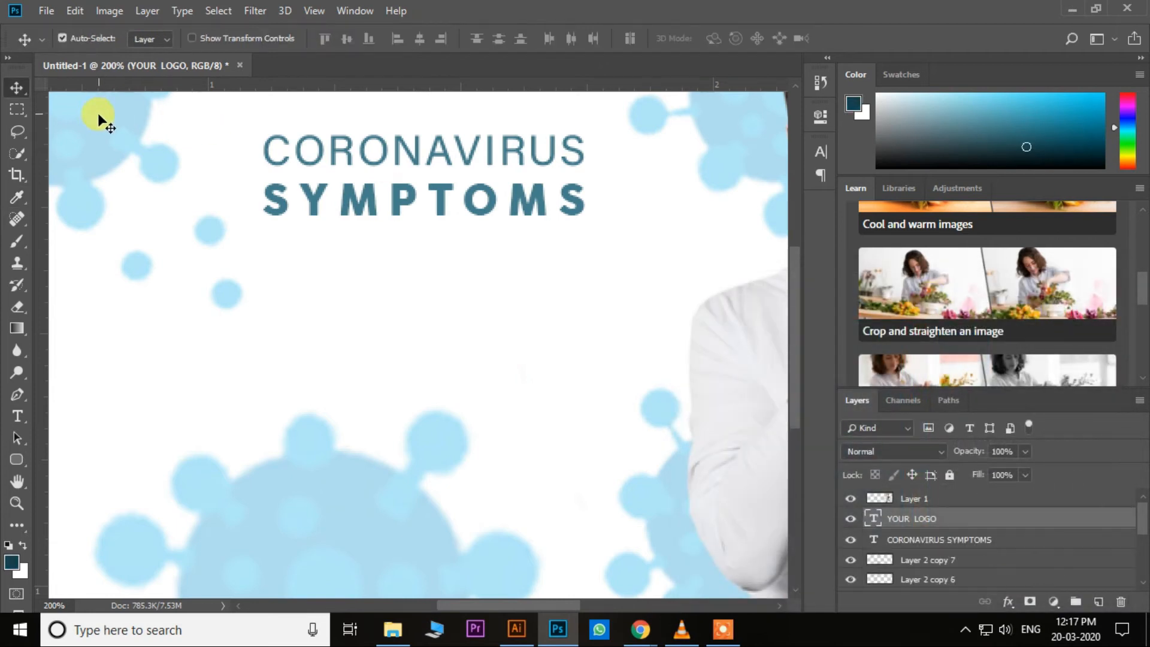
pyautogui.hotkey('ctrl', '-')
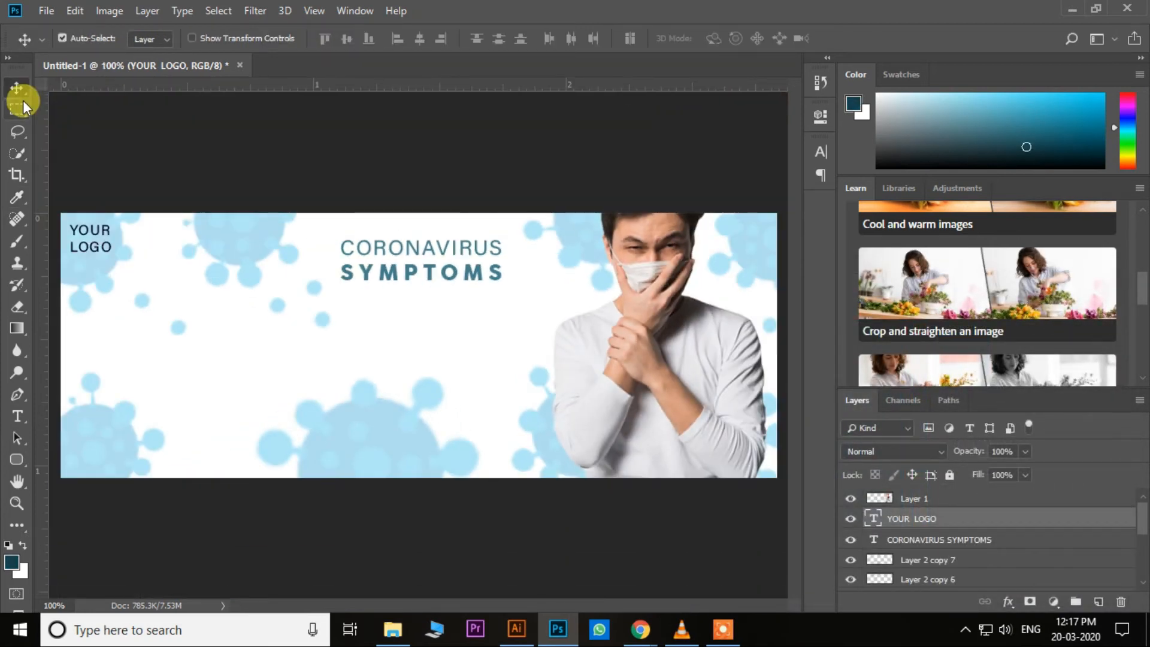
pyautogui.click(12, 563)
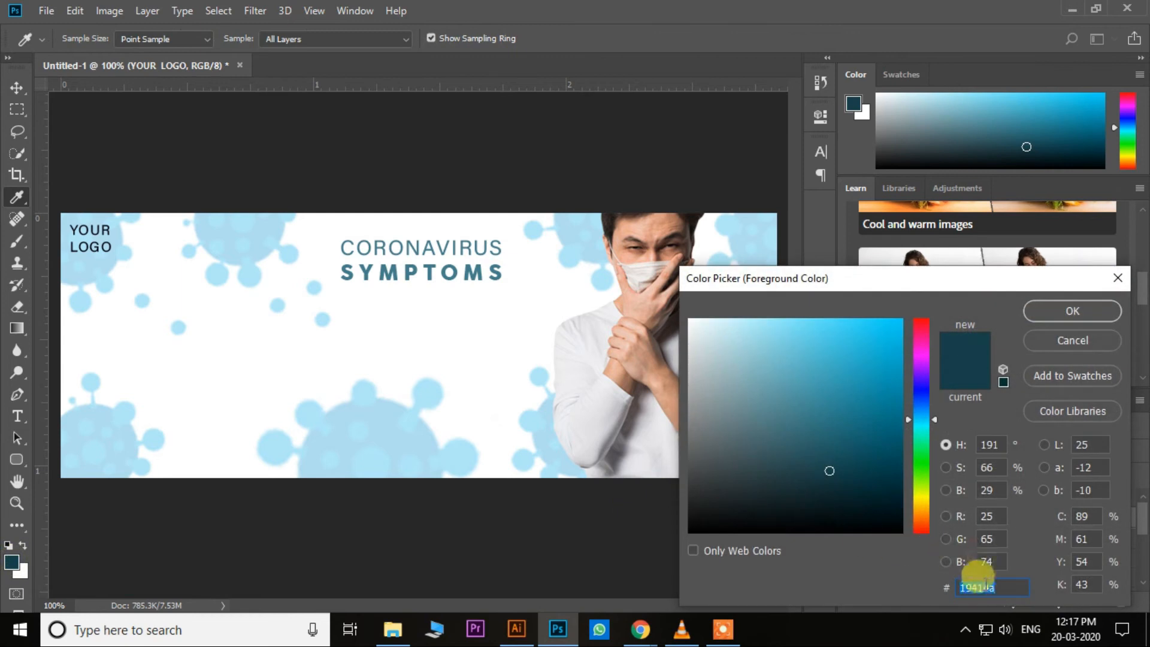
pyautogui.click(1065, 312)
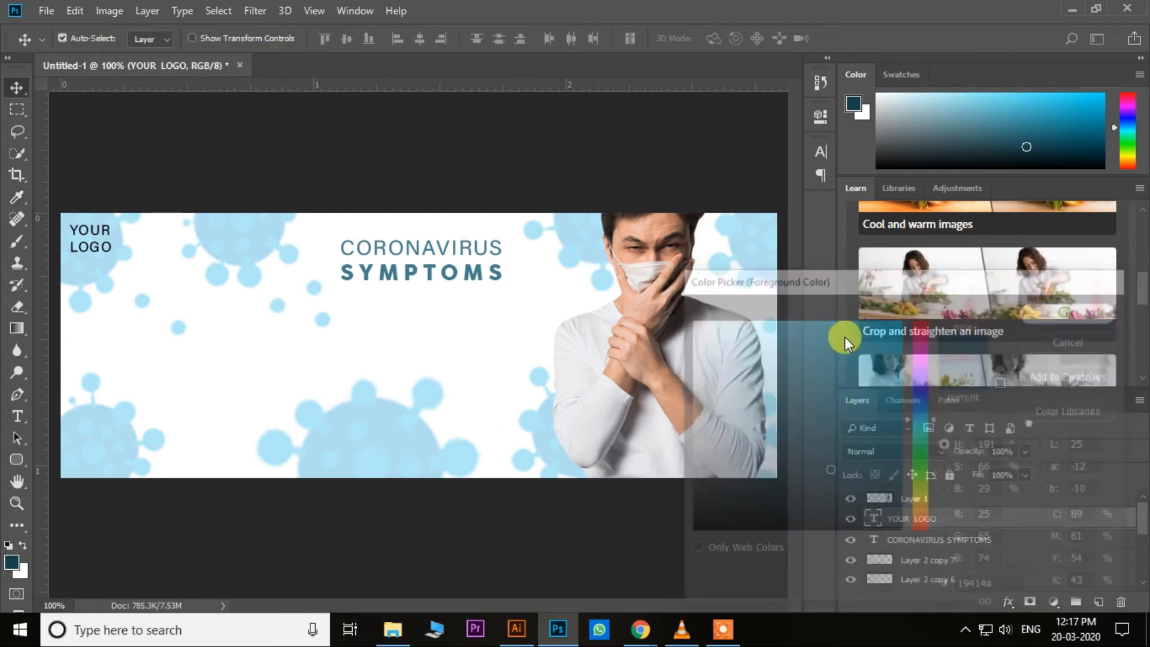
# Draw a dark teal rounded rectangle about 186 x 43 px with a 5 px radius below the title, and shift it slightly down.
pyautogui.click(17, 459)
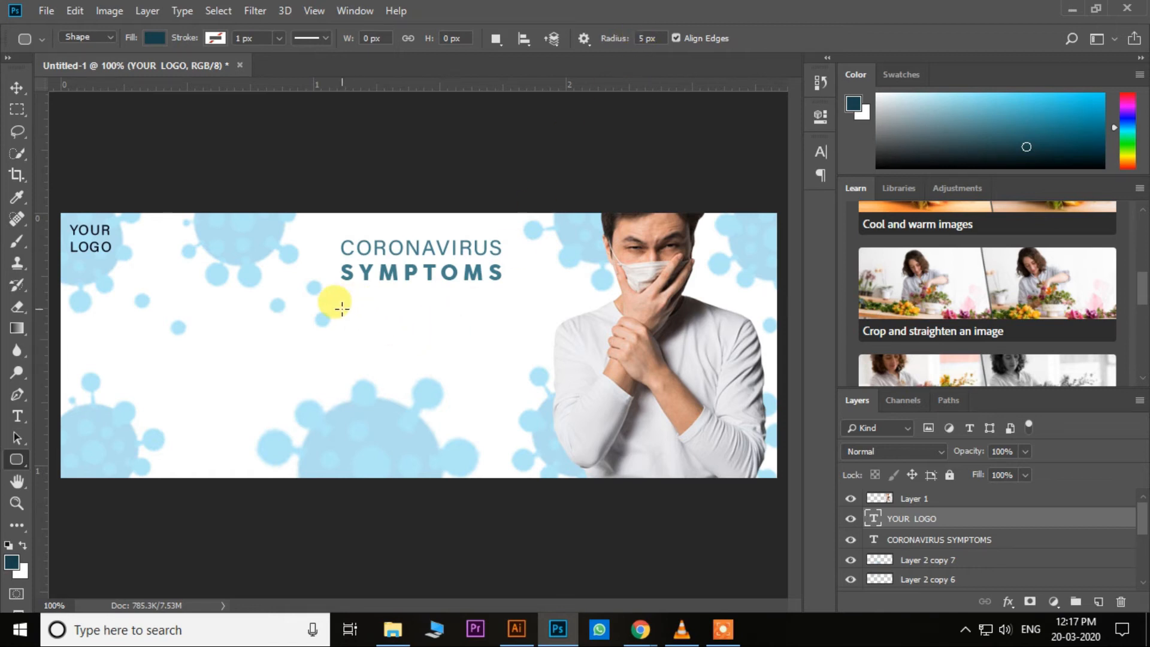
pyautogui.moveTo(342, 309); pyautogui.dragTo(499, 344)
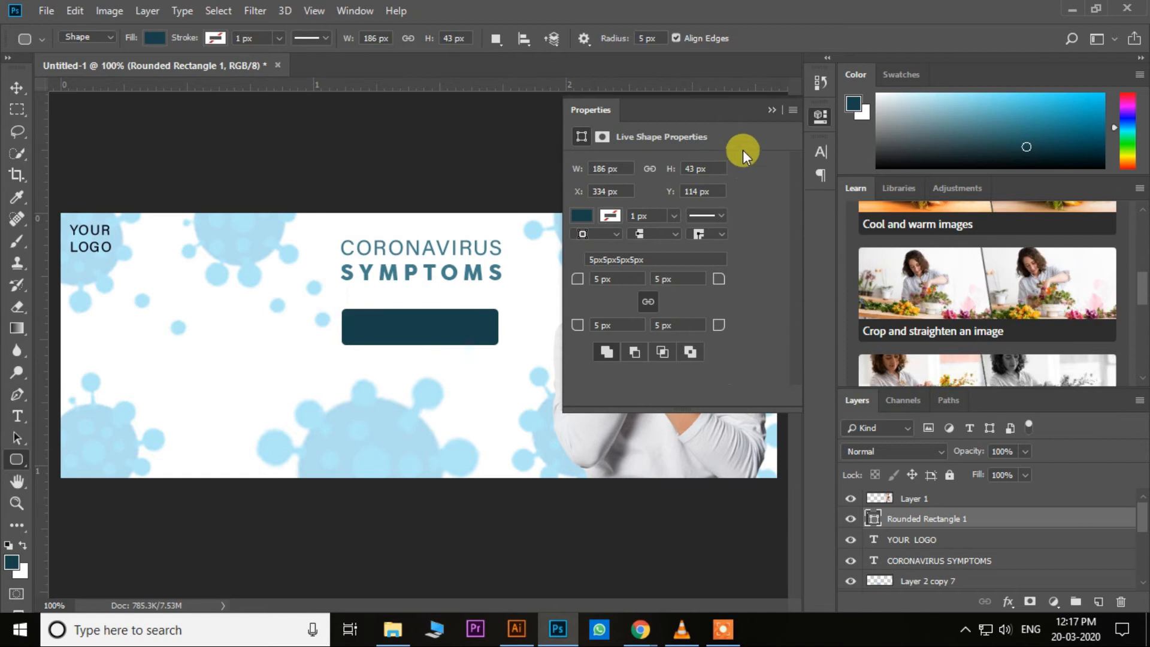
pyautogui.click(771, 110)
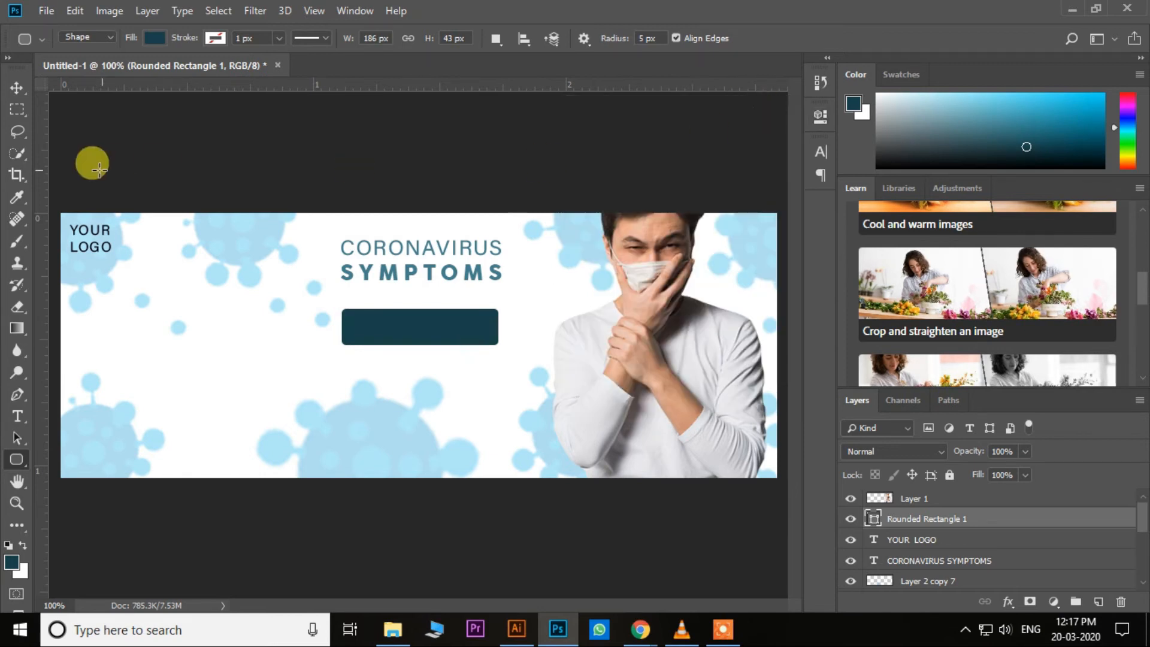
pyautogui.click(18, 88)
pyautogui.moveTo(437, 325); pyautogui.dragTo(437, 334)
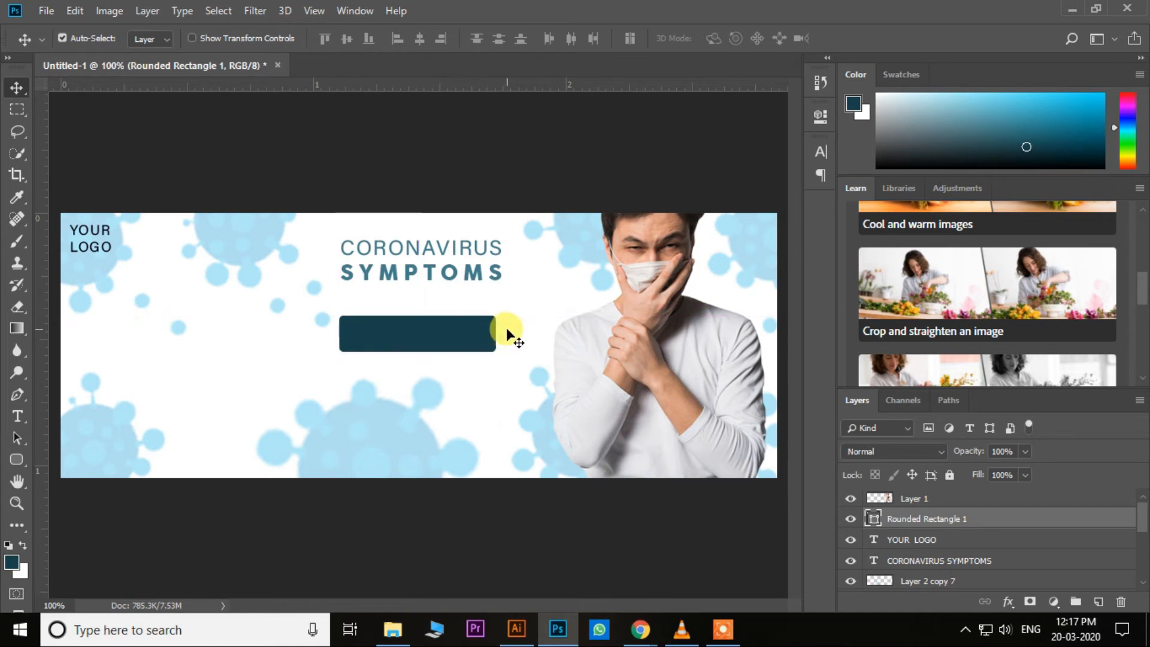
# Place vertical guides at the title's left and right edges and nudge the rounded rectangle four steps right to centre it between them.
pyautogui.moveTo(37, 408); pyautogui.dragTo(339, 411)
pyautogui.moveTo(47, 445); pyautogui.dragTo(502, 422)
pyautogui.rightClick(442, 329)
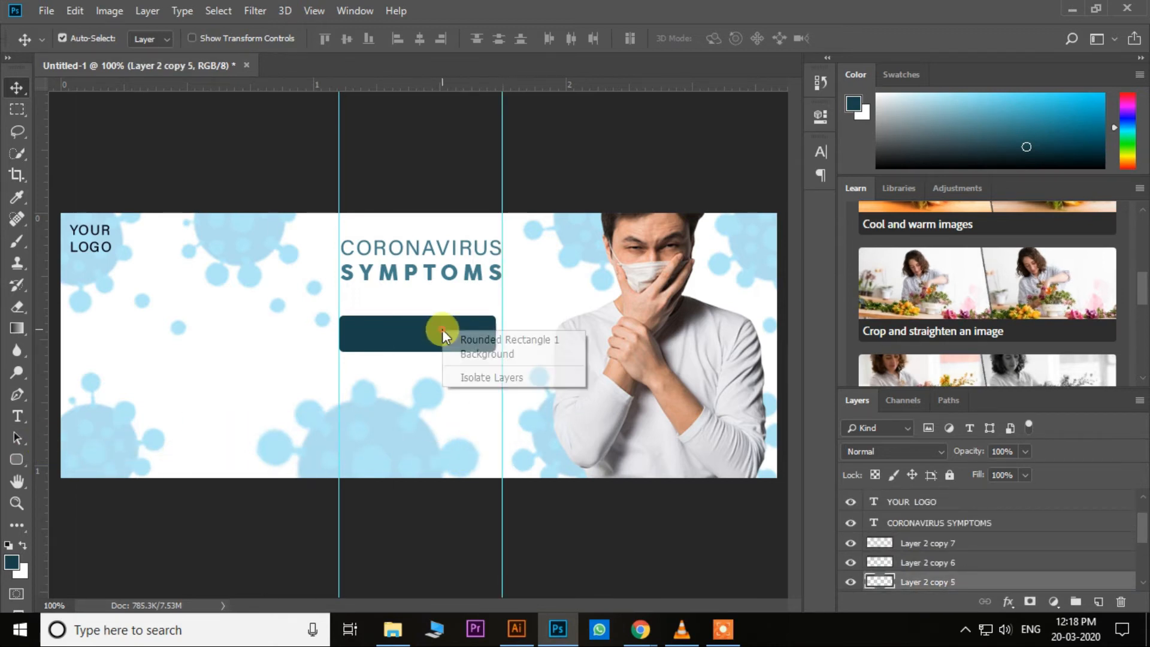
pyautogui.click(454, 336)
pyautogui.press('Right')
pyautogui.press('Right')
pyautogui.press('Right')
pyautogui.press('Right')
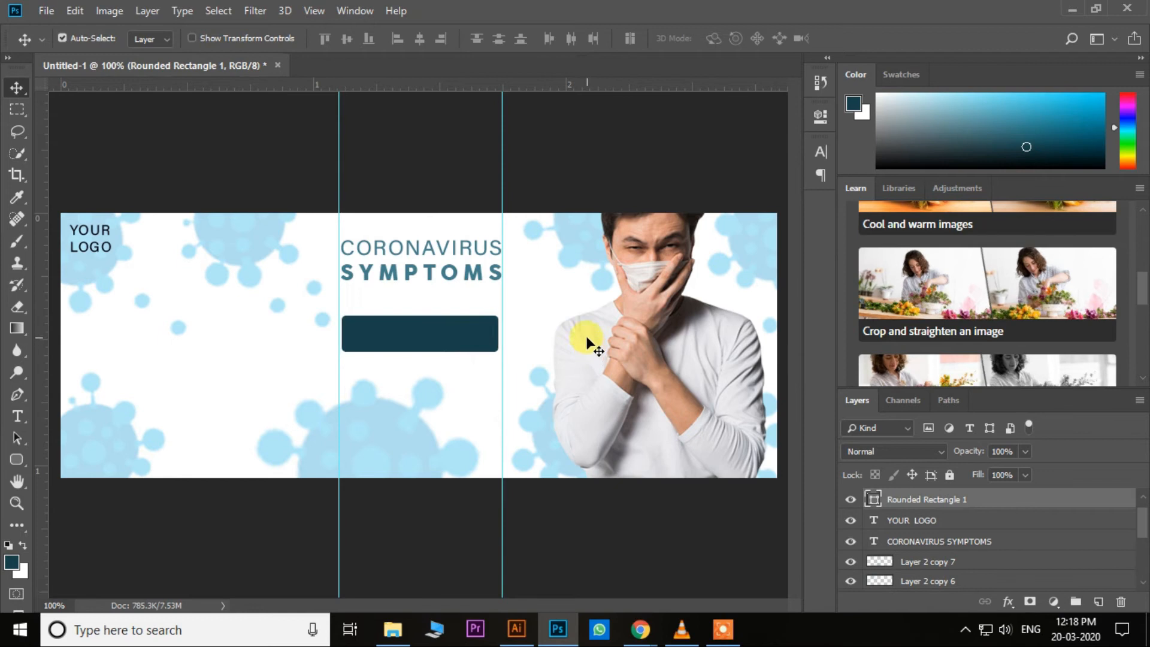
# Duplicate the dark teal rounded rectangle and move the copy straight down about 60 px to form a second button.
pyautogui.moveTo(968, 502); pyautogui.dragTo(1094, 601)
pyautogui.hotkey('shift', 'Down')
pyautogui.hotkey('shift', 'Down')
pyautogui.hotkey('shift', 'Down')
pyautogui.hotkey('shift', 'Down')
pyautogui.hotkey('shift', 'Down')
pyautogui.hotkey('shift', 'Down')
pyautogui.hotkey('shift', 'Down')
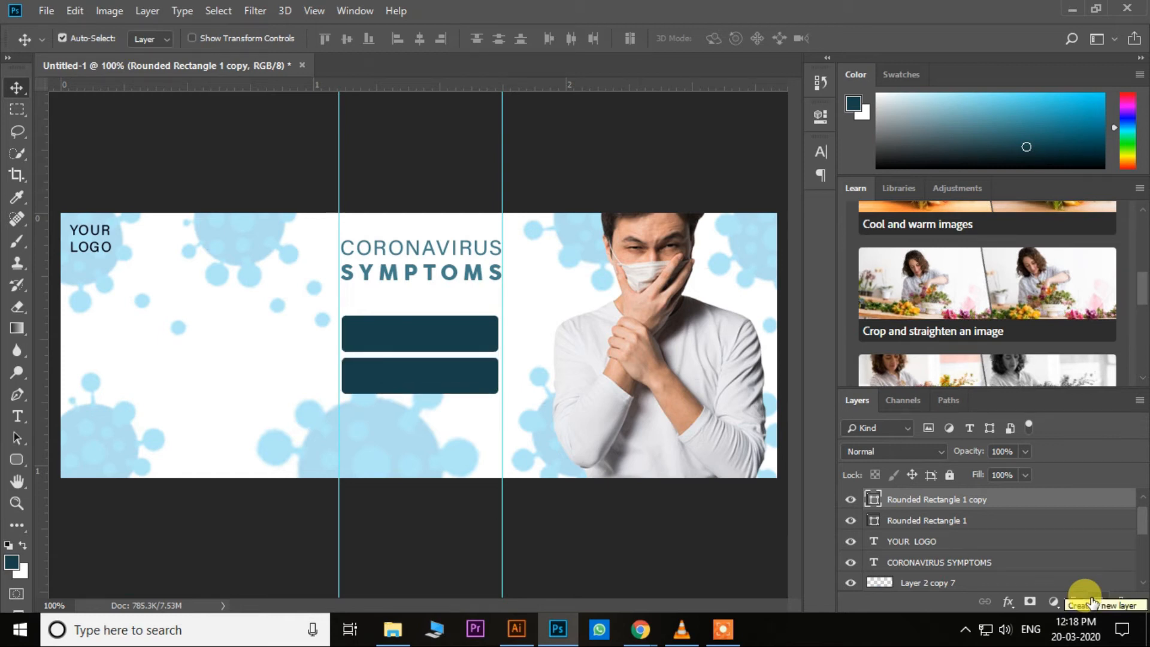
pyautogui.hotkey('shift', 'Down')
# Duplicate the second button and move the copy down about 60 px to form a third, equally spaced button.
pyautogui.moveTo(928, 498); pyautogui.dragTo(1106, 606)
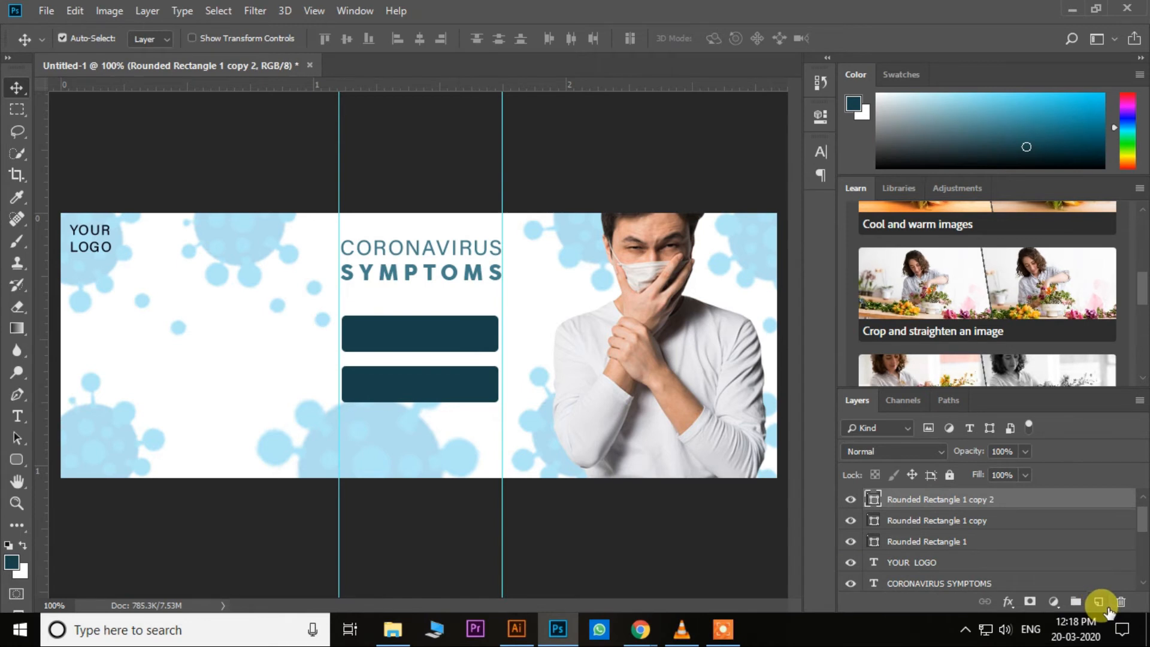
pyautogui.hotkey('shift', 'Down')
pyautogui.hotkey('shift', 'Down')
pyautogui.hotkey('shift', 'Down')
pyautogui.hotkey('shift', 'Down')
pyautogui.hotkey('shift', 'Down')
pyautogui.hotkey('shift', 'Down')
pyautogui.hotkey('shift', 'Down')
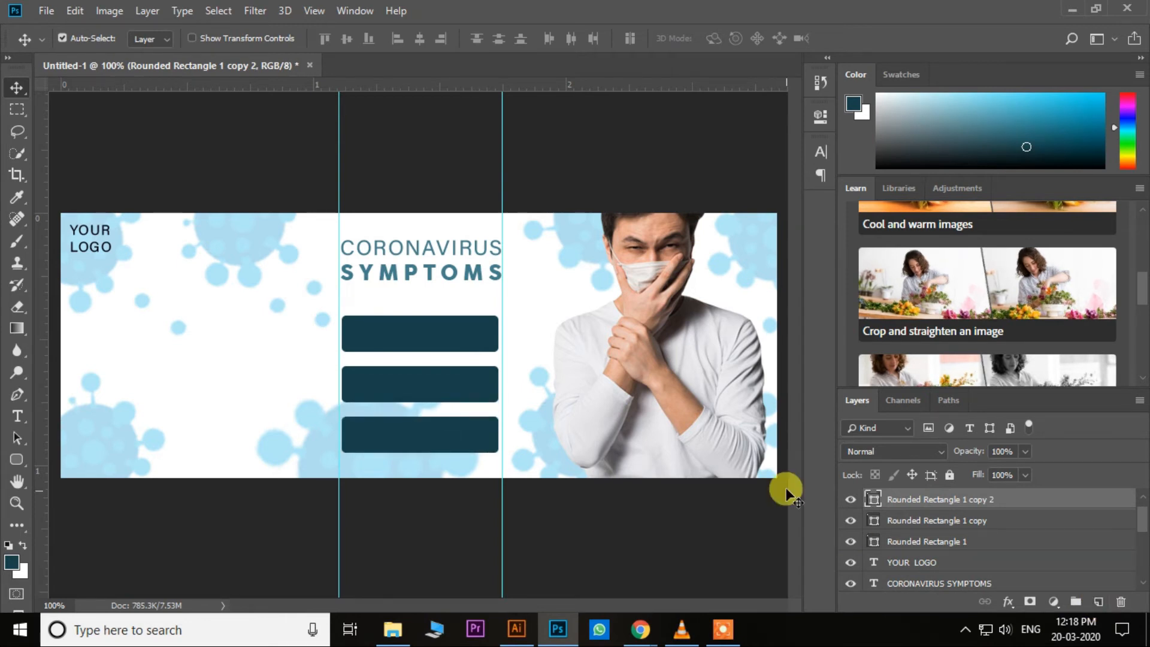
# Set the foreground colour to white (ffffff) for new text.
pyautogui.click(18, 416)
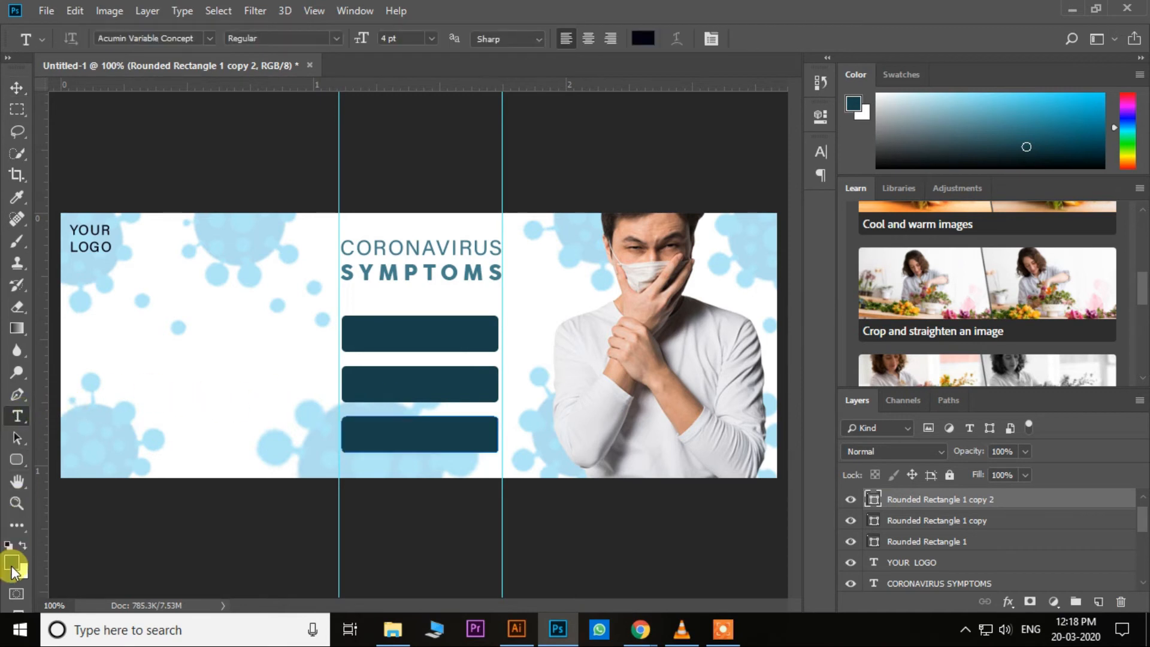
pyautogui.click(12, 565)
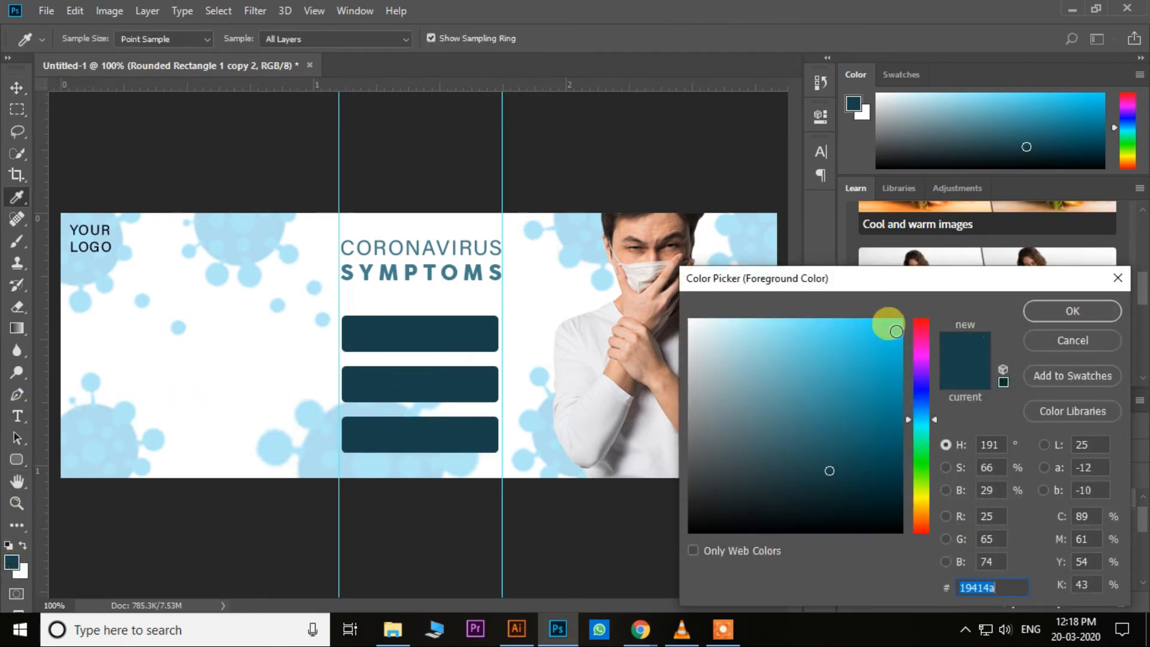
pyautogui.moveTo(886, 321); pyautogui.dragTo(333, 146)
pyautogui.click(1073, 310)
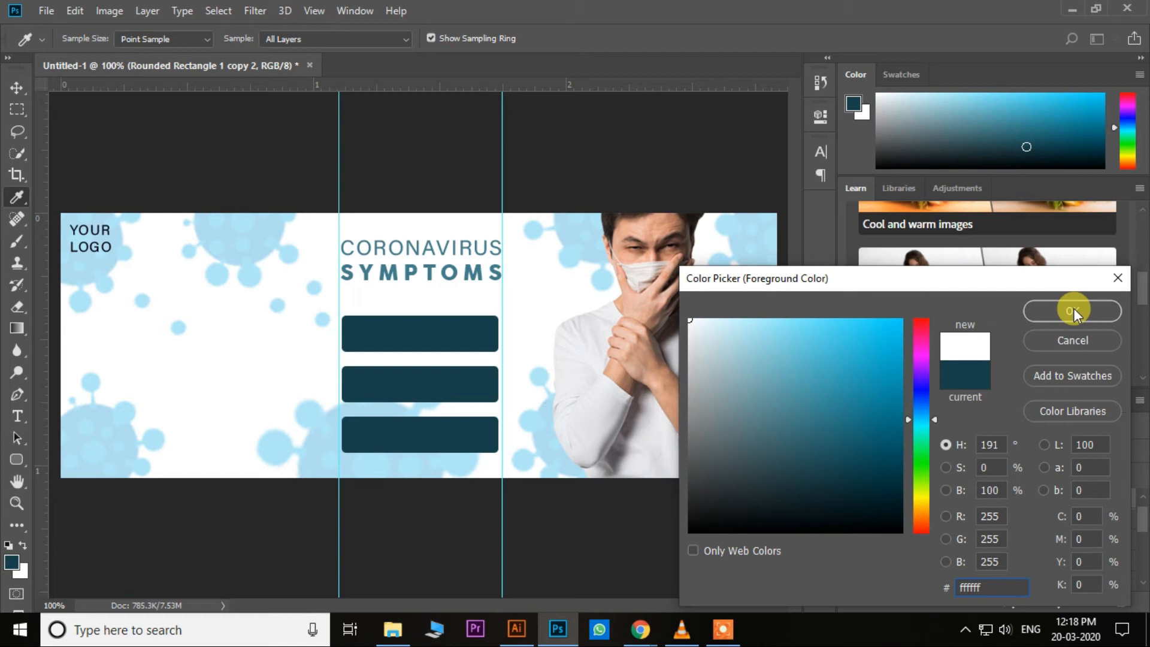
# Add the white text FEVER on the empty white area beside the buttons.
pyautogui.hotkey('alt', 'Tab')
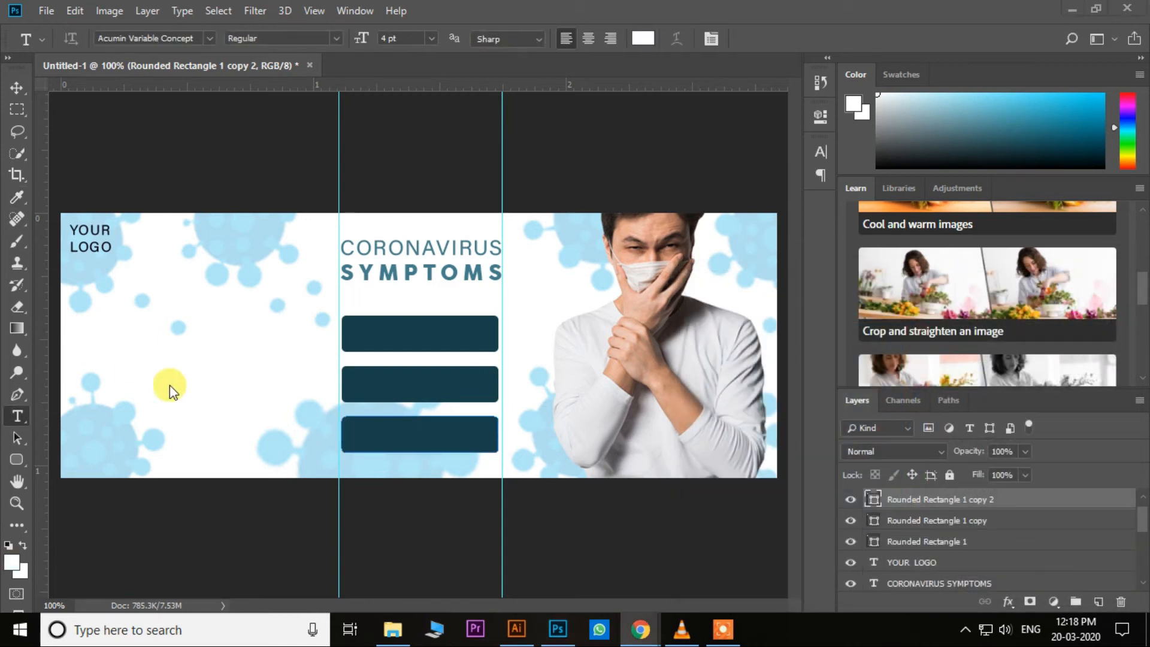
pyautogui.hotkey('alt', 'Tab')
pyautogui.click(186, 360)
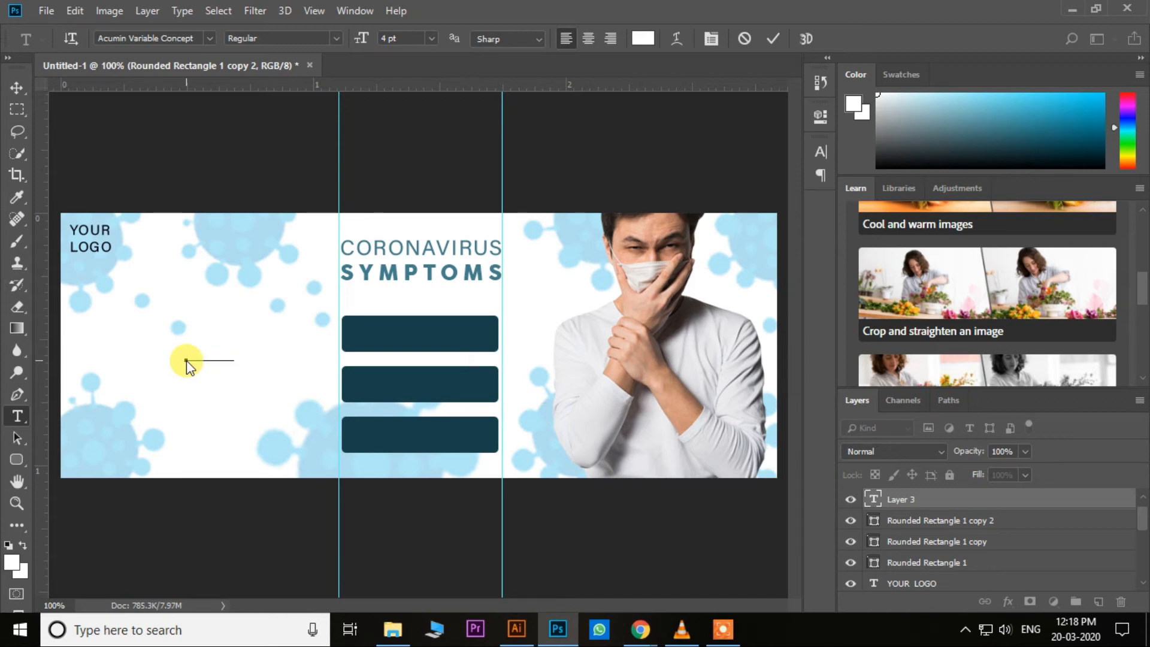
pyautogui.click(14, 88)
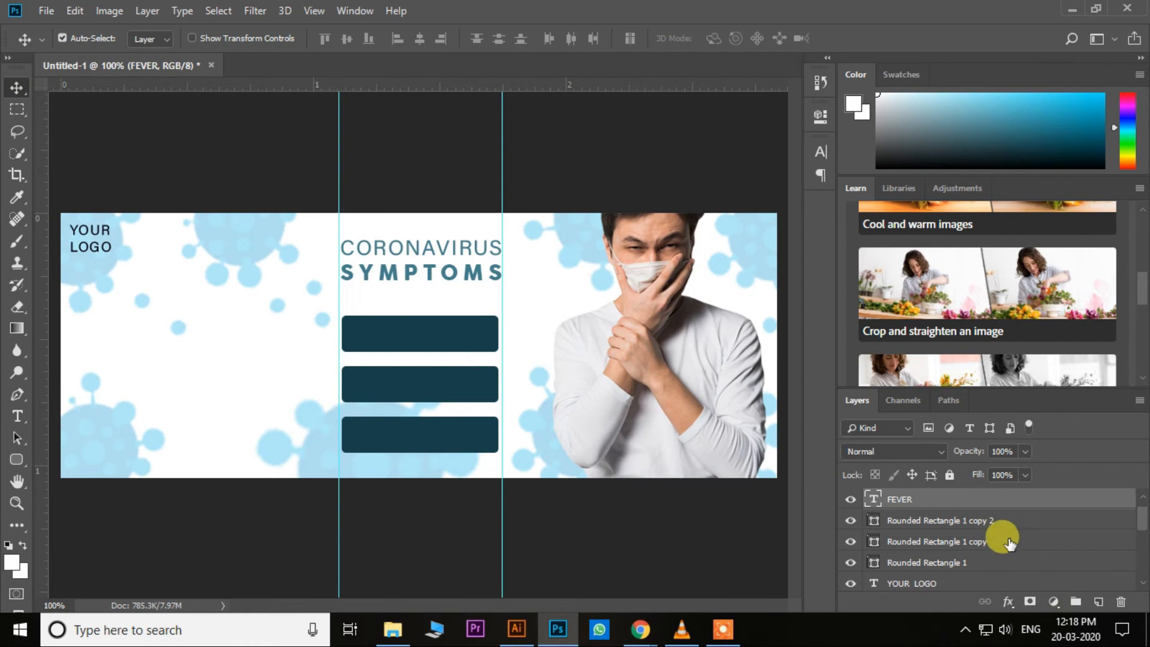
# Move the FEVER text right and up onto the first dark teal button.
pyautogui.hotkey('ctrl', 't')
pyautogui.hotkey('shift', 'Right')
pyautogui.hotkey('shift', 'Right')
pyautogui.hotkey('shift', 'Right')
pyautogui.hotkey('shift', 'Right')
pyautogui.hotkey('shift', 'Right')
pyautogui.hotkey('shift', 'Right')
pyautogui.hotkey('shift', 'Right')
pyautogui.hotkey('shift', 'Right')
pyautogui.hotkey('shift', 'Right')
pyautogui.hotkey('shift', 'Right')
pyautogui.hotkey('shift', 'Right')
pyautogui.hotkey('shift', 'Right')
pyautogui.hotkey('shift', 'Right')
pyautogui.hotkey('shift', 'Right')
pyautogui.hotkey('shift', 'Right')
pyautogui.hotkey('shift', 'Right')
pyautogui.hotkey('shift', 'Right')
pyautogui.hotkey('shift', 'Right')
pyautogui.hotkey('shift', 'Right')
pyautogui.hotkey('shift', 'Right')
pyautogui.hotkey('shift', 'Up')
pyautogui.hotkey('shift', 'Up')
pyautogui.hotkey('shift', 'Right')
pyautogui.hotkey('shift', 'Right')
pyautogui.hotkey('shift', 'Right')
pyautogui.hotkey('shift', 'Up')
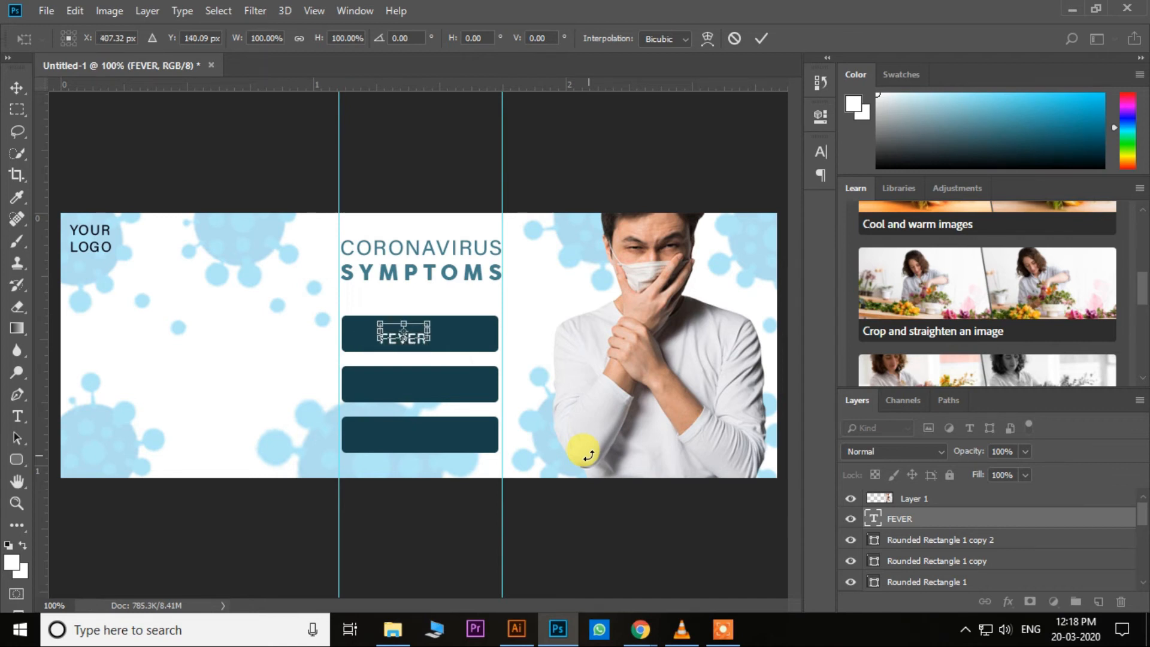
pyautogui.press('Return')
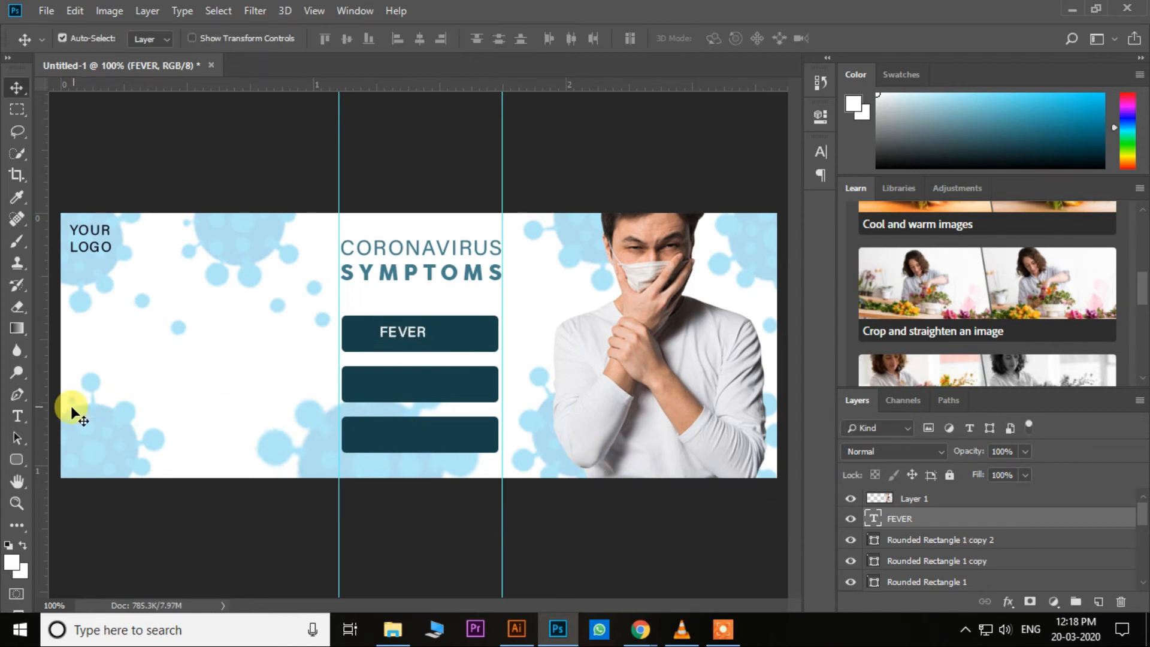
# Set the FEVER text's font size to 6 pt.
pyautogui.click(17, 416)
pyautogui.doubleClick(389, 331)
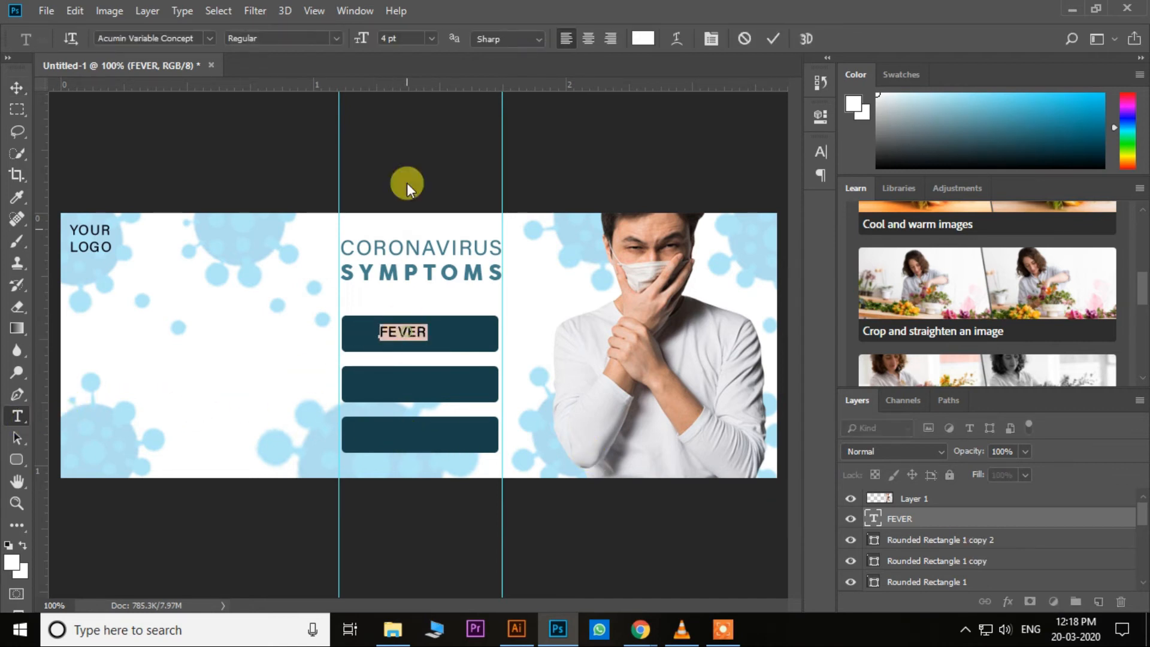
pyautogui.click(426, 38)
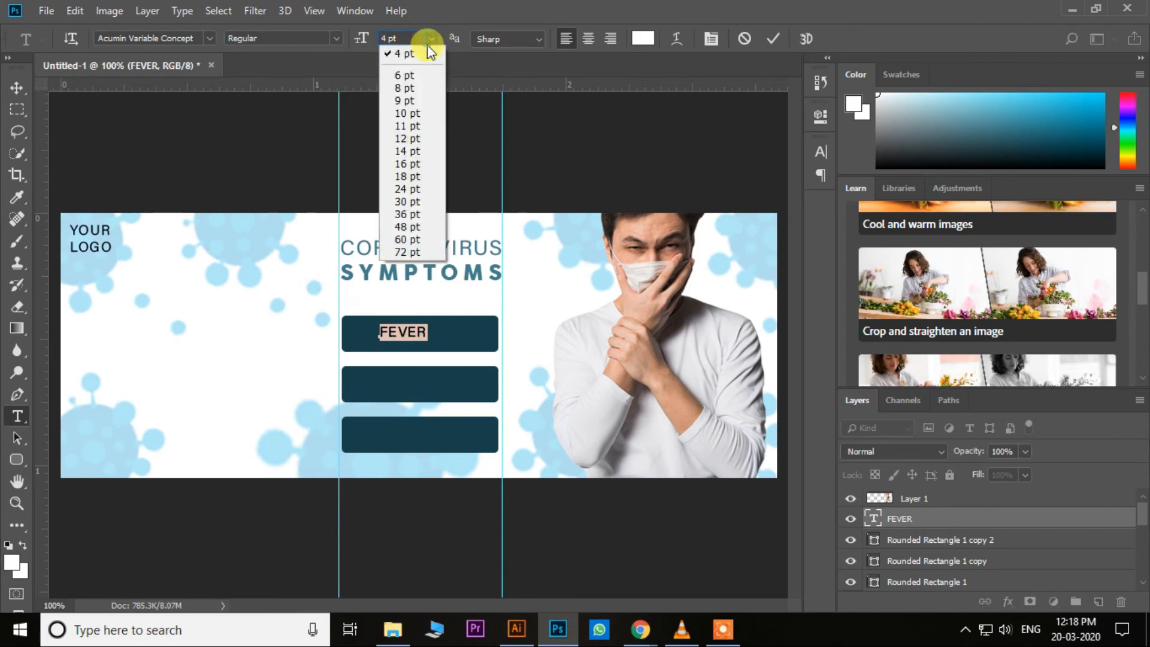
pyautogui.click(417, 78)
pyautogui.click(23, 89)
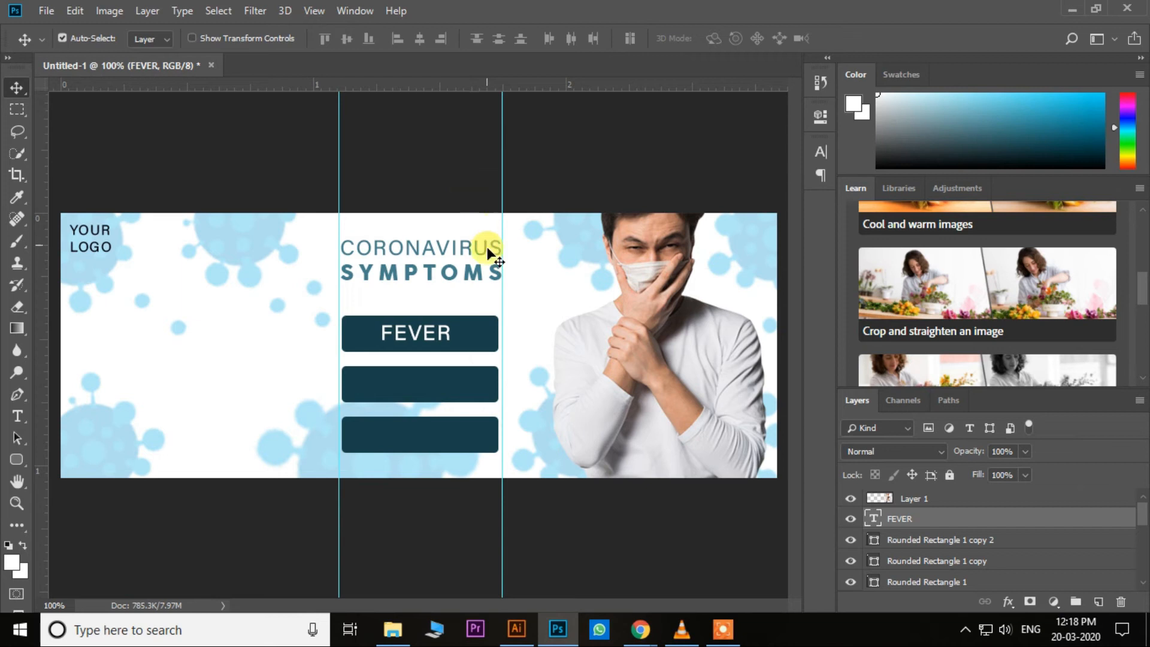
# Place a vertical and a horizontal guide through the centre of the first button.
pyautogui.click(470, 323)
pyautogui.press('ctrl')
pyautogui.hotkey('ctrl', 't')
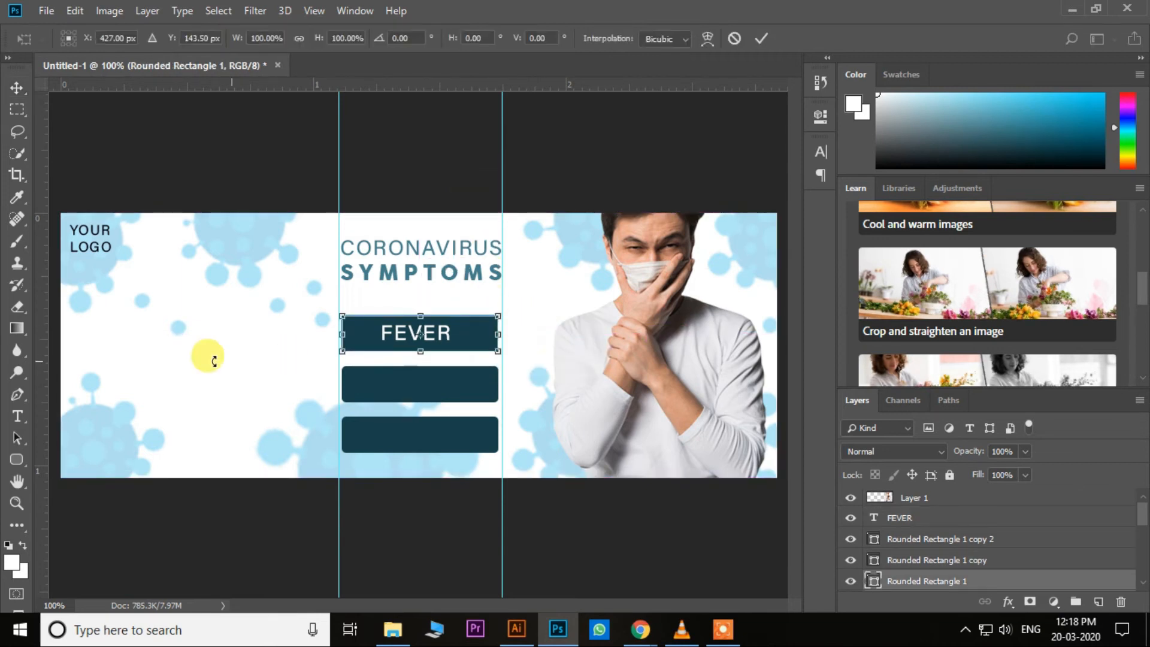
pyautogui.moveTo(39, 331); pyautogui.dragTo(424, 392)
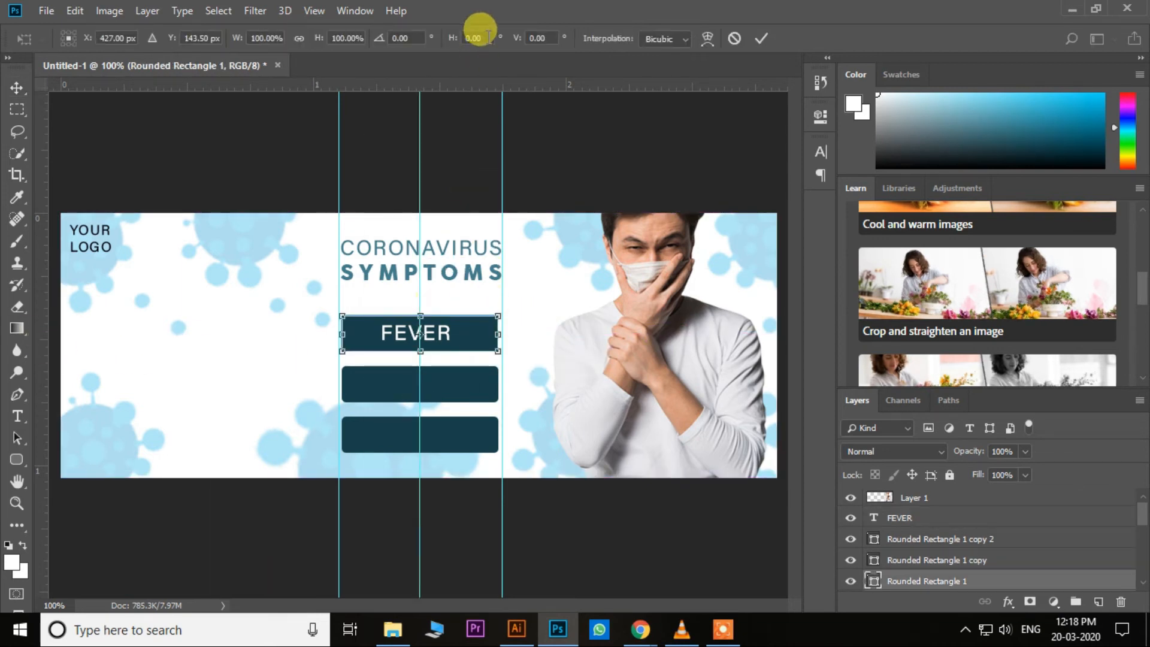
pyautogui.moveTo(492, 89); pyautogui.dragTo(468, 334)
pyautogui.press('Return')
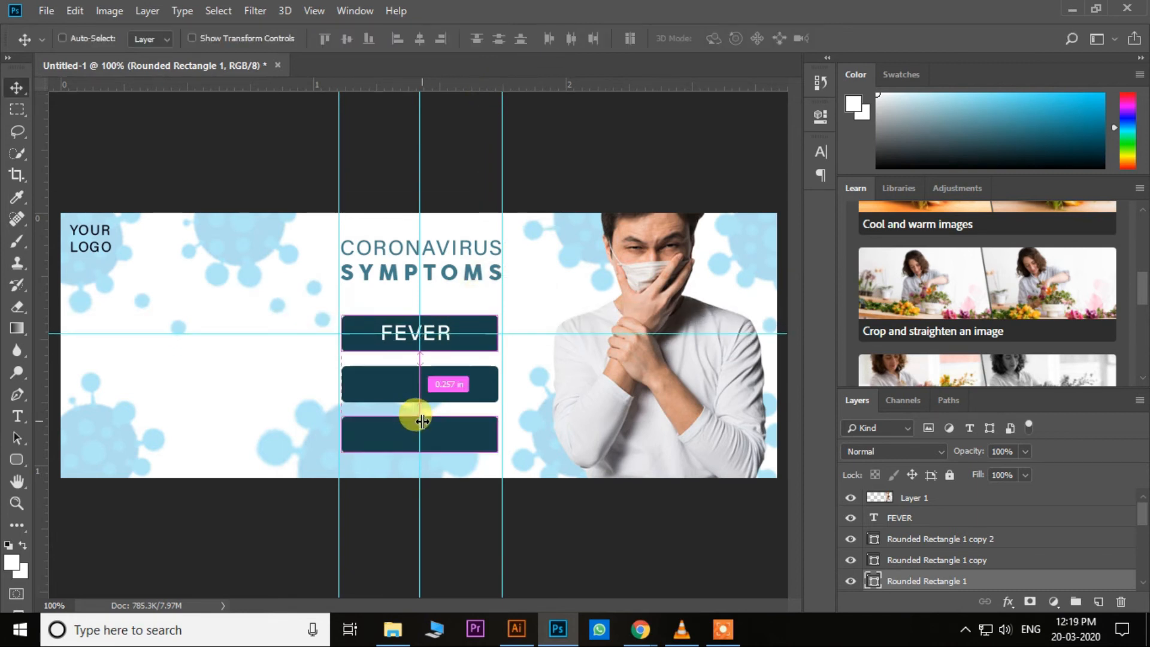
# Remove the vertical centre guide and place it again through the first button's centre.
pyautogui.hotkey('ctrl', 't')
pyautogui.press('Return')
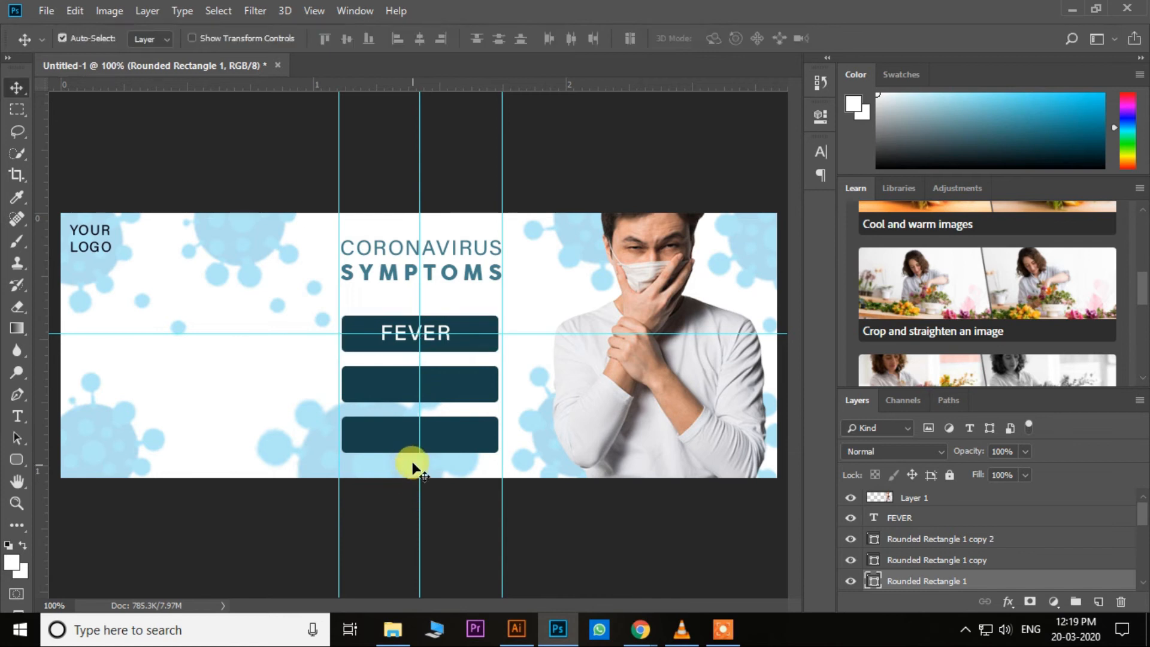
pyautogui.moveTo(422, 508); pyautogui.dragTo(44, 386)
pyautogui.hotkey('ctrl', 't')
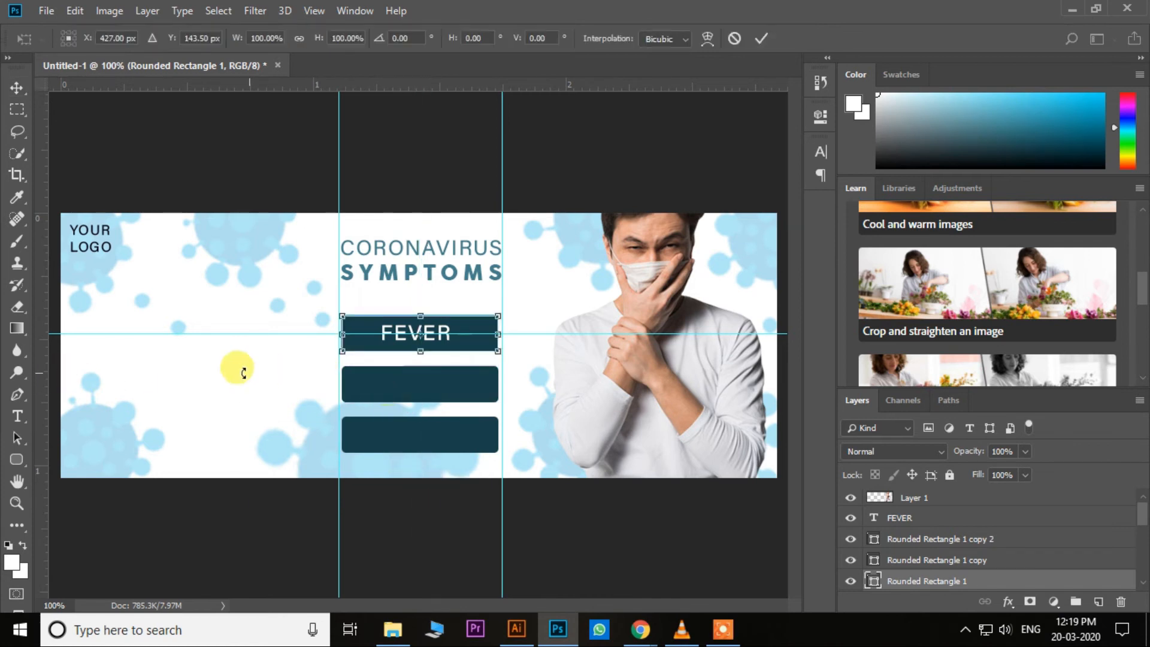
pyautogui.moveTo(45, 346); pyautogui.dragTo(421, 411)
pyautogui.press('Return')
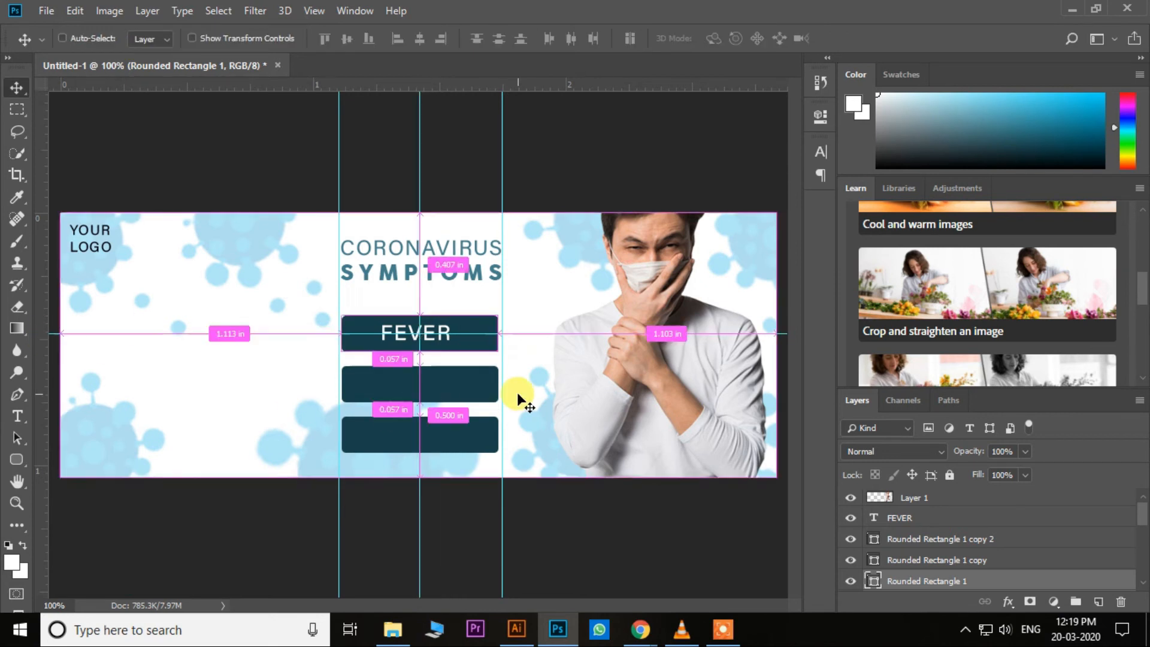
# Nudge the FEVER text right and slightly up to centre it on the crossing guides of the first button.
pyautogui.hotkey('ctrl', '+')
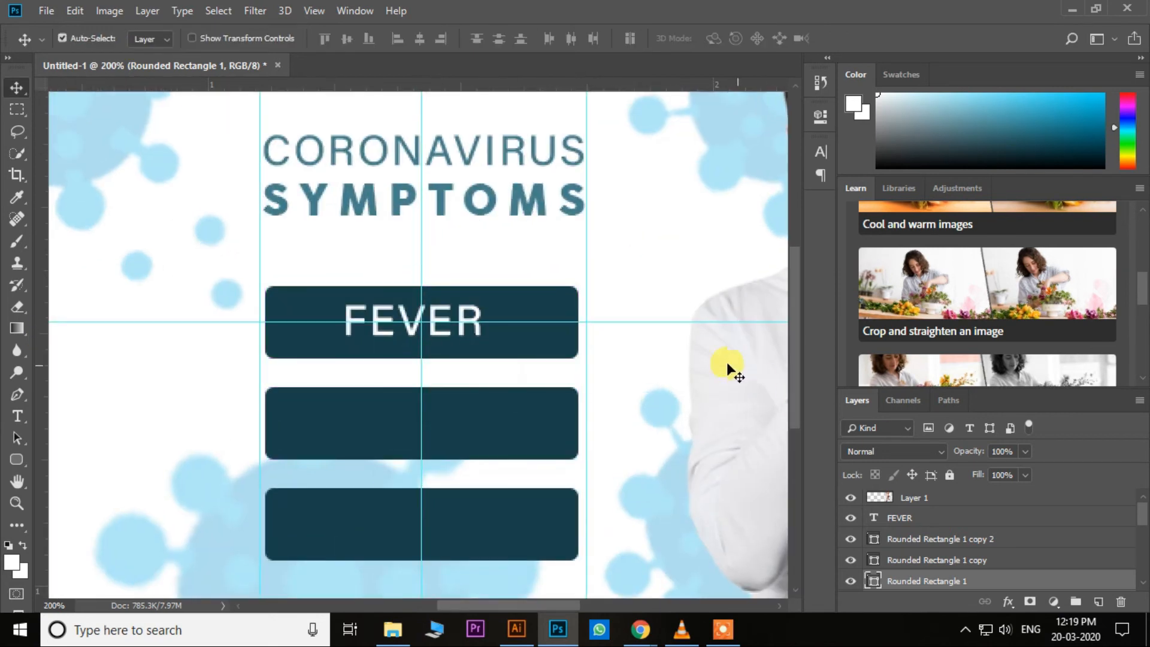
pyautogui.click(979, 519)
pyautogui.hotkey('ctrl', 't')
pyautogui.press('Right')
pyautogui.press('Right')
pyautogui.press('Right')
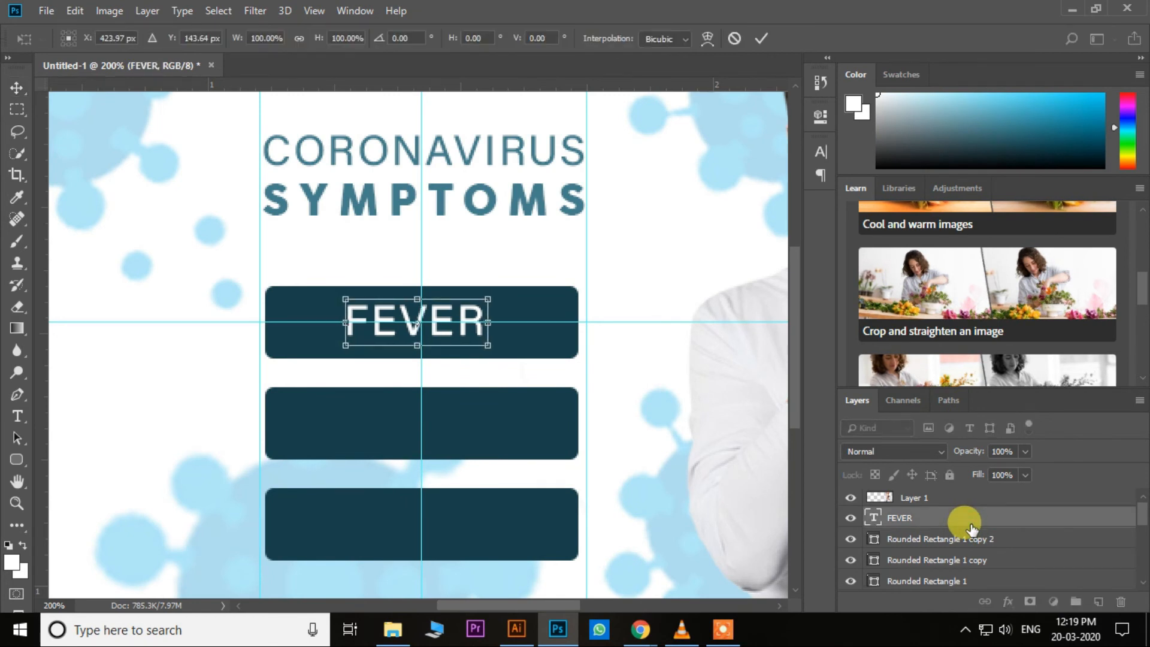
pyautogui.press('Right')
pyautogui.press('Up')
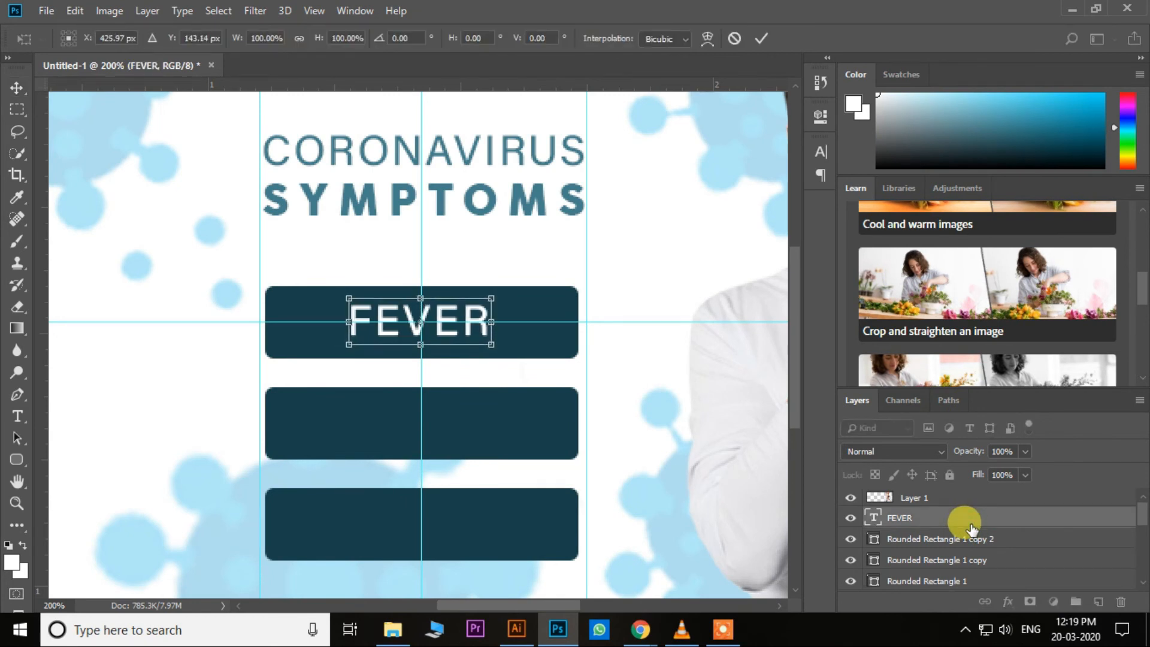
pyautogui.press('Return')
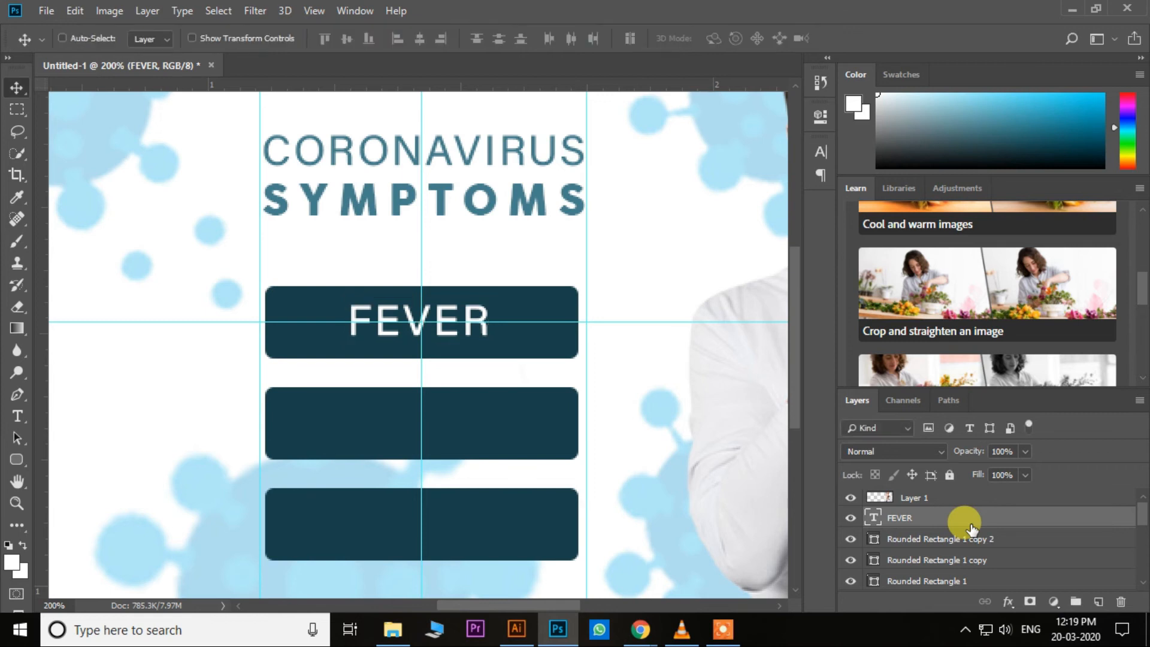
# Duplicate the FEVER text and move the copy down 60 px onto the second button.
pyautogui.moveTo(952, 521); pyautogui.dragTo(1100, 603)
pyautogui.hotkey('shift', 'Down')
pyautogui.hotkey('shift', 'Down')
pyautogui.hotkey('shift', 'Down')
pyautogui.hotkey('shift', 'Down')
pyautogui.hotkey('shift', 'Down')
pyautogui.hotkey('shift', 'Down')
pyautogui.hotkey('shift', 'Down')
pyautogui.hotkey('shift', 'Down')
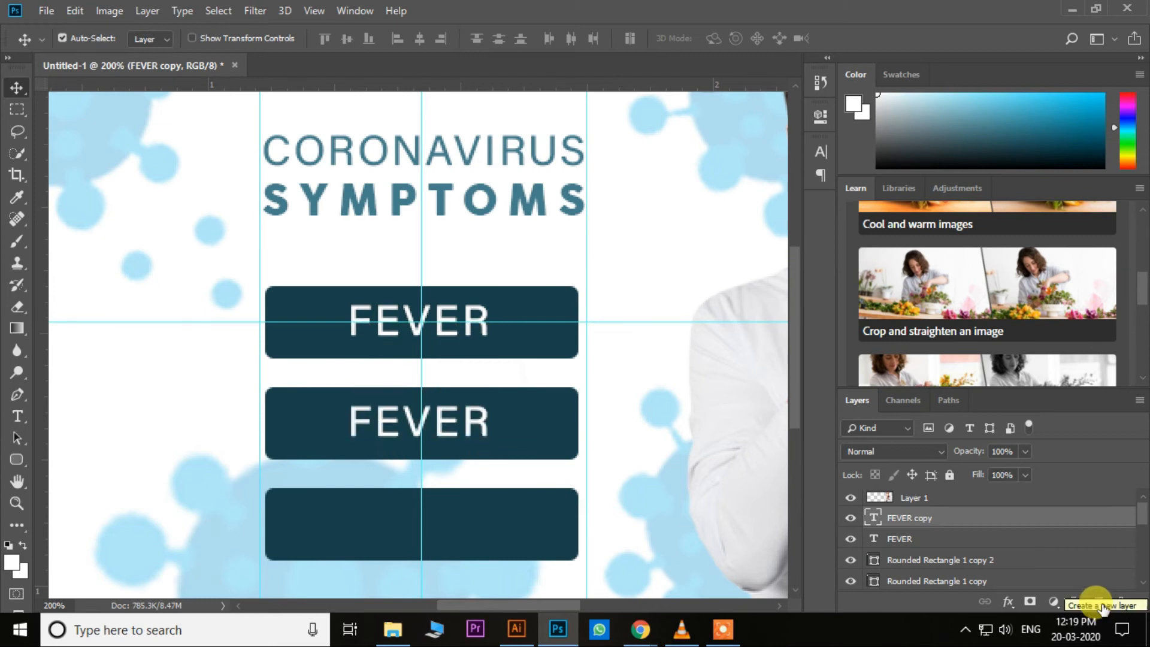
pyautogui.hotkey('ctrl', 't')
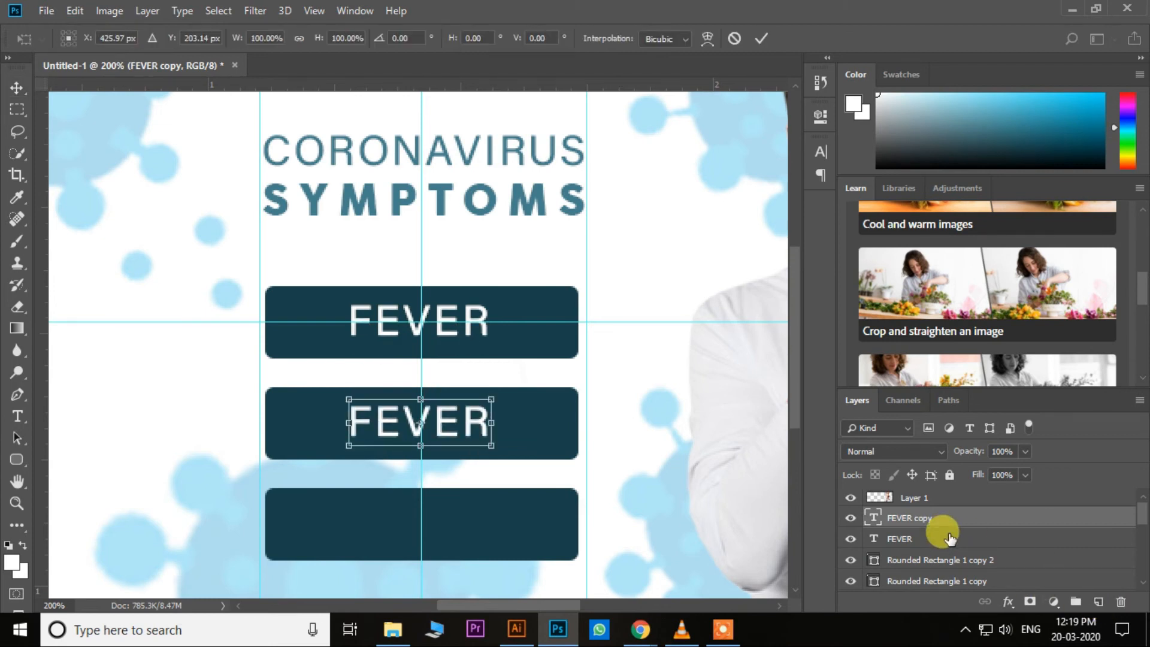
pyautogui.press('Return')
# Place a horizontal guide through the centre of the second button.
pyautogui.rightClick(527, 413)
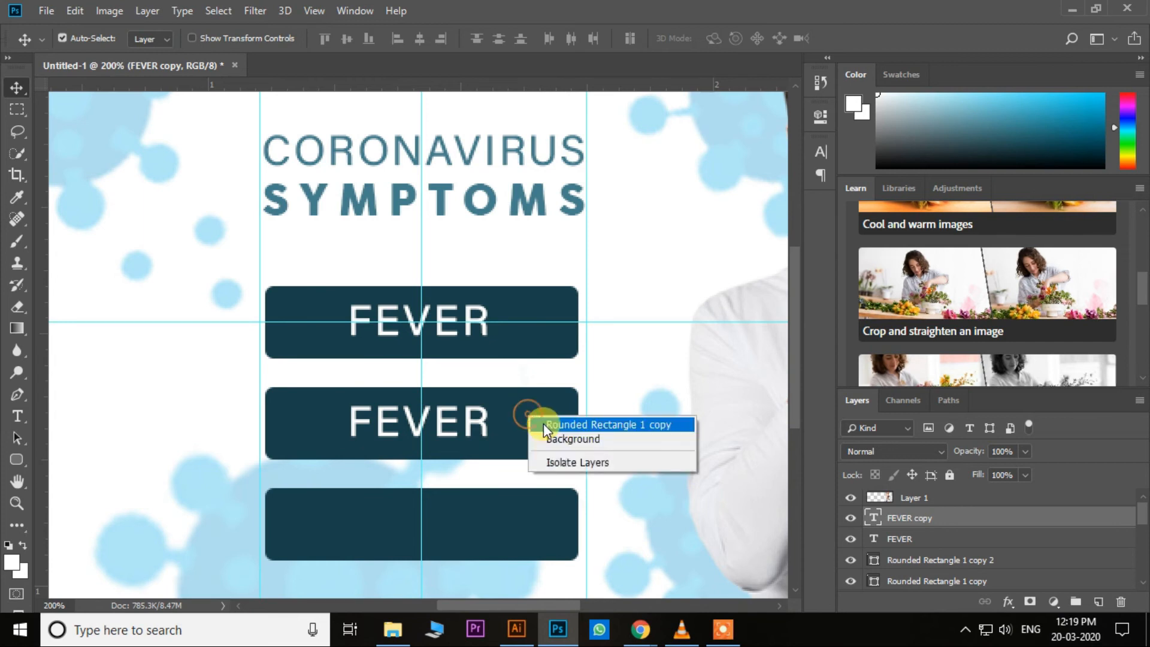
pyautogui.click(542, 423)
pyautogui.hotkey('ctrl', 't')
pyautogui.moveTo(508, 84); pyautogui.dragTo(479, 423)
pyautogui.press('Return')
# Place a horizontal guide through the centre of the third button.
pyautogui.rightClick(472, 513)
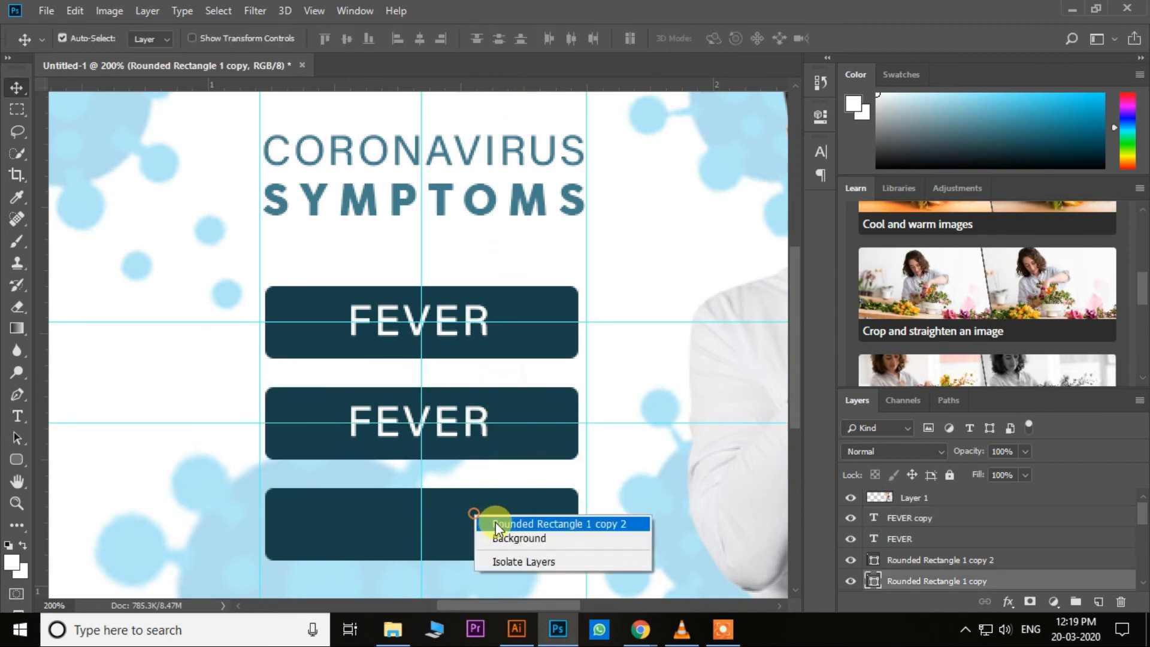
pyautogui.click(495, 522)
pyautogui.hotkey('ctrl', 't')
pyautogui.moveTo(527, 89); pyautogui.dragTo(524, 524)
pyautogui.press('Return')
# Replace the copied FEVER text on the second button with COUGH.
pyautogui.rightClick(441, 412)
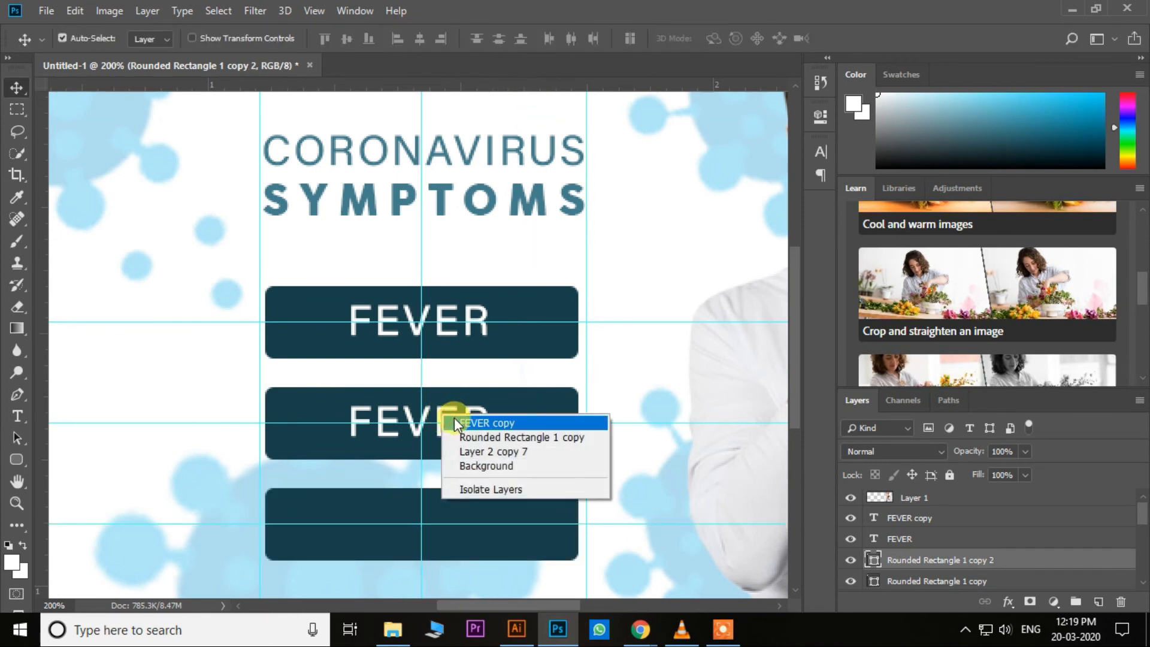
pyautogui.click(457, 421)
pyautogui.hotkey('ctrl', 't')
pyautogui.press('Return')
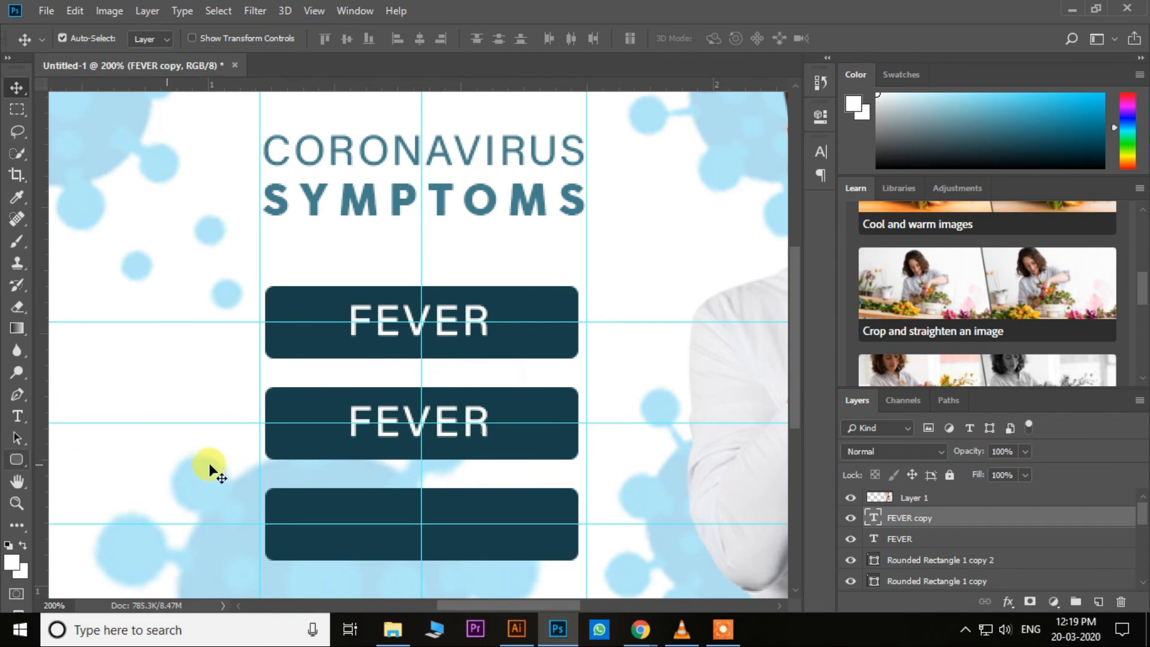
pyautogui.click(15, 417)
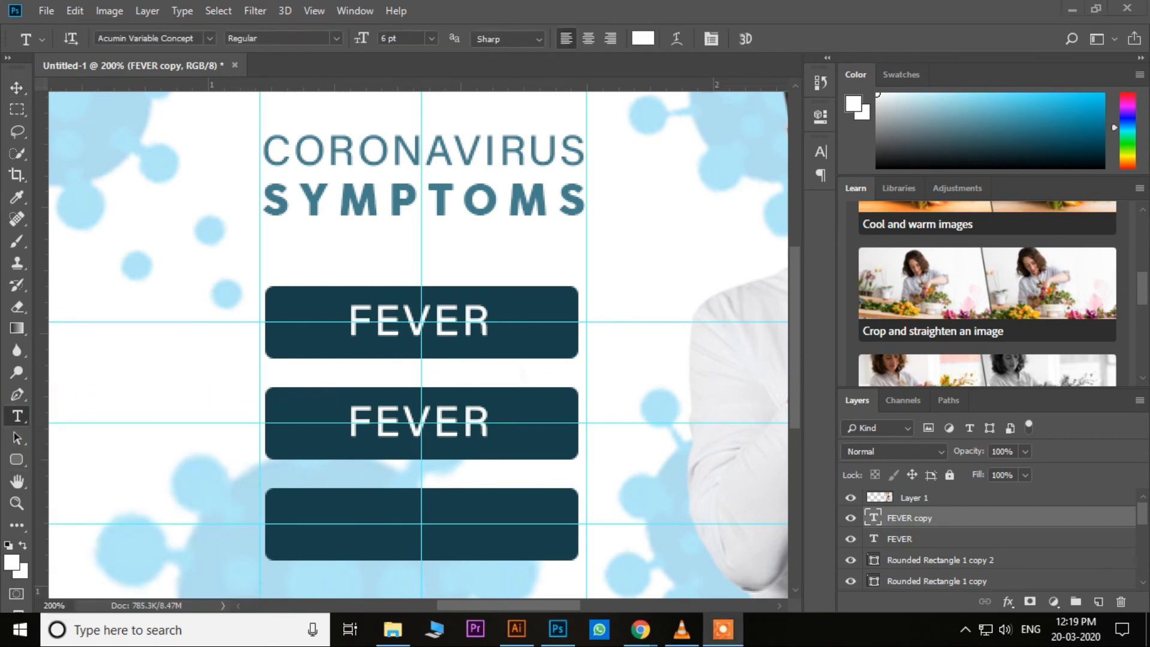
pyautogui.doubleClick(425, 413)
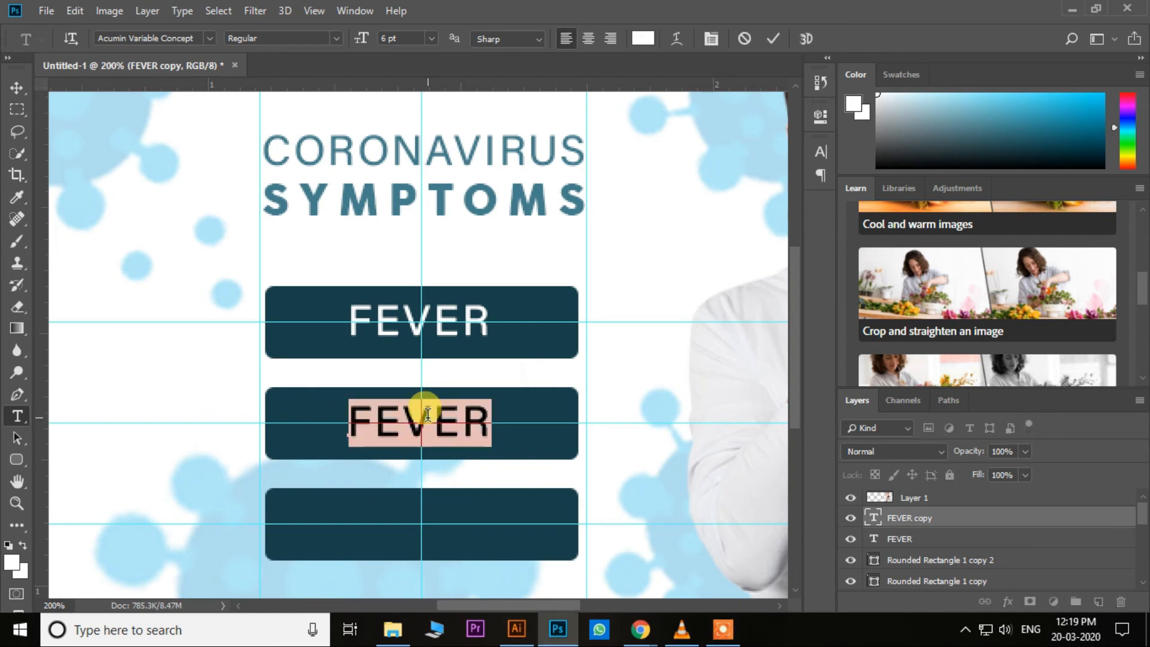
pyautogui.write('C')
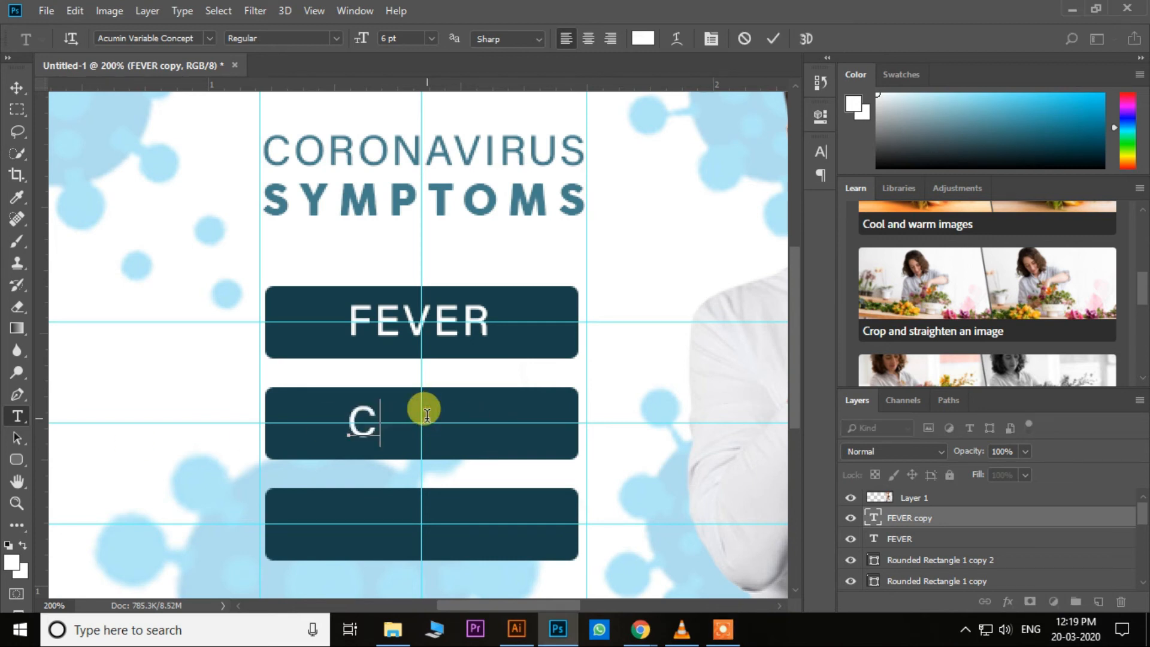
pyautogui.write('OUGH')
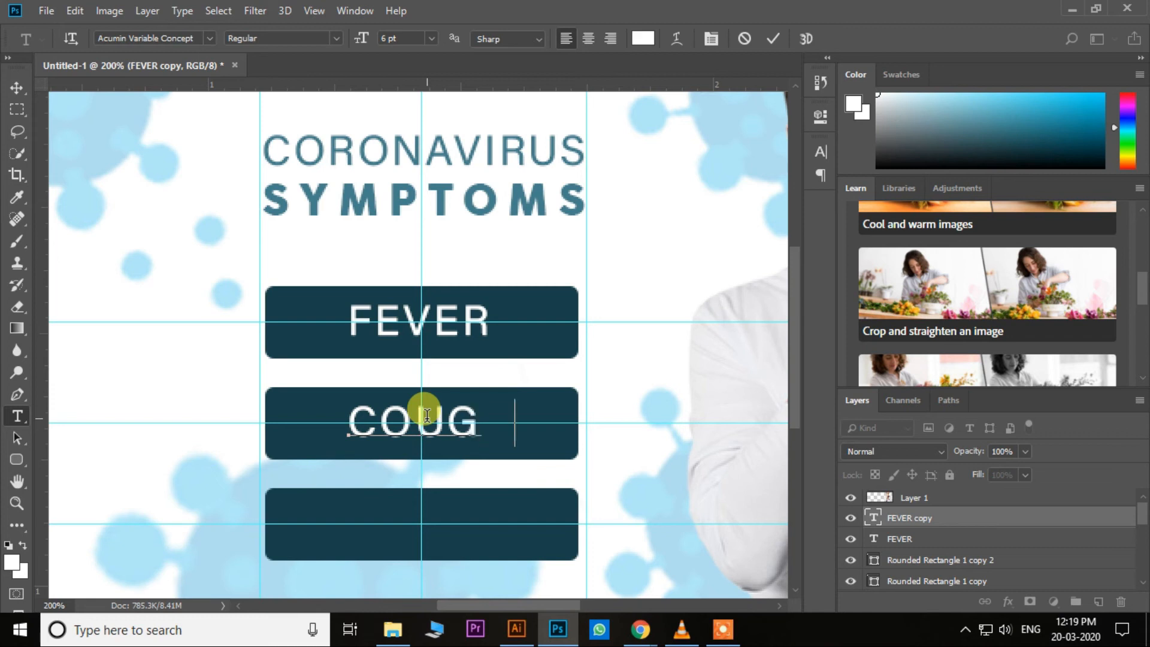
pyautogui.click(14, 90)
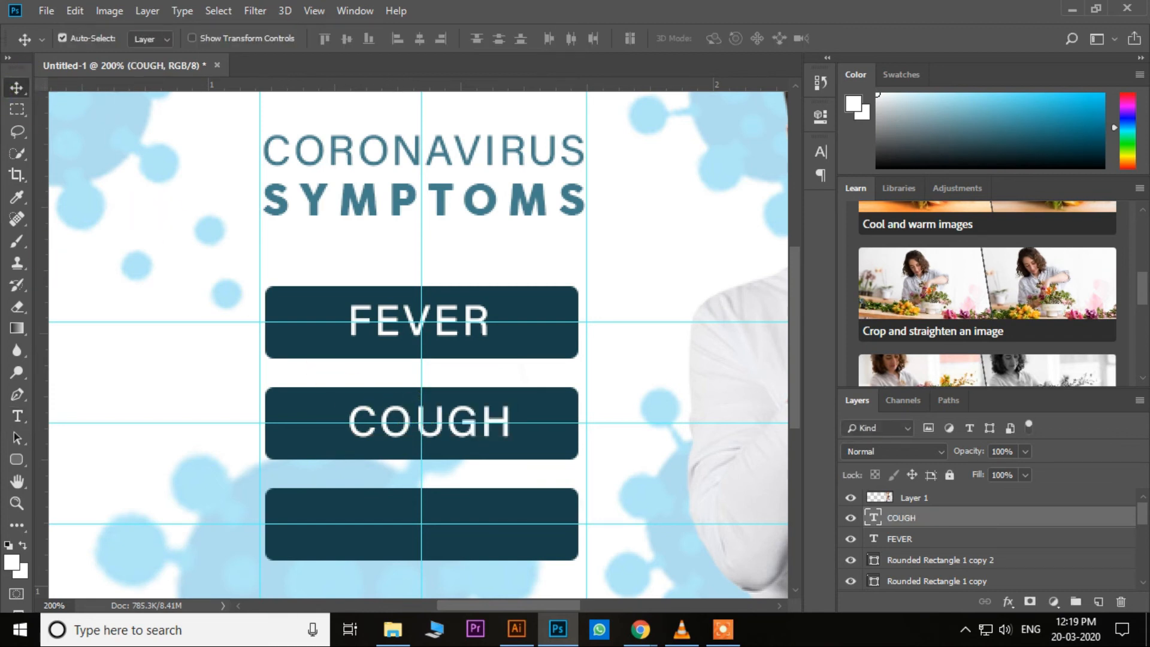
# Nudge the COUGH text sideways until it is centred on the vertical guide of the second button.
pyautogui.rightClick(462, 421)
pyautogui.click(462, 421)
pyautogui.hotkey('ctrl', 't')
pyautogui.press('Left')
pyautogui.press('Left')
pyautogui.press('Left')
pyautogui.press('Left')
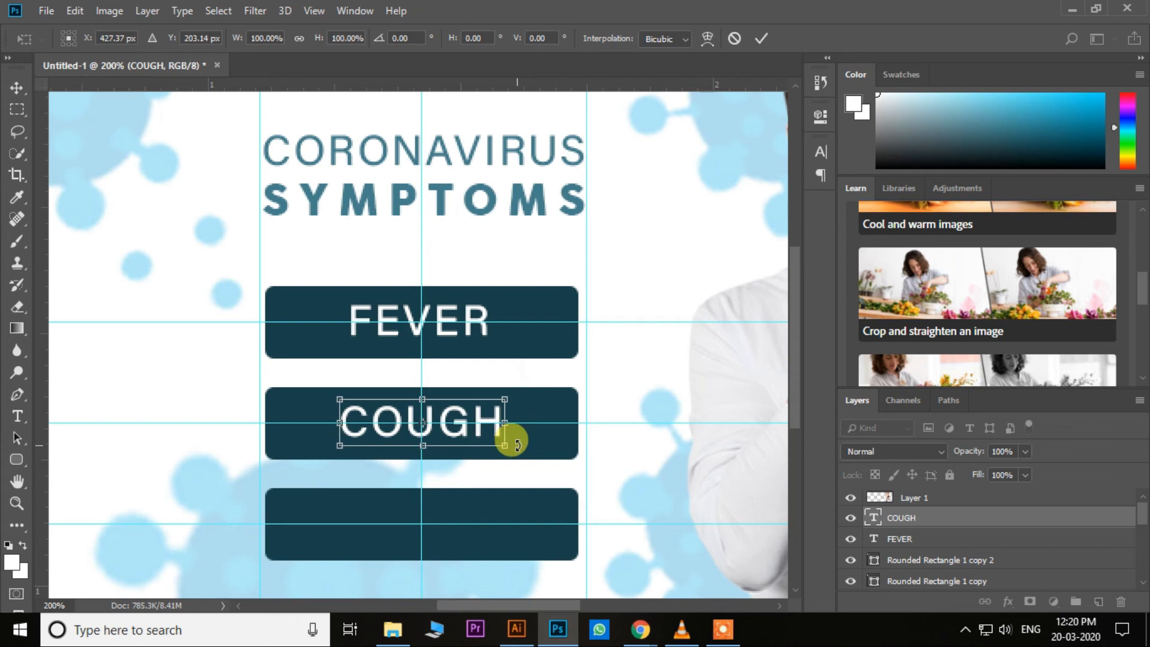
pyautogui.press('Left')
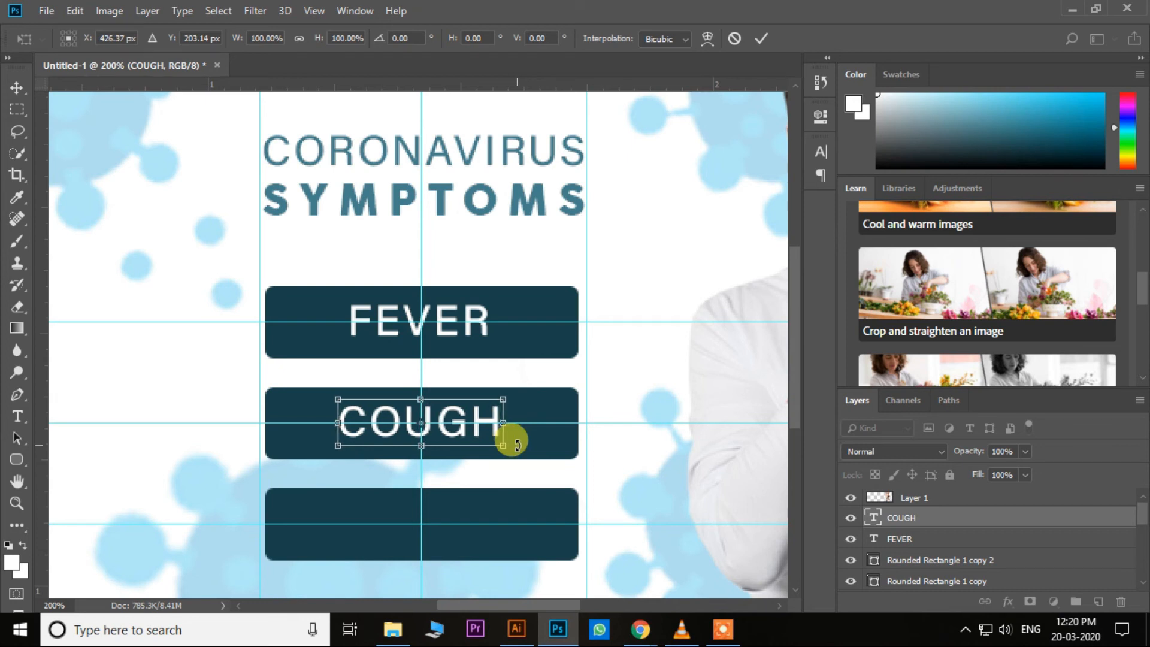
pyautogui.press('Return')
# Duplicate the COUGH text and move the copy down 60 px onto the third button.
pyautogui.moveTo(918, 519); pyautogui.dragTo(1099, 601)
pyautogui.hotkey('shift', 'Down')
pyautogui.hotkey('shift', 'Down')
pyautogui.hotkey('shift', 'Down')
pyautogui.hotkey('shift', 'Down')
pyautogui.hotkey('shift', 'Down')
pyautogui.hotkey('shift', 'Down')
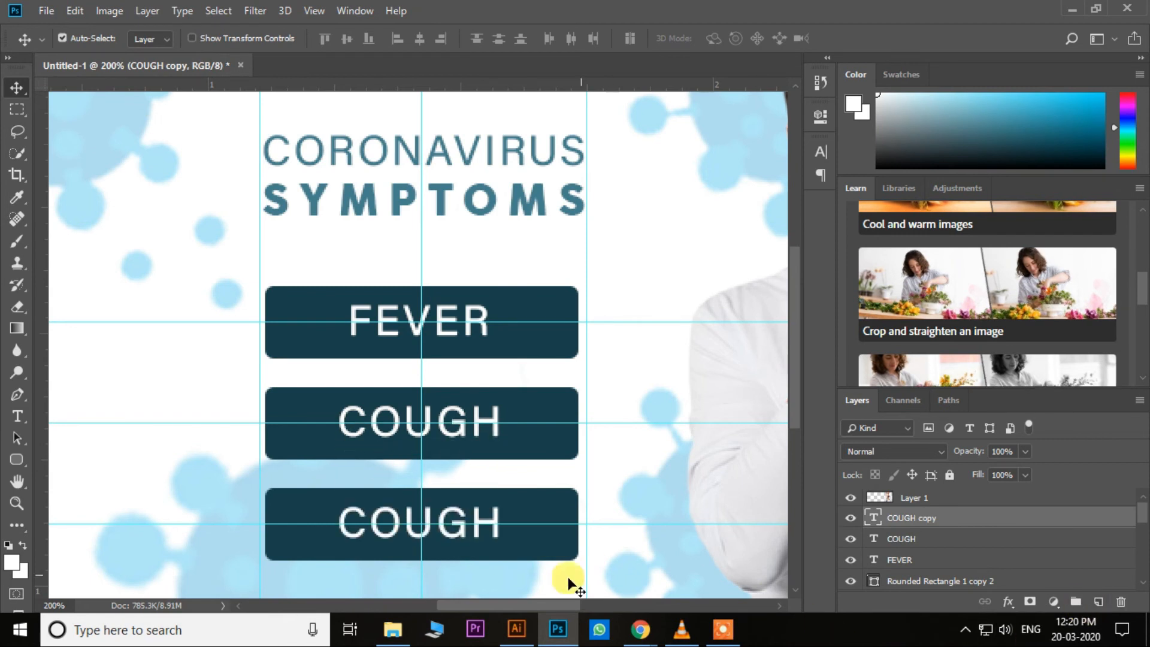
# Replace the copied COUGH text on the third button with SHORTNESS OF BREATH, broken into two lines after SHORTNESS.
pyautogui.click(17, 418)
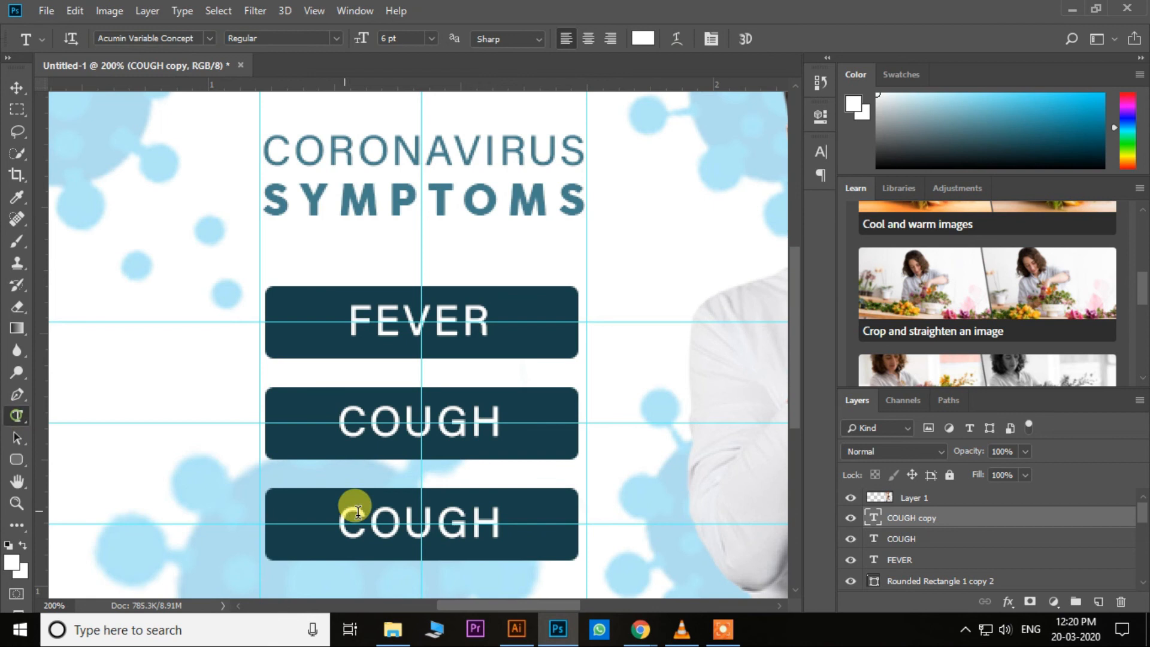
pyautogui.doubleClick(389, 518)
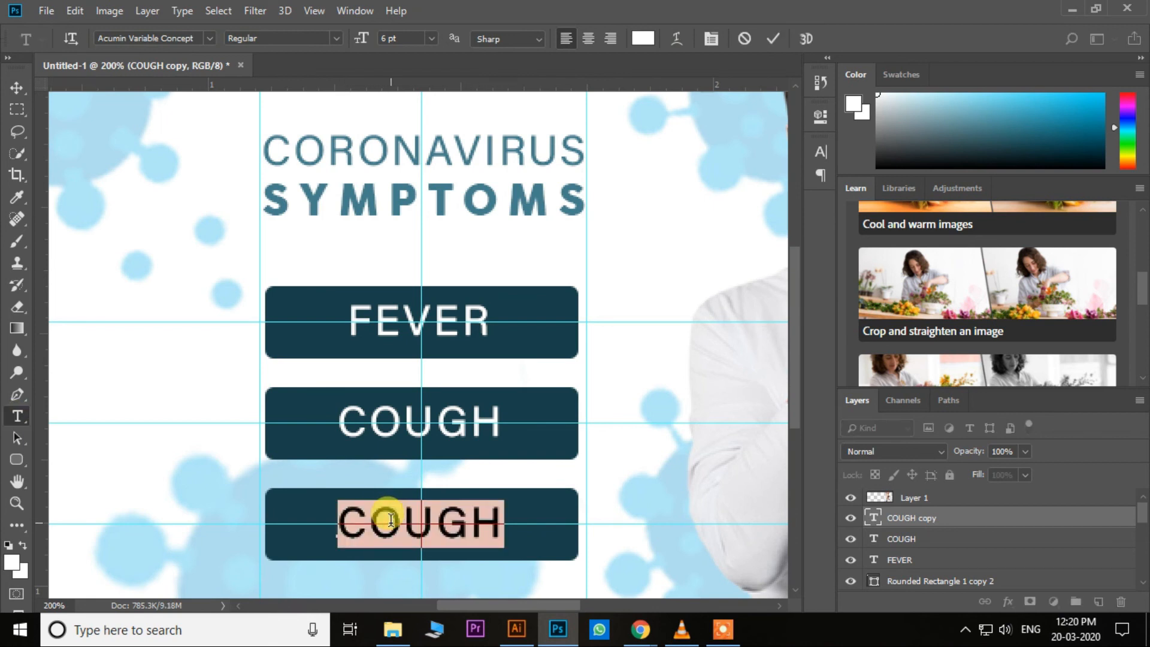
pyautogui.write('SH')
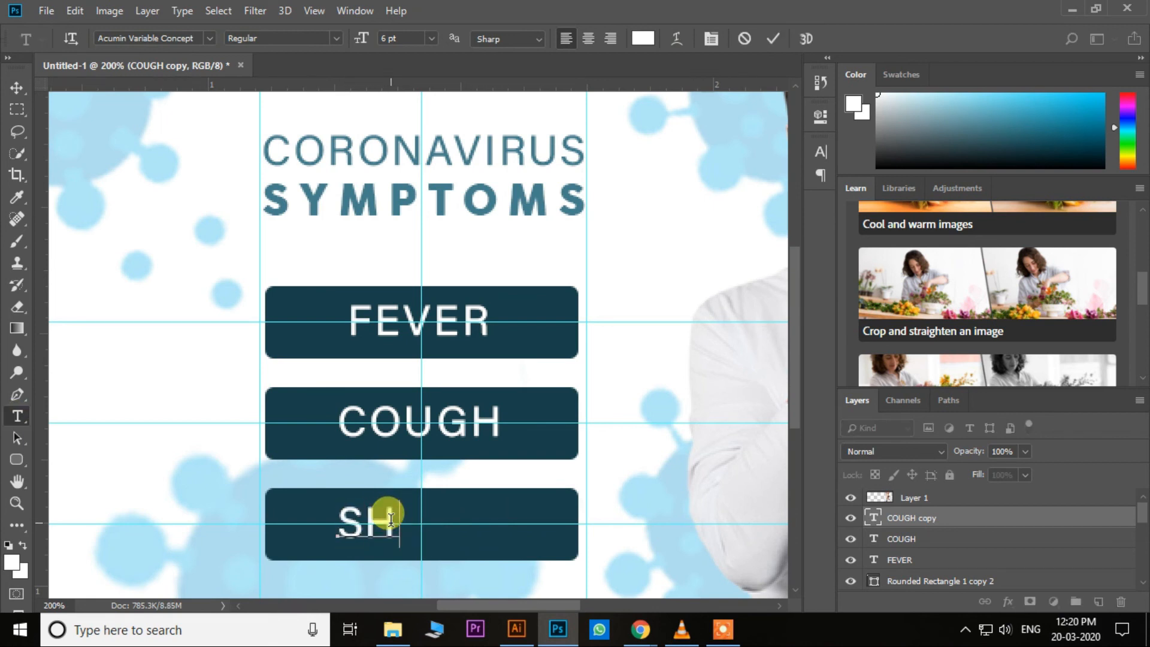
pyautogui.write('OR')
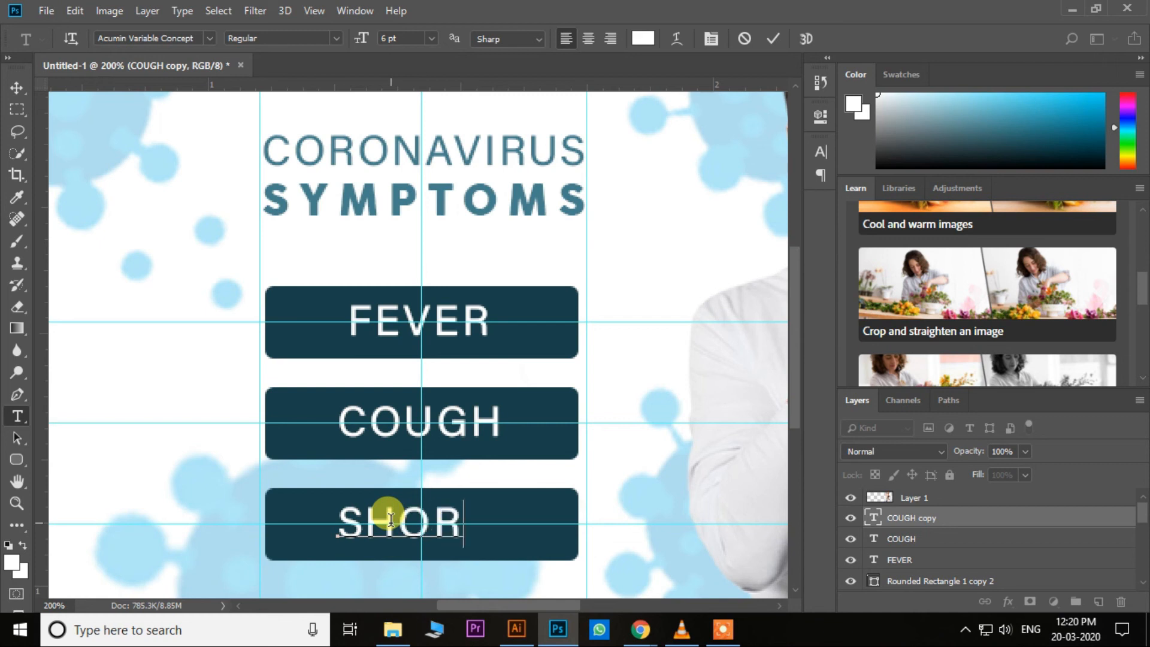
pyautogui.write('TNES')
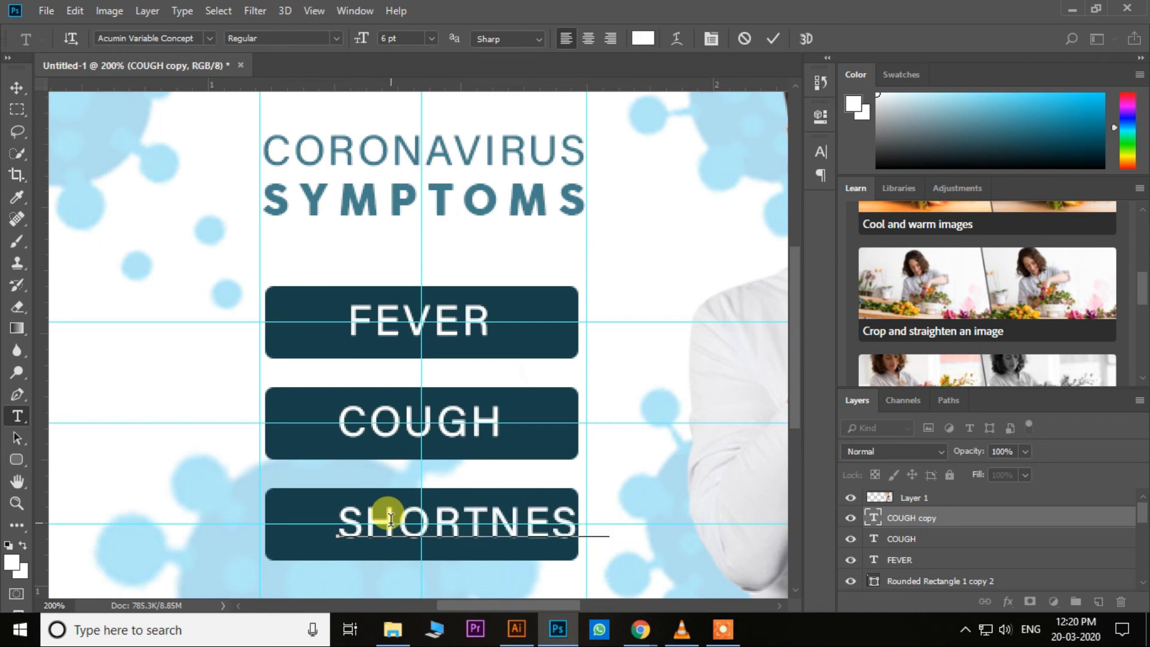
pyautogui.hotkey('ctrl', 'a')
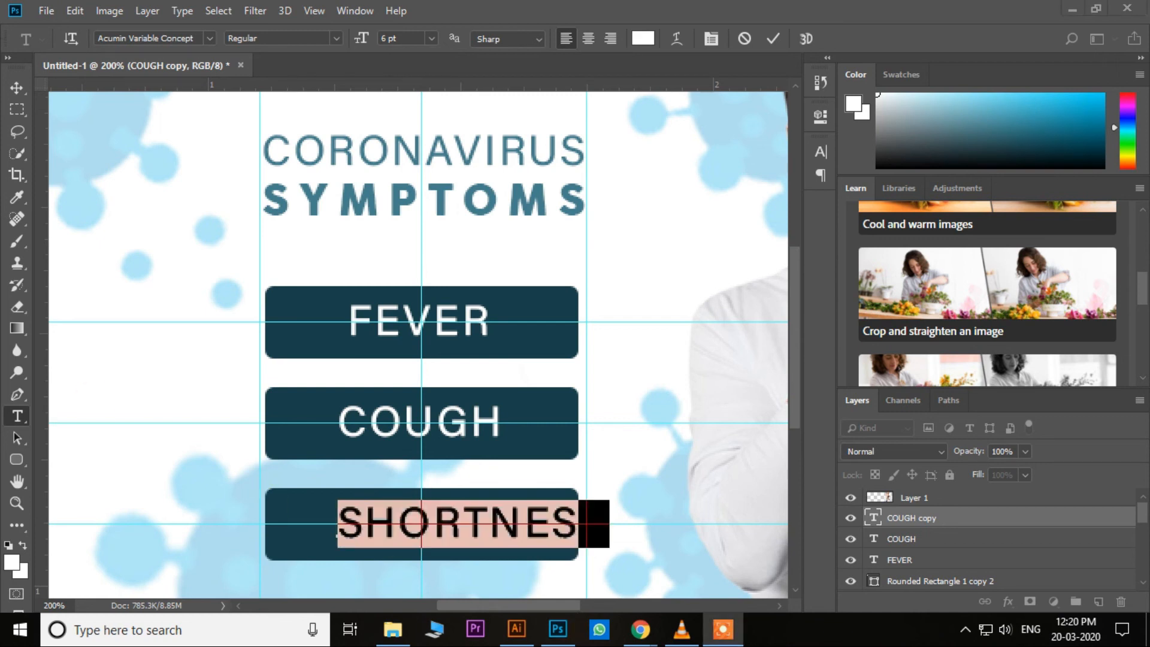
pyautogui.click(609, 516)
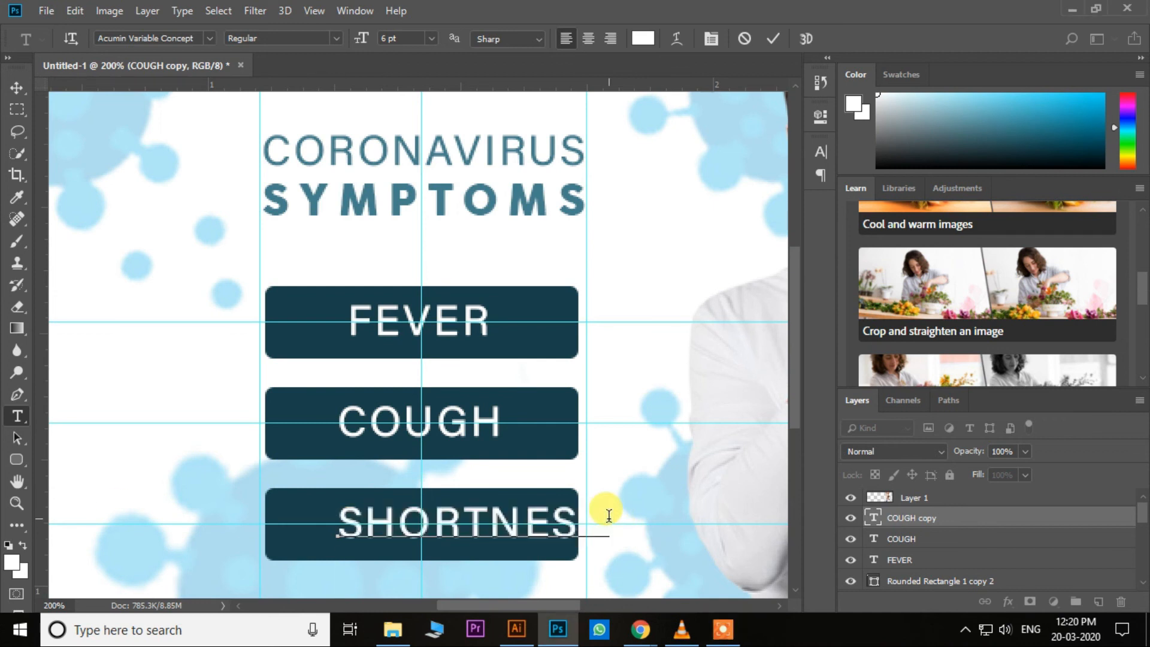
pyautogui.write('OF BREATH')
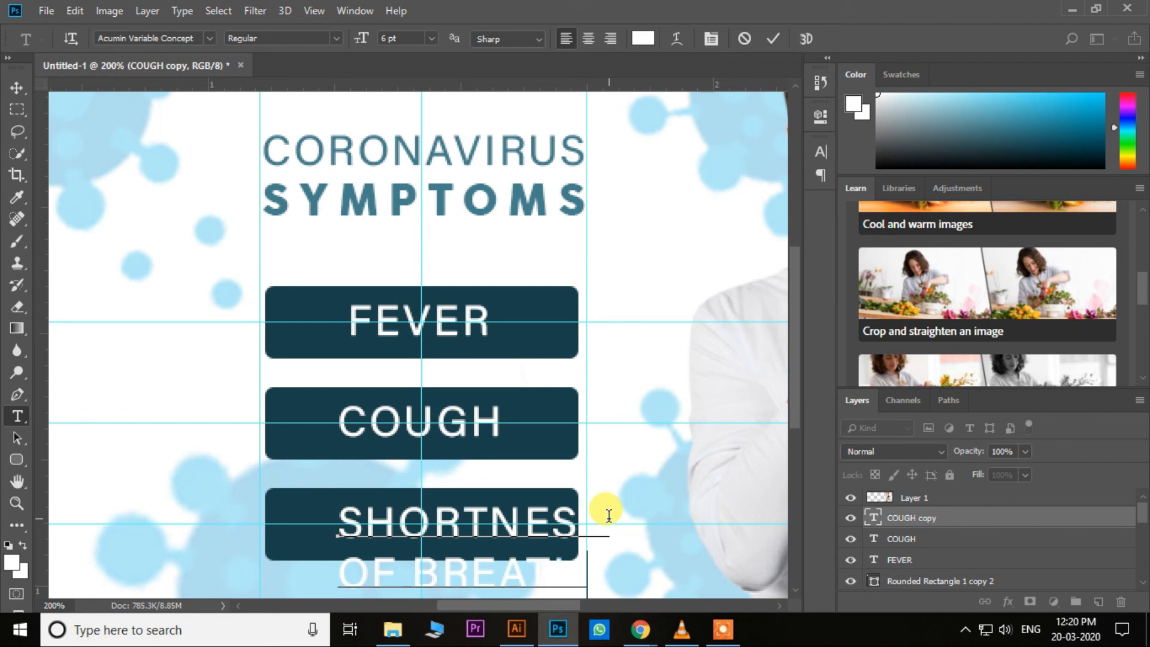
# Set the font size of both SHORTNESS OF BREATH lines to 4 pt.
pyautogui.doubleClick(403, 513)
pyautogui.hotkey('ctrl', 'a')
pyautogui.click(431, 38)
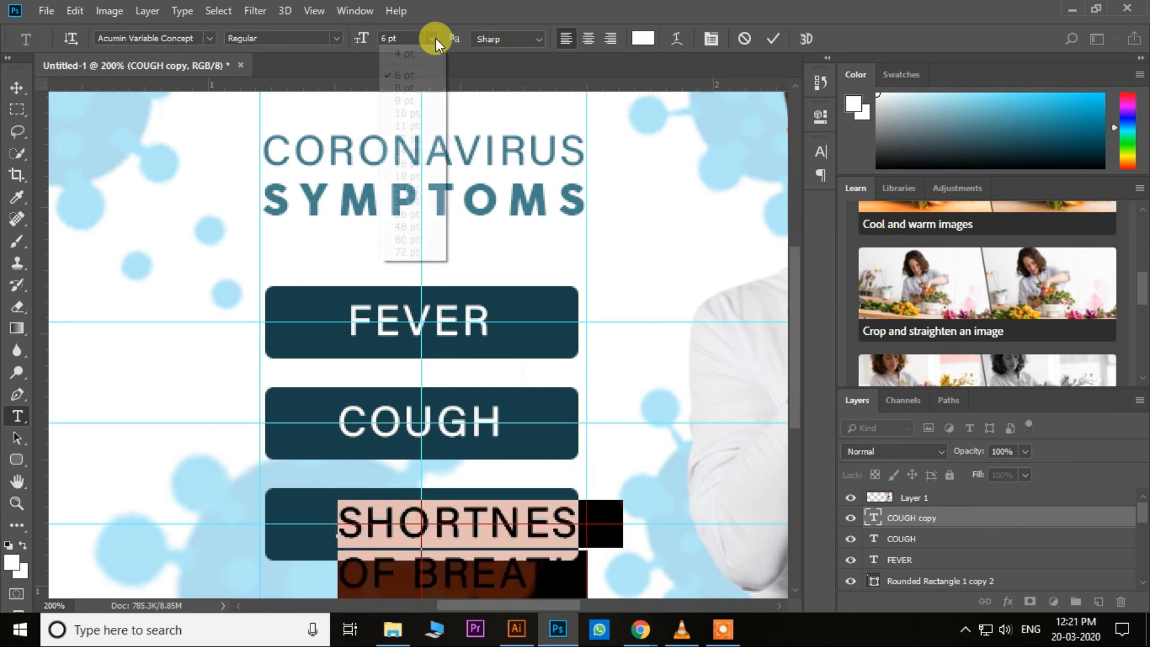
pyautogui.click(405, 54)
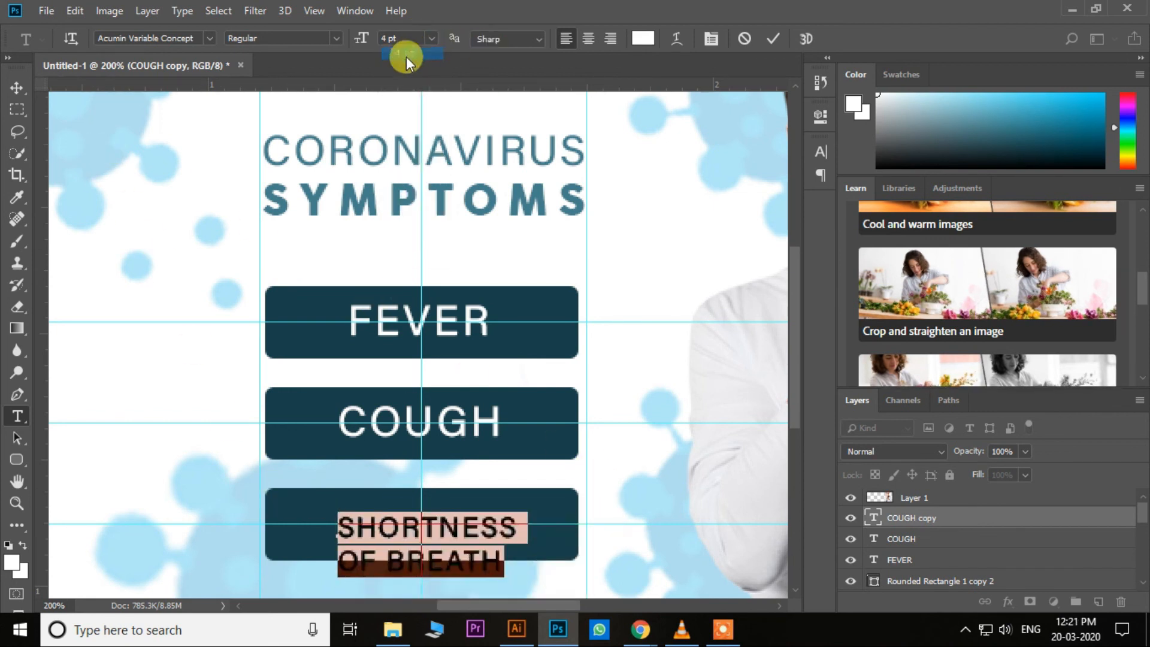
# Move the two-line SHORTNESS OF BREATH text up inside the third button and nudge it close to the guide intersection.
pyautogui.click(18, 95)
pyautogui.moveTo(474, 533)
pyautogui.mouseDown()
pyautogui.moveTo(465, 511)
pyautogui.moveTo(477, 519)
pyautogui.mouseUp()
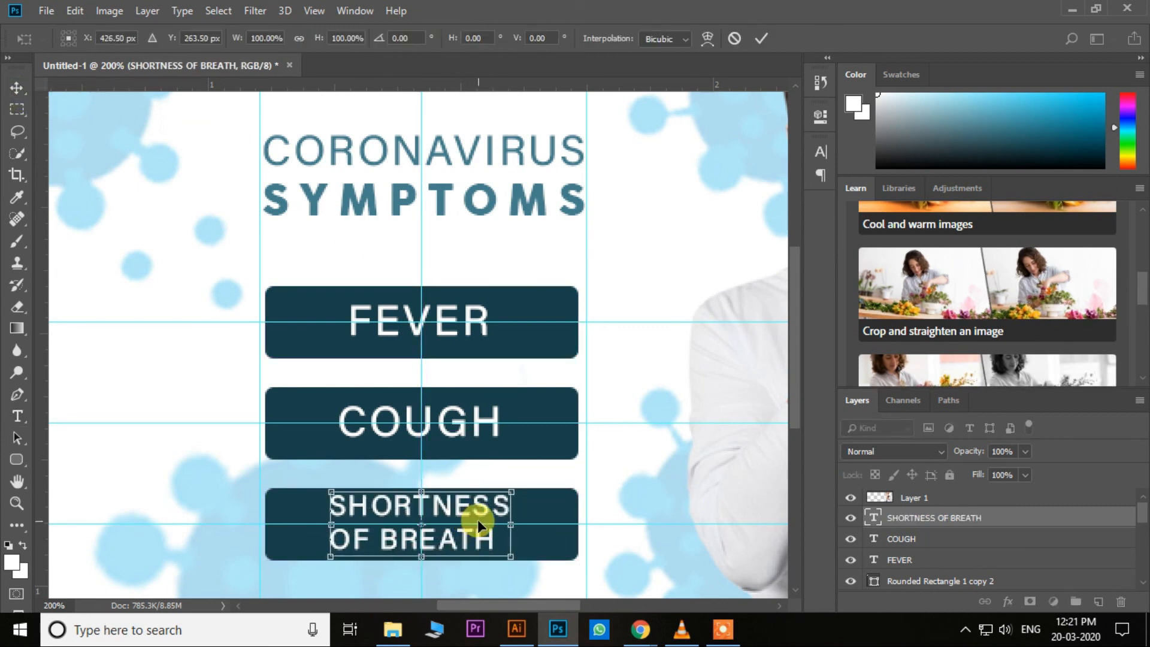
pyautogui.press('Return')
pyautogui.press('Down')
pyautogui.press('Down')
pyautogui.press('Down')
pyautogui.press('Right')
pyautogui.press('Right')
pyautogui.press('Up')
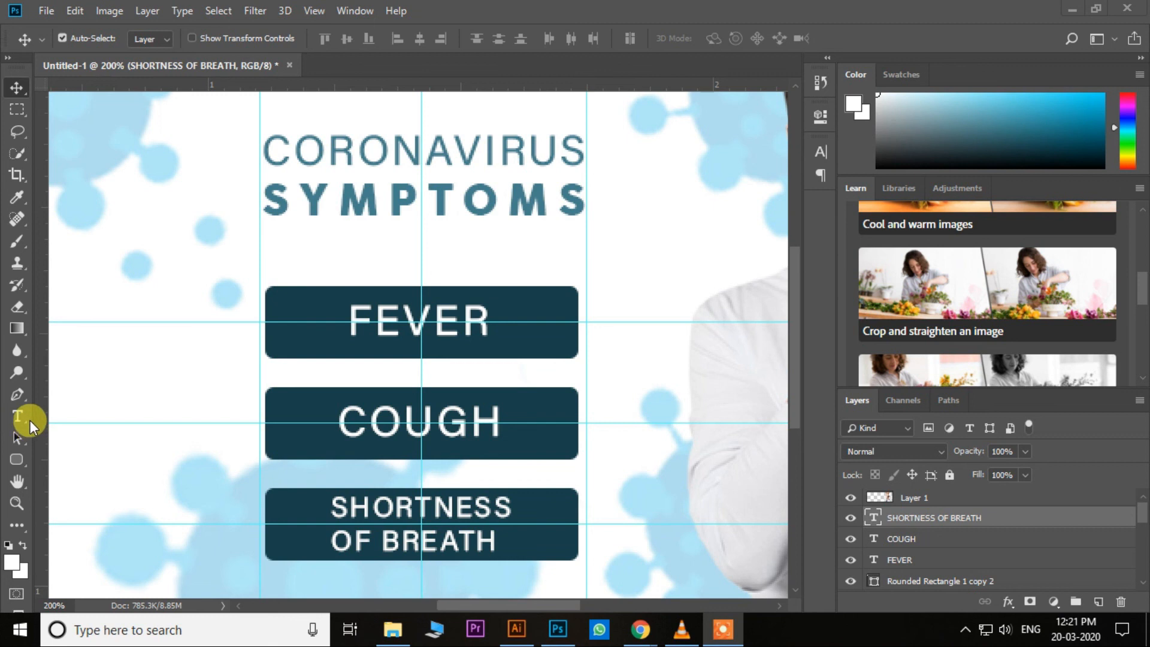
# Indent OF BREATH so it sits centred under SHORTNESS, and set both lines to 3.5 pt.
pyautogui.click(19, 412)
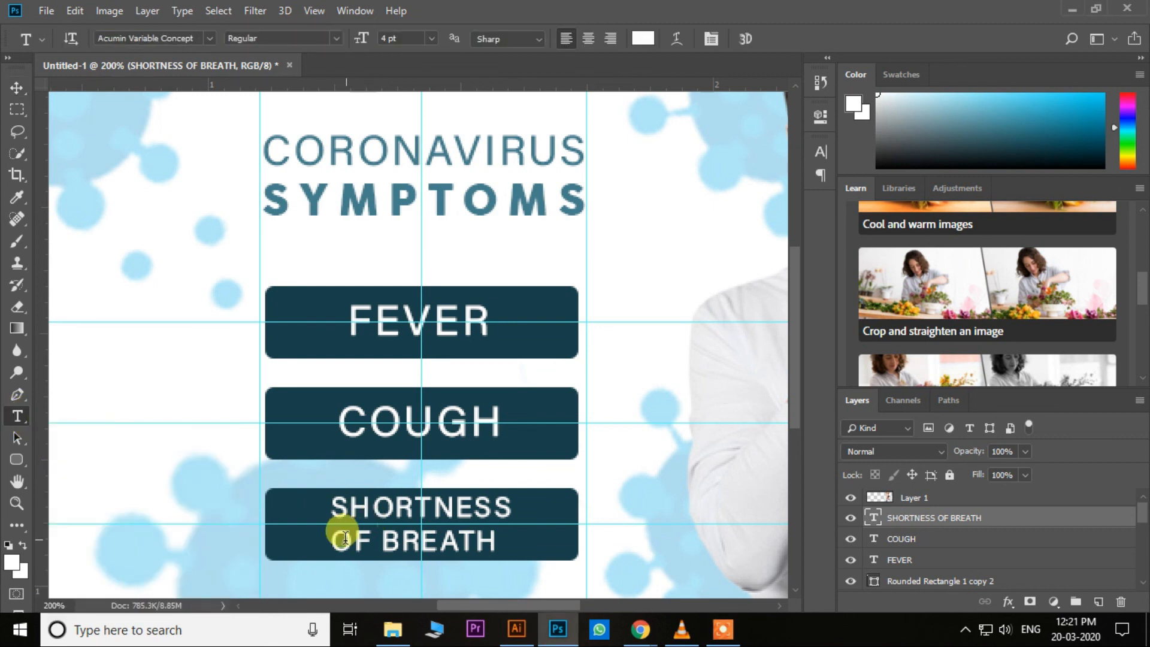
pyautogui.click(329, 527)
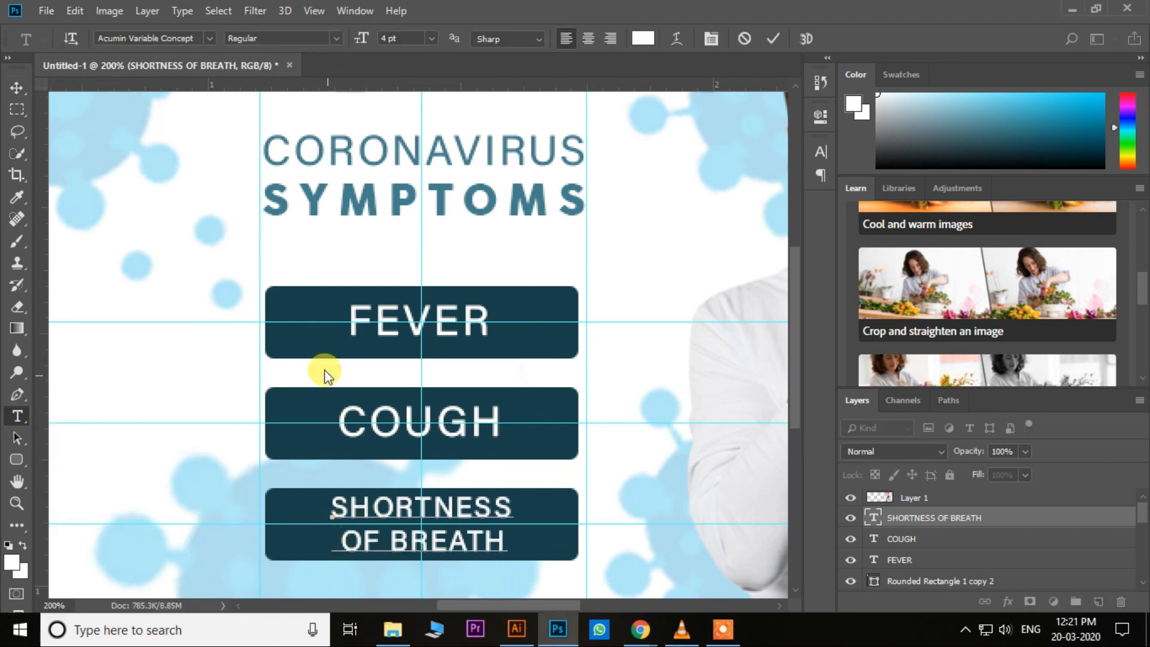
pyautogui.doubleClick(439, 505)
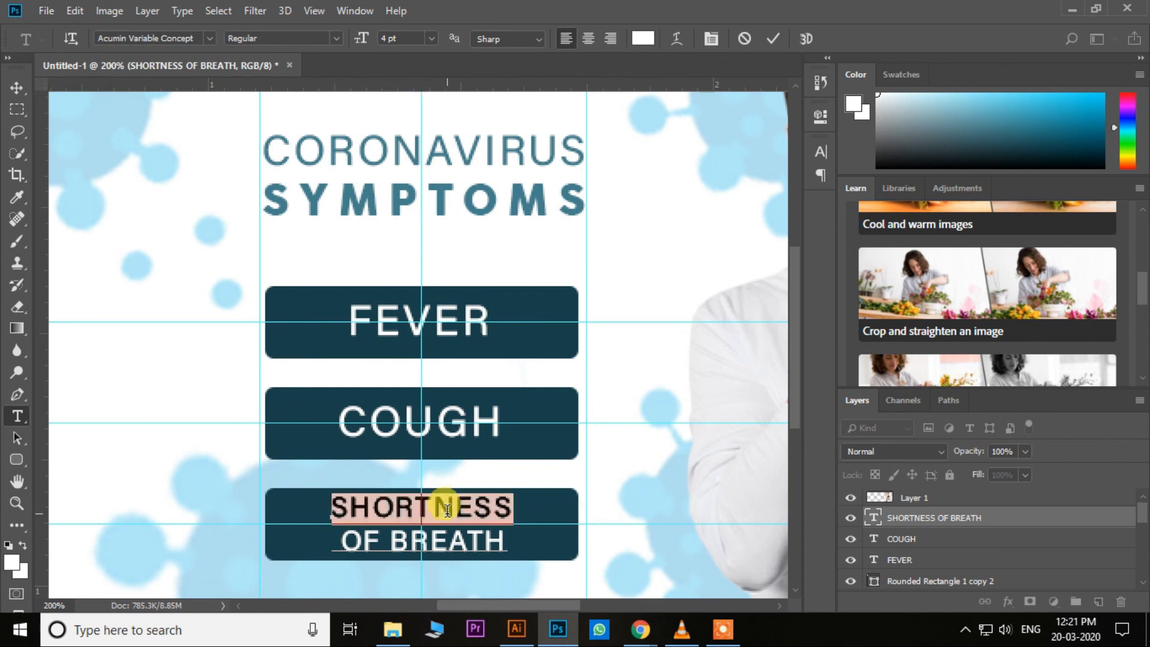
pyautogui.hotkey('ctrl', 'a')
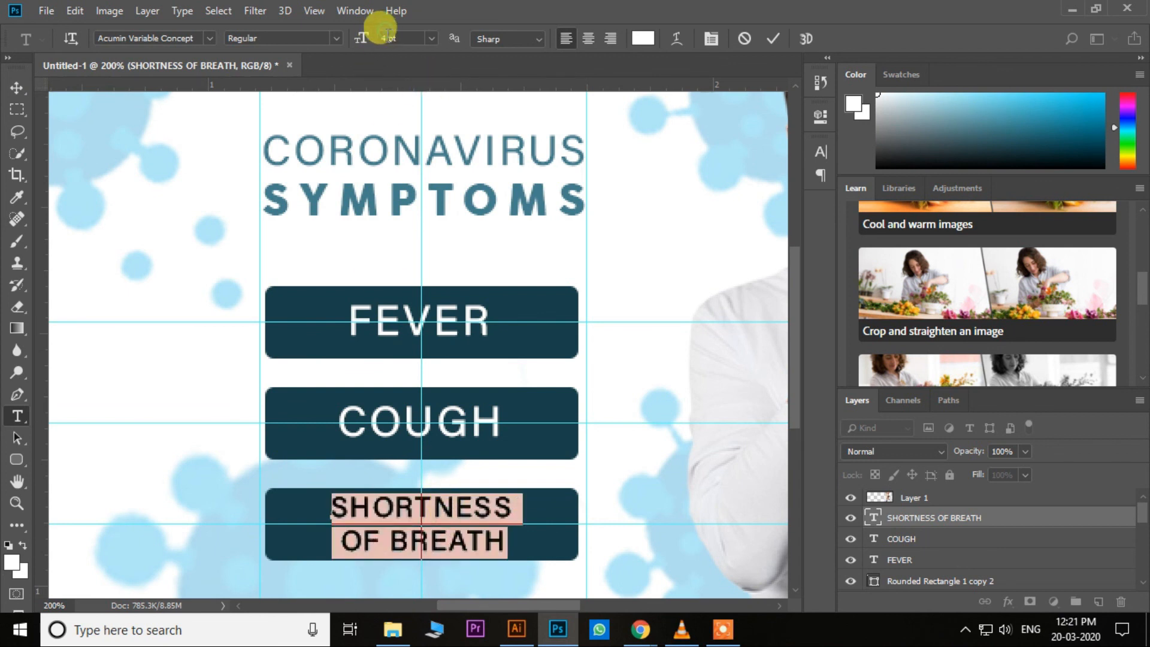
pyautogui.press('Return')
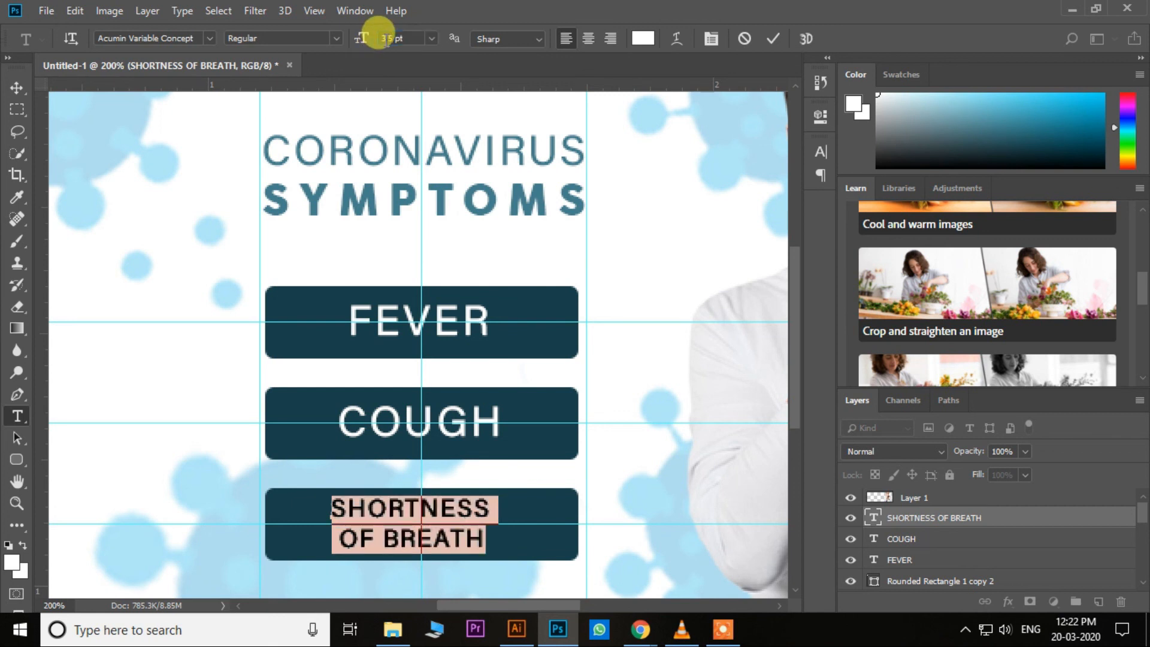
pyautogui.click(17, 88)
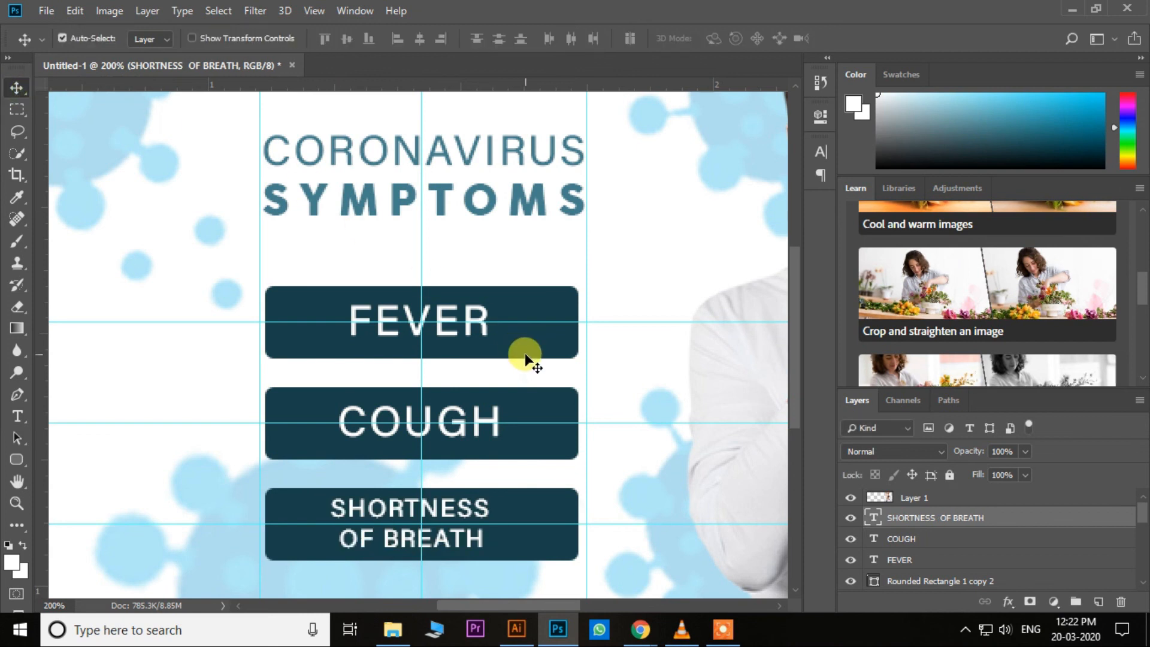
# Move the SHORTNESS OF BREATH text so its centre aligns with the guides of the third button.
pyautogui.hotkey('ctrl', 't')
pyautogui.moveTo(471, 506); pyautogui.dragTo(480, 512)
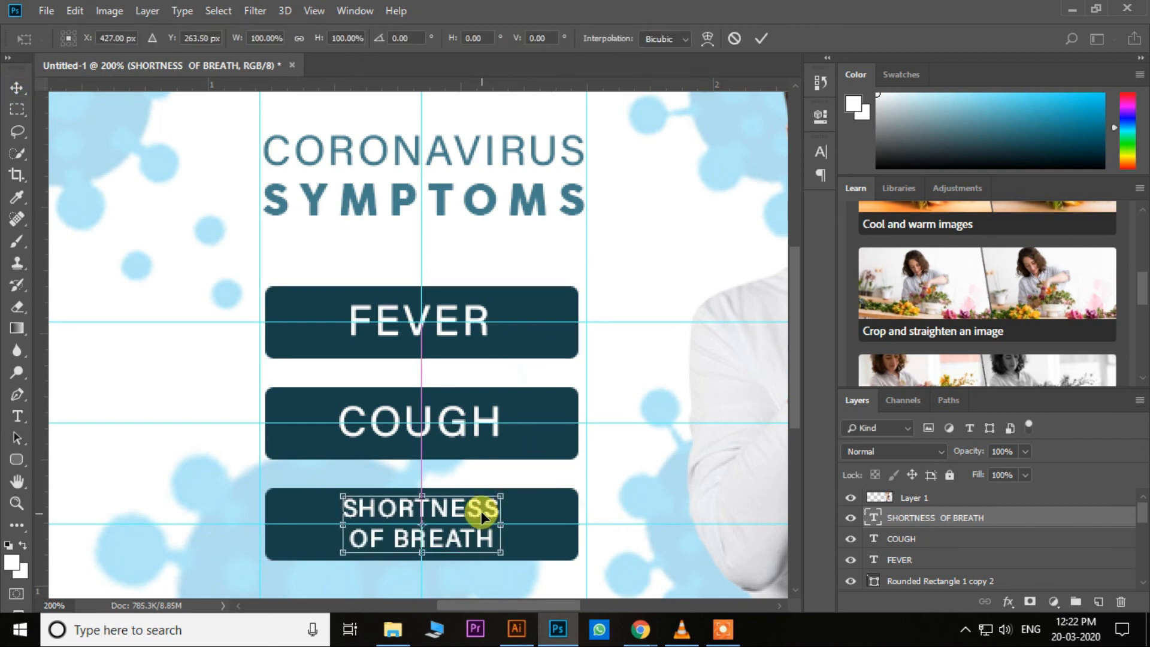
pyautogui.press('Return')
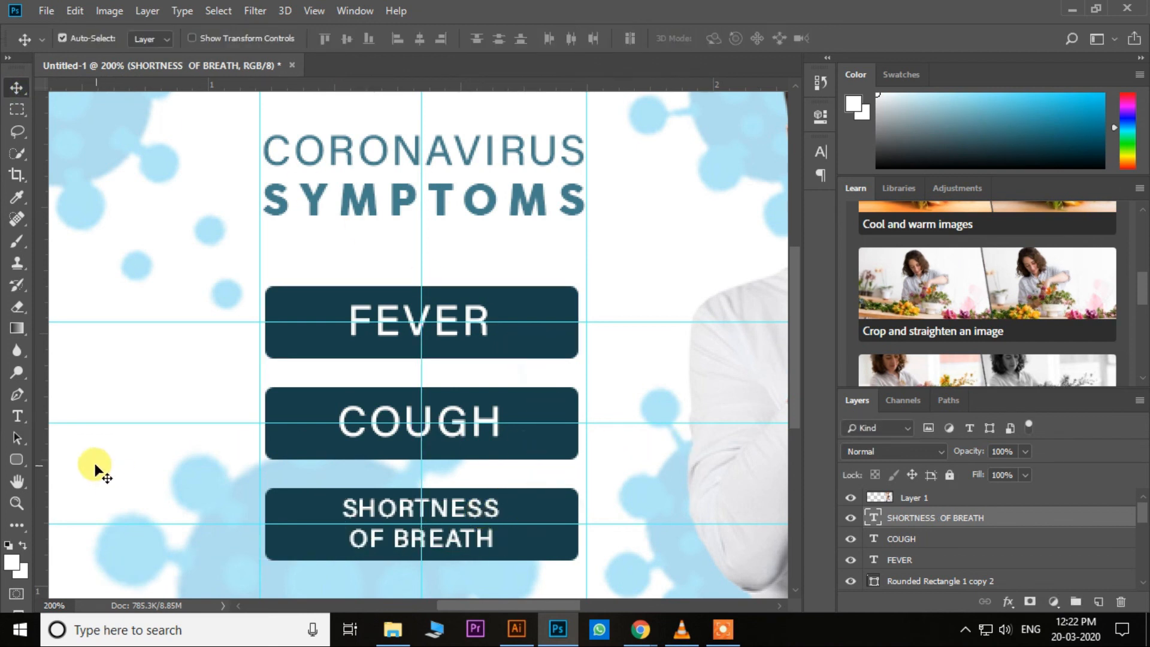
# Set the font size of the whole SHORTNESS OF BREATH text to 3.9 pt.
pyautogui.click(17, 415)
pyautogui.doubleClick(417, 509)
pyautogui.tripleClick(416, 513)
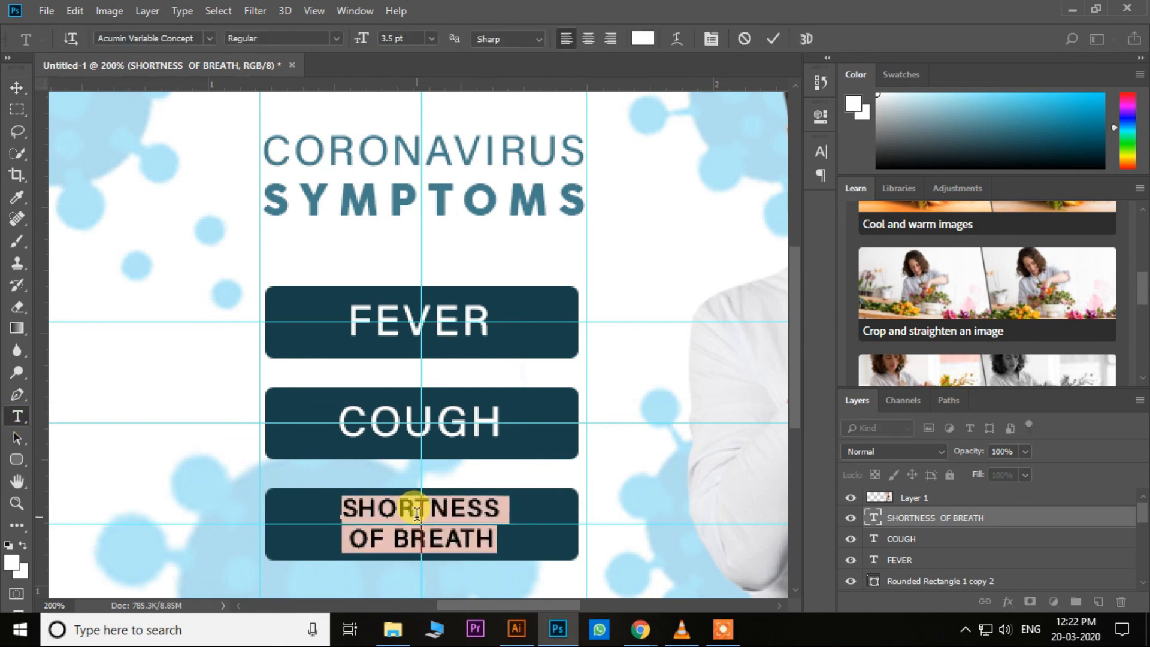
pyautogui.click(395, 37)
pyautogui.write('3.9pt')
pyautogui.press('Return')
pyautogui.click(17, 89)
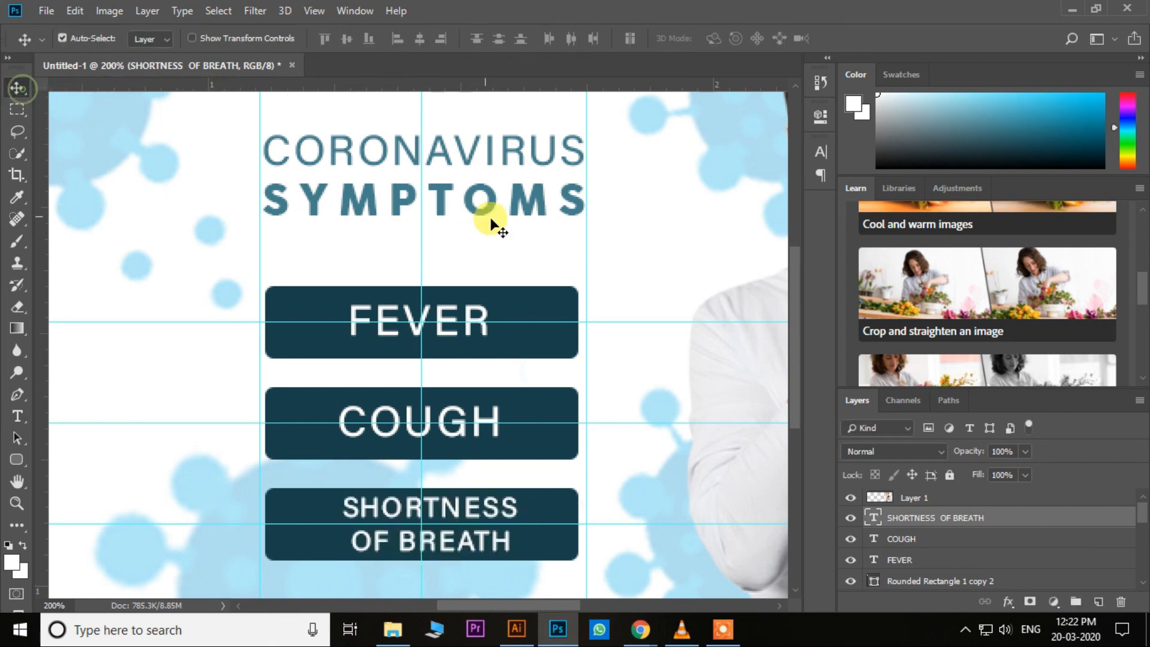
# Nudge the resized SHORTNESS OF BREATH text left and vertically until it is centred on the third button's guides.
pyautogui.hotkey('ctrl', 't')
pyautogui.press('Left')
pyautogui.press('Left')
pyautogui.press('Left')
pyautogui.press('Left')
pyautogui.press('Left')
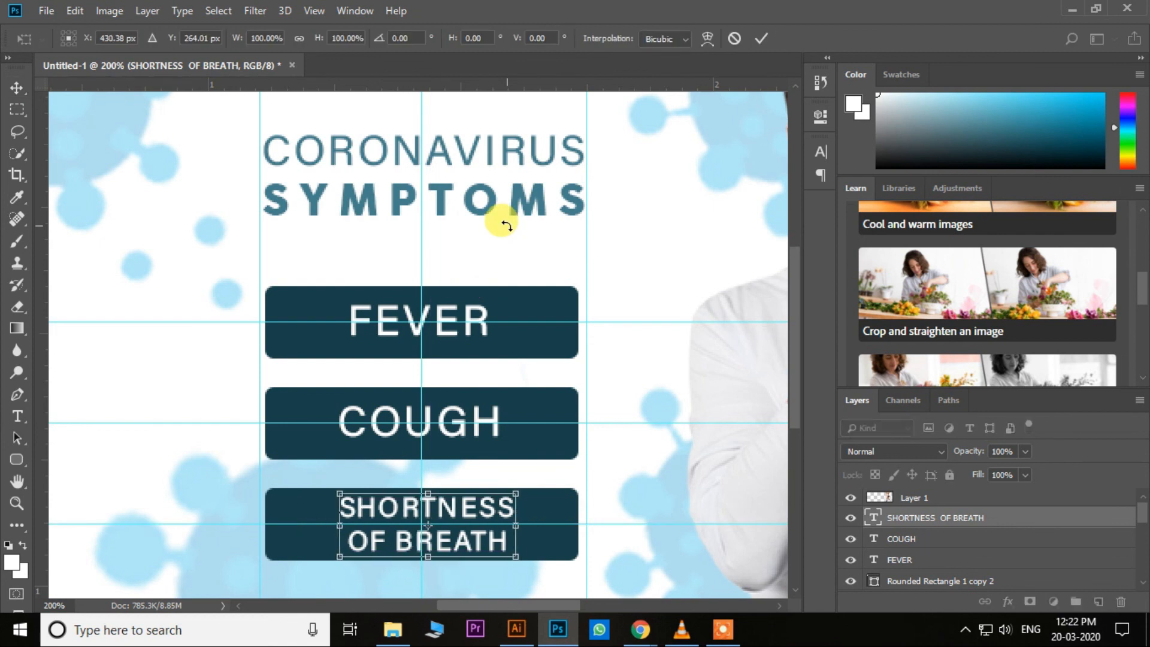
pyautogui.press('Up')
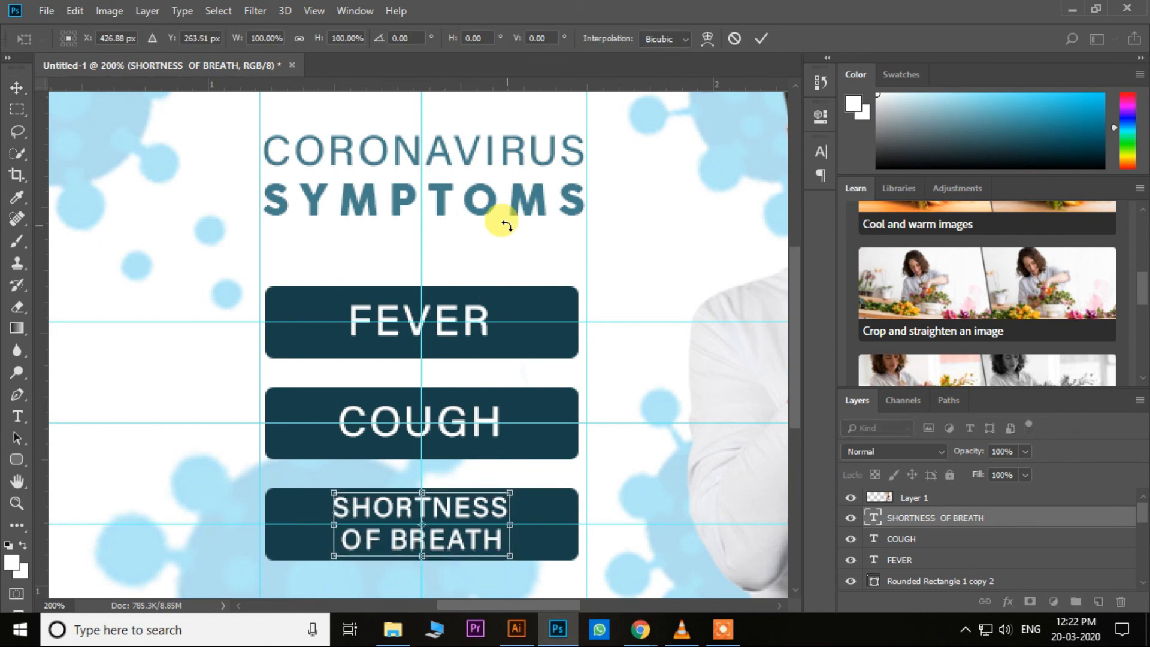
pyautogui.press('Left')
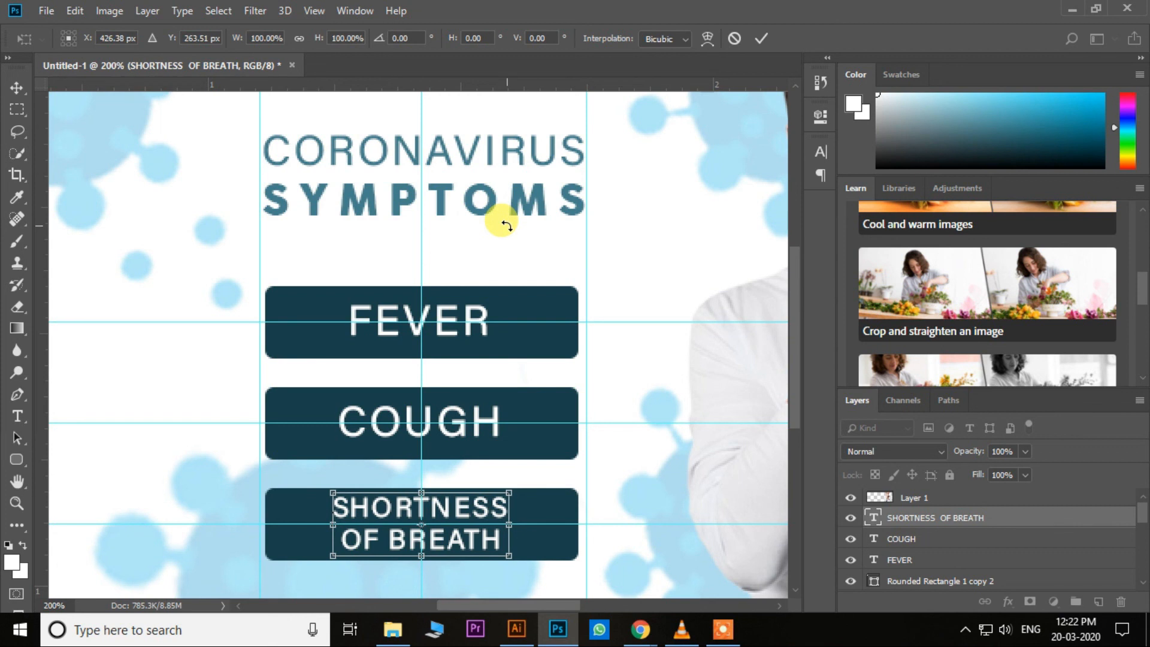
pyautogui.press('Return')
pyautogui.press('ctrl')
pyautogui.press('ctrl')
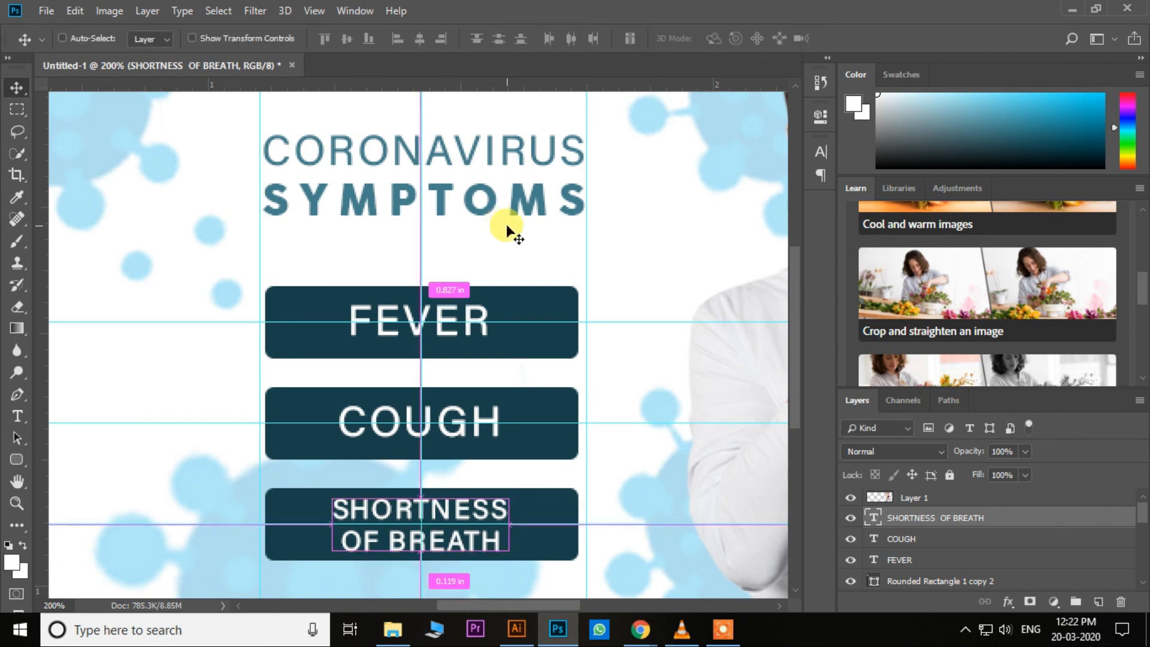
# Remove all three vertical and three horizontal guides from the banner.
pyautogui.hotkey('ctrl', '-')
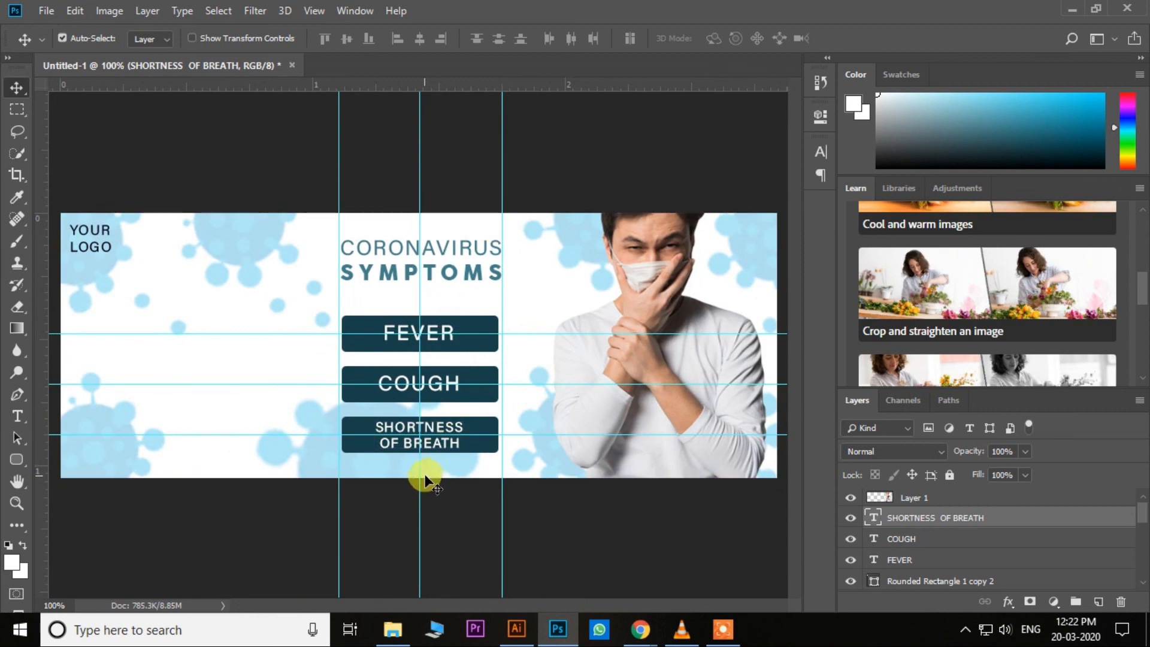
pyautogui.moveTo(421, 475); pyautogui.dragTo(339, 479)
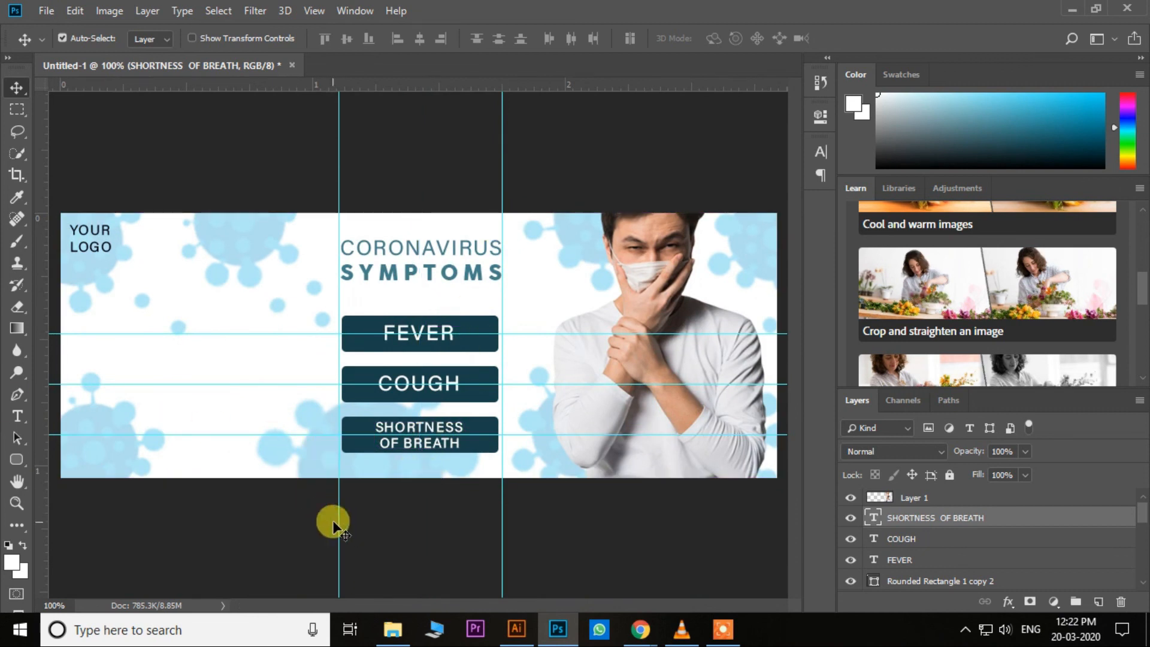
pyautogui.moveTo(339, 523); pyautogui.dragTo(40, 420)
pyautogui.moveTo(503, 513); pyautogui.dragTo(41, 420)
pyautogui.moveTo(510, 384); pyautogui.dragTo(485, 12)
pyautogui.moveTo(551, 333); pyautogui.dragTo(527, 84)
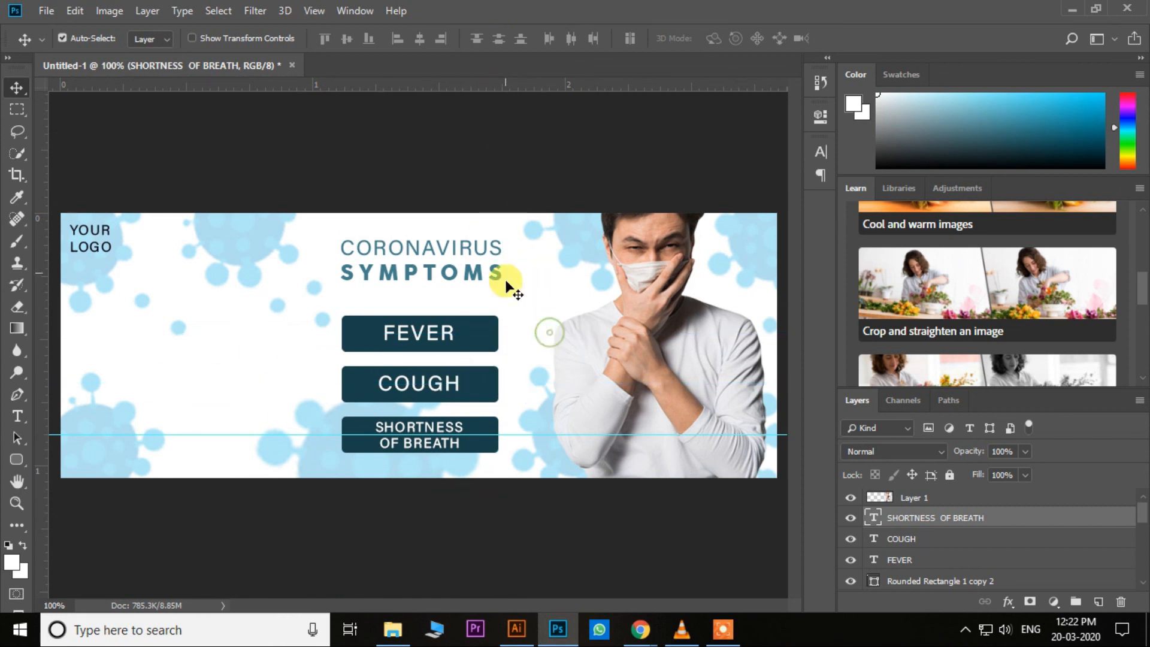
pyautogui.moveTo(539, 435); pyautogui.dragTo(481, 71)
pyautogui.hotkey('ctrl', '-')
pyautogui.hotkey('ctrl', '+')
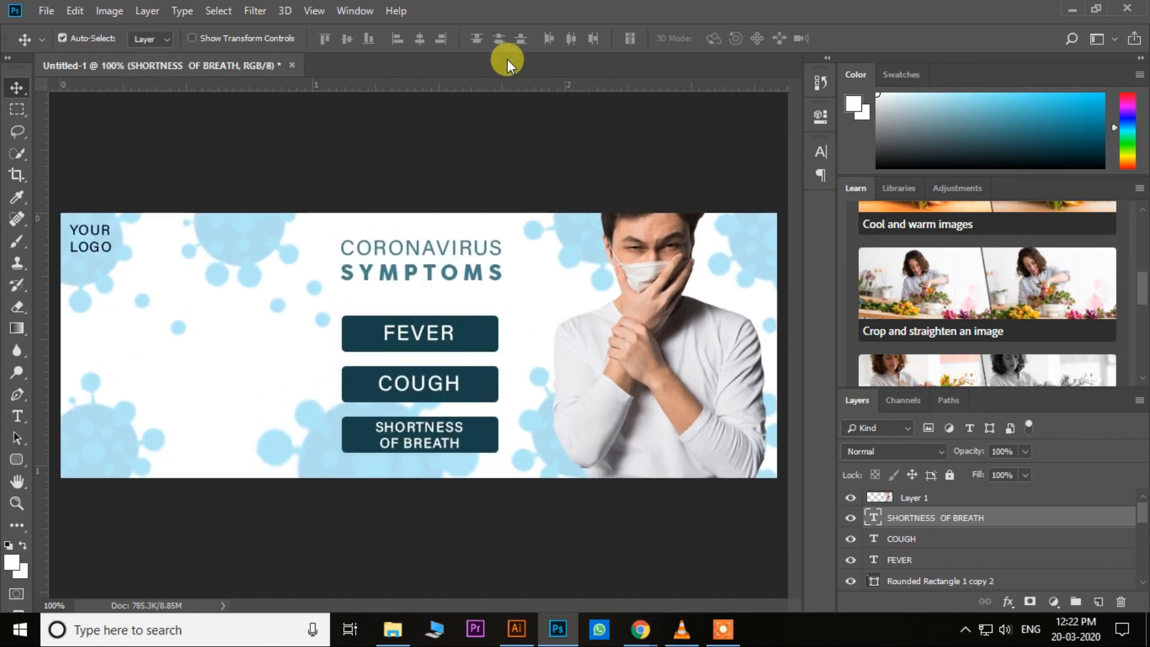